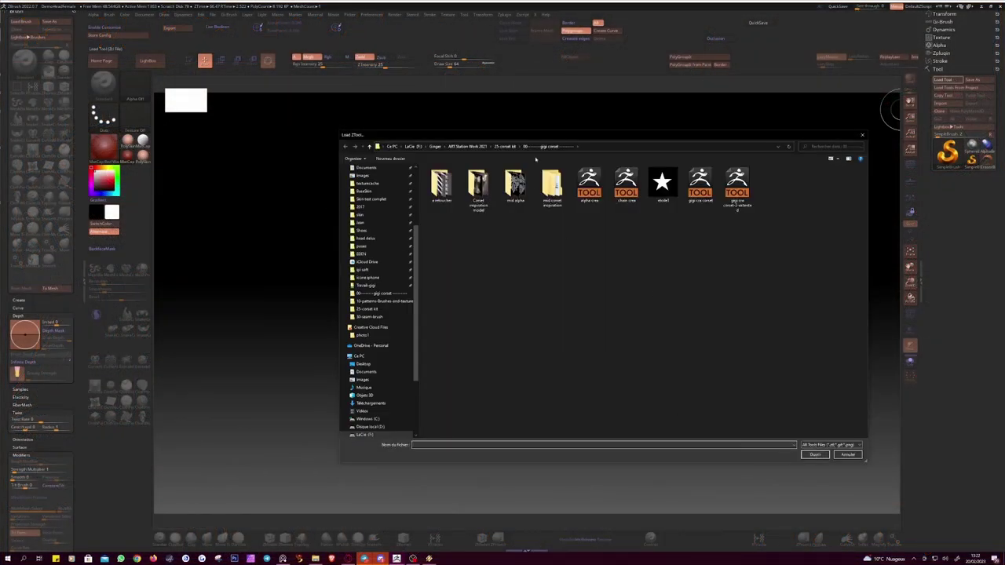
Step: Load the 16-Corset-Ztools kit onto the canvas, enter Edit mode and frame it
left_click(505, 146)
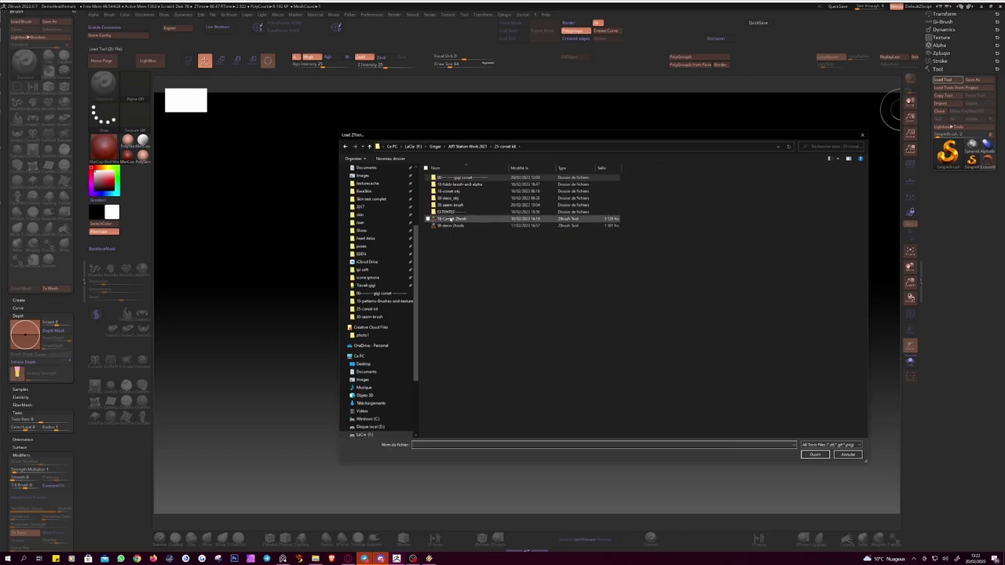
double_click(466, 220)
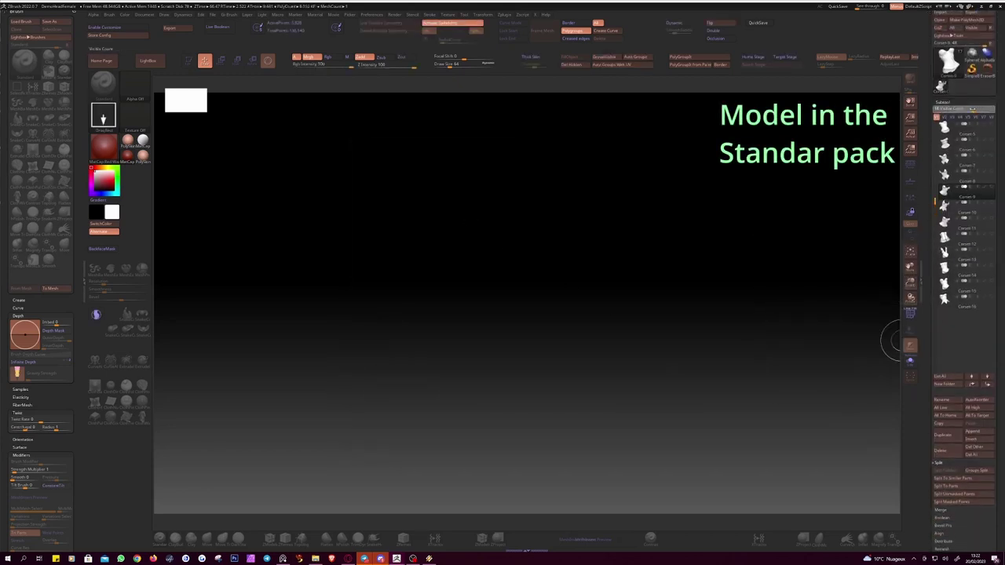
scroll(962, 204, "up", 3)
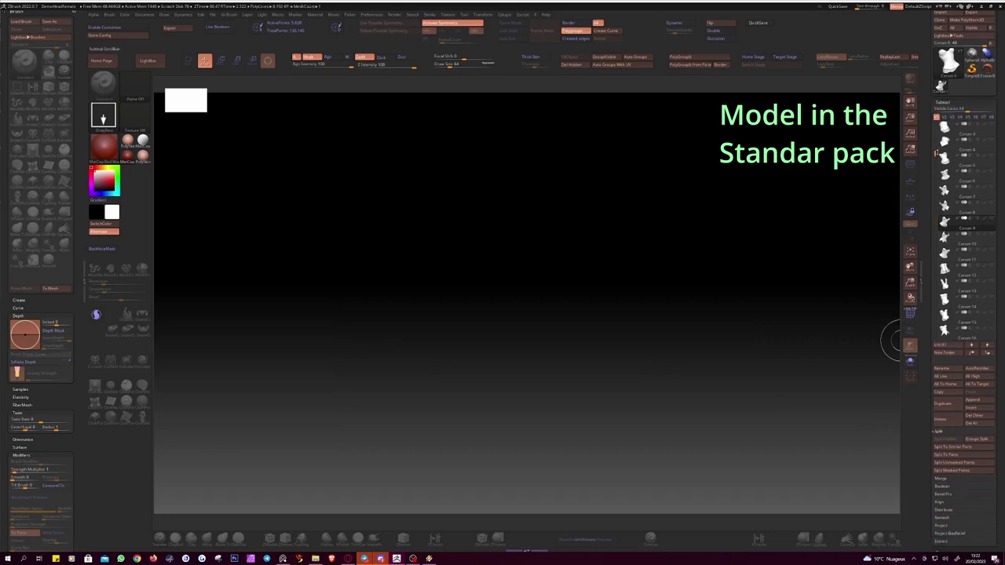
left_click_drag(558, 278, 346, 227)
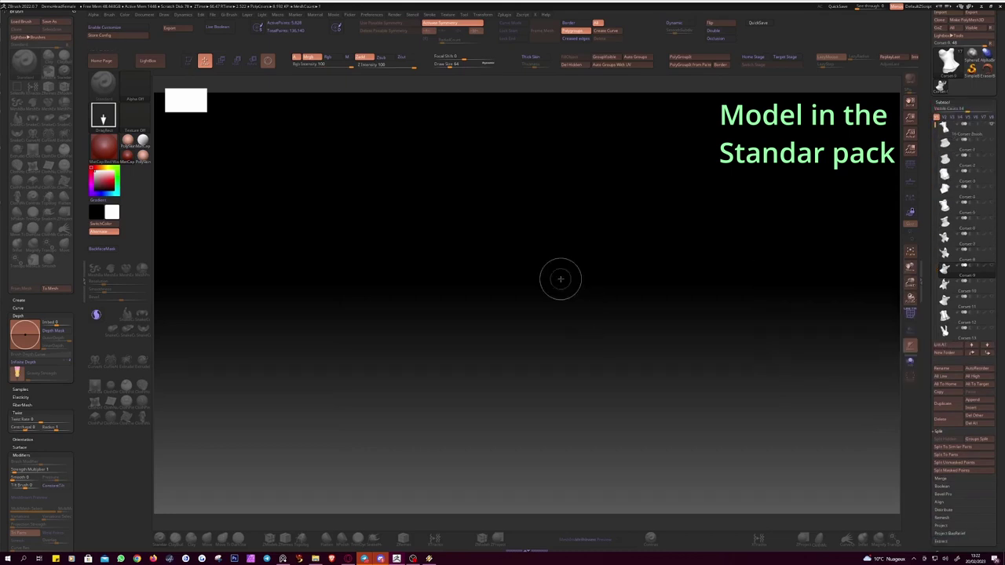
left_click(188, 60)
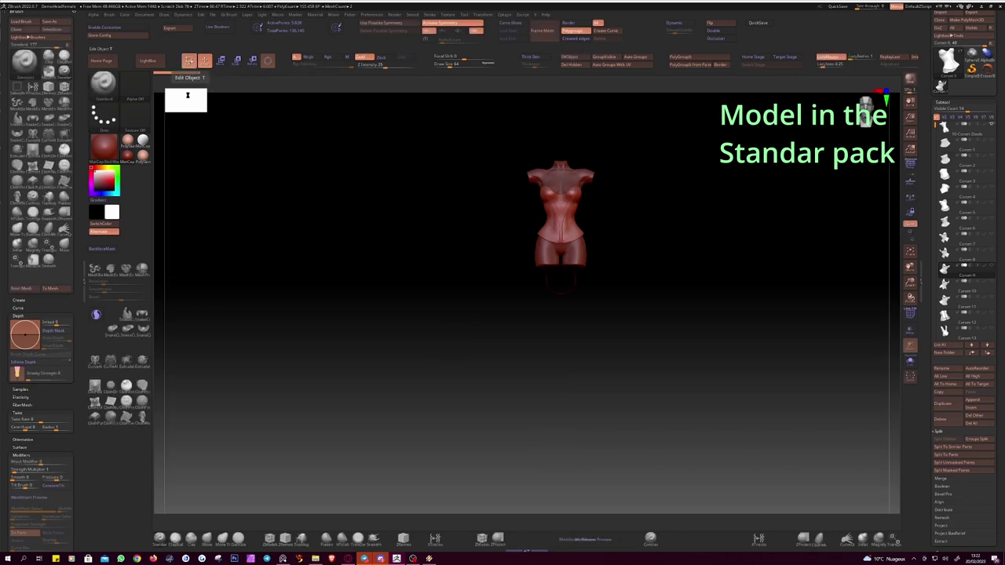
key("f")
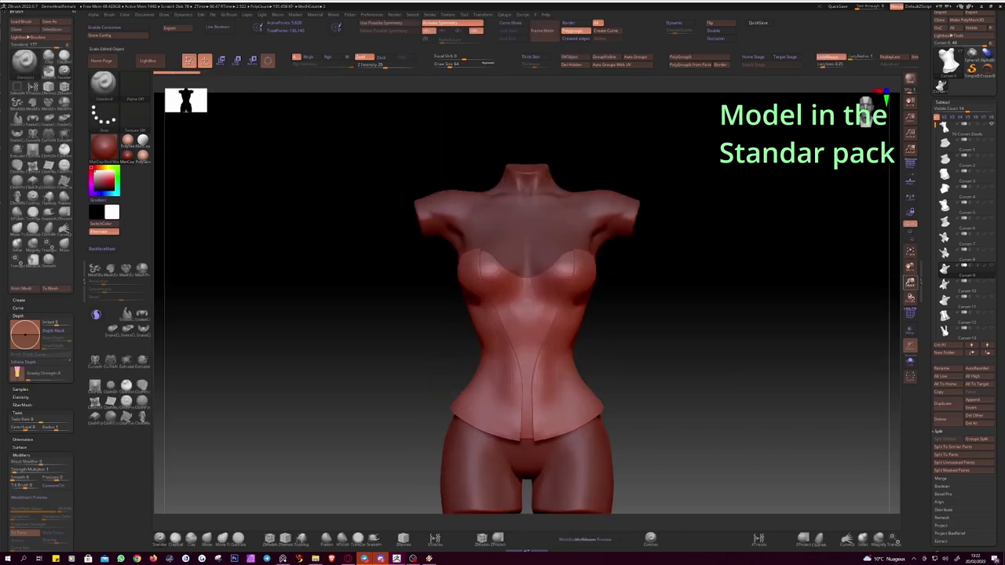
Step: Turn on the PolyF wireframe and preview the first corset variants in the subtool list
left_click_drag(864, 270, 919, 267)
left_click(909, 315)
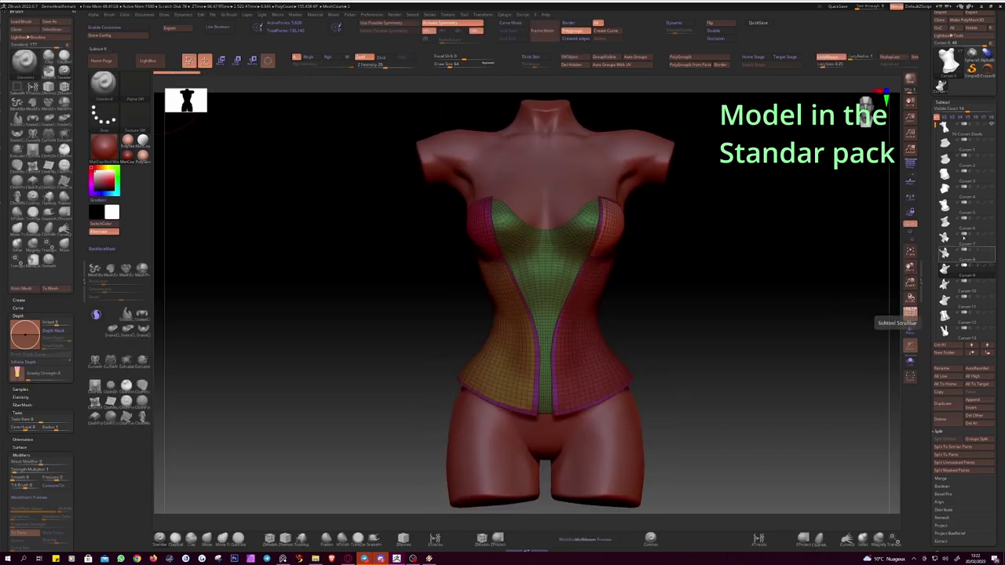
left_click(958, 181)
left_click(956, 198)
left_click(956, 213)
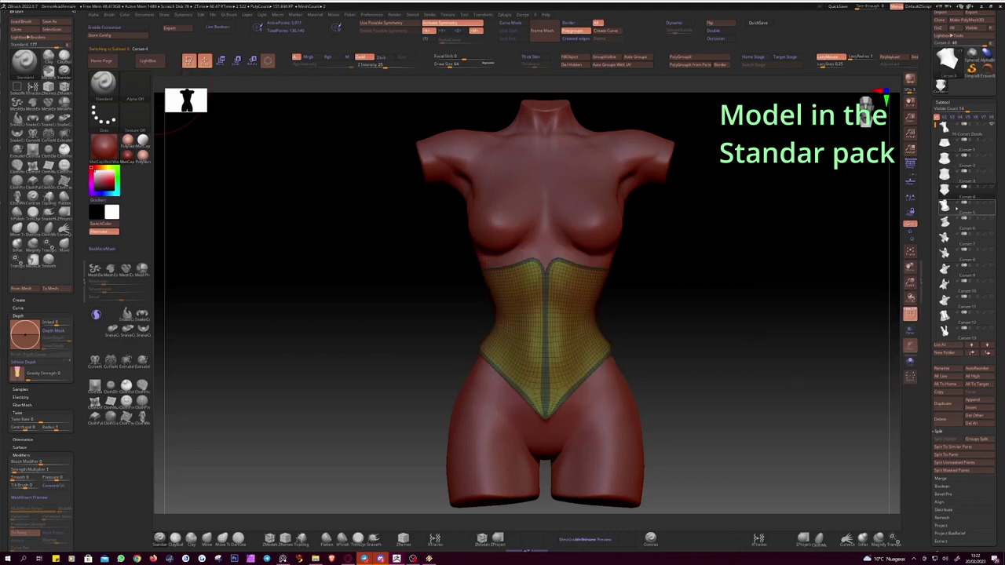
left_click(956, 229)
left_click(955, 244)
left_click(954, 259)
Step: Preview the remaining variants, settle on the purple V-neck corset, and reopen Load Tool
left_click(952, 274)
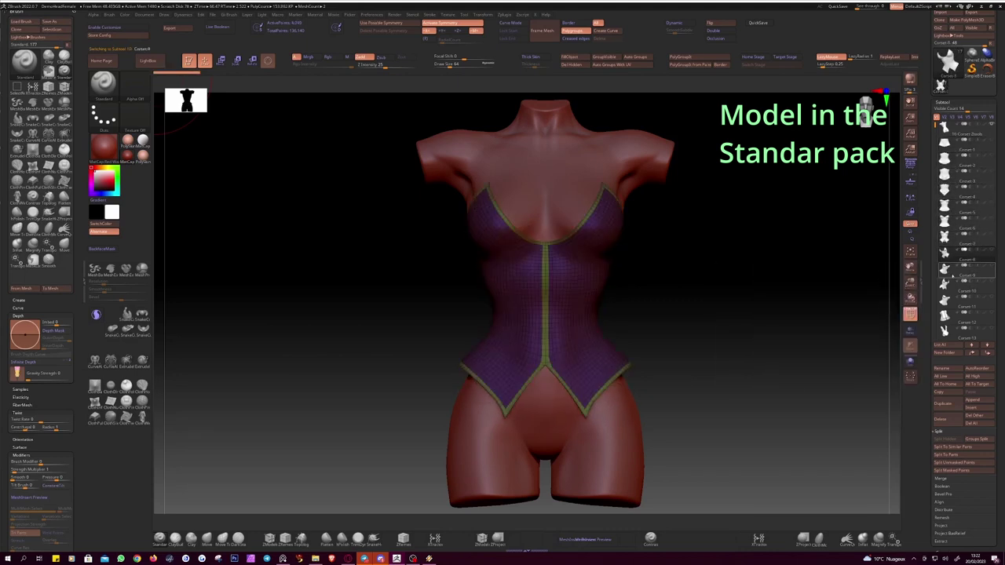
left_click(951, 290)
left_click(949, 305)
left_click(946, 321)
left_click(945, 336)
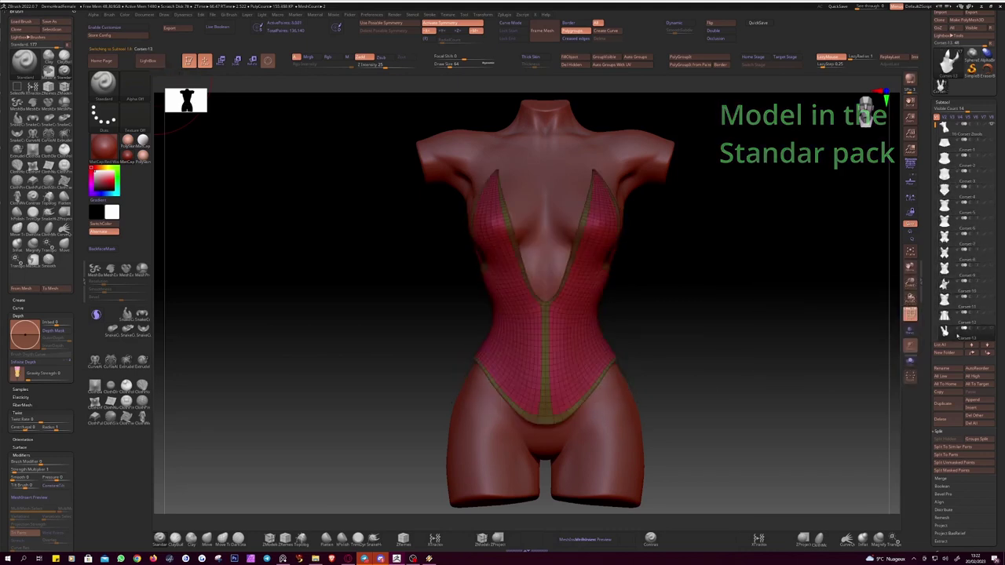
left_click(944, 259)
scroll(930, 110, "up", 3)
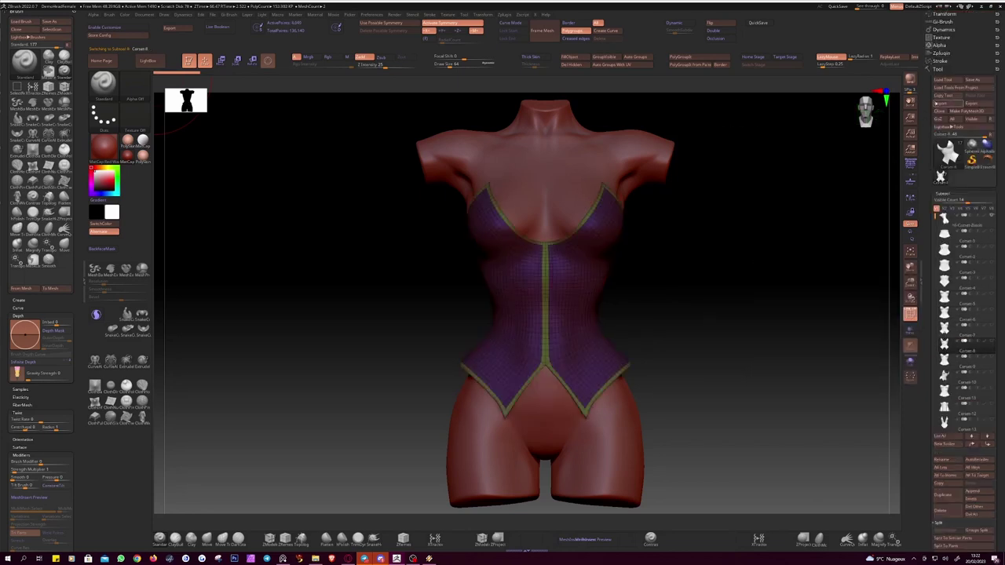
left_click(941, 79)
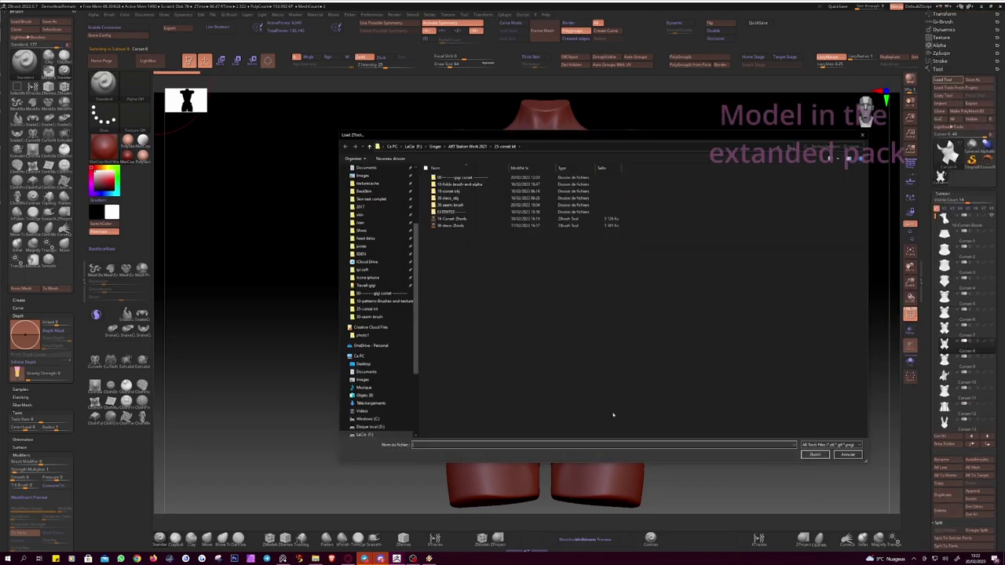
Step: Load the extended corset pack from the EXTENTED folder and preview variants up to the green-and-pink cupped corset
double_click(444, 212)
double_click(451, 191)
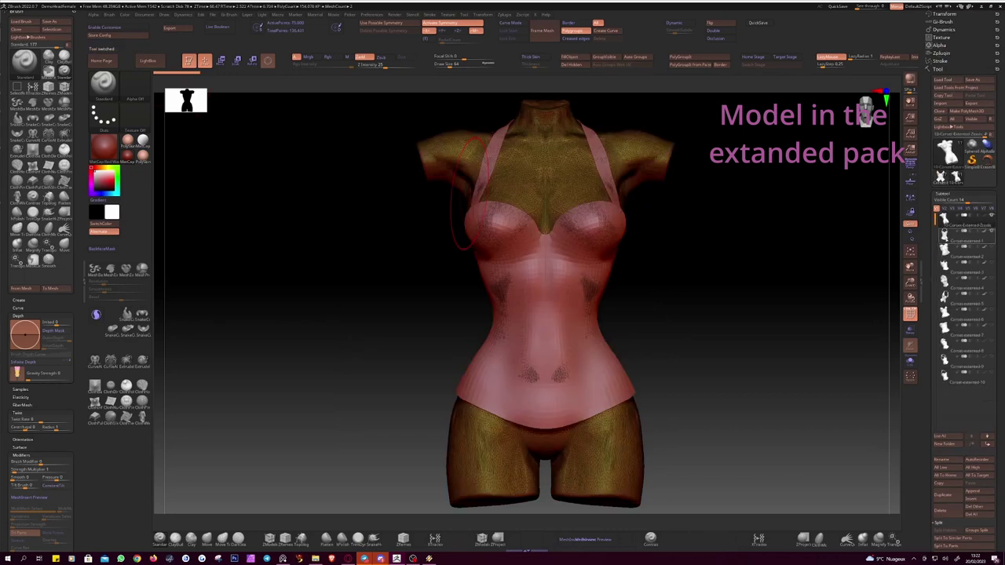
left_click(954, 236)
left_click(954, 257)
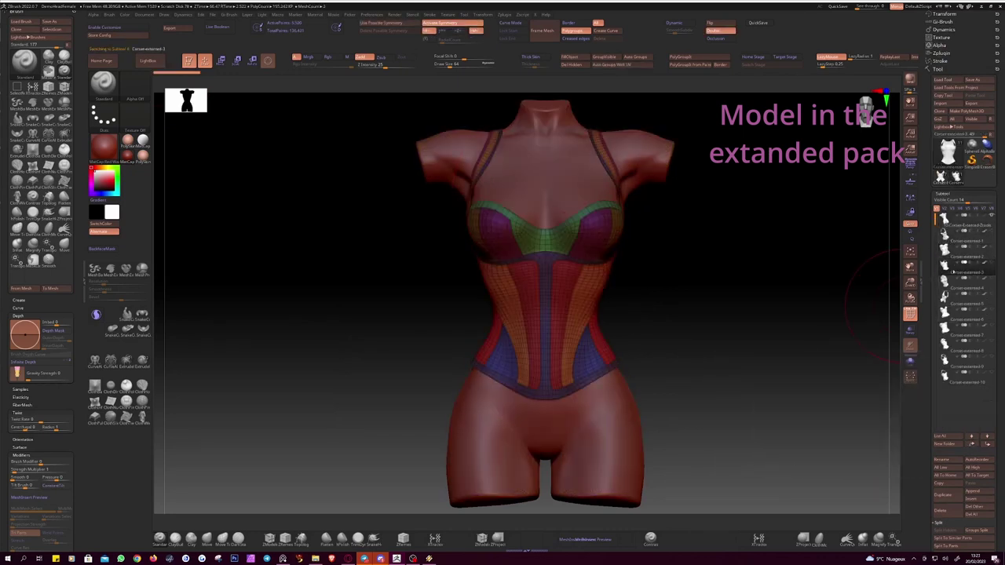
left_click(944, 301)
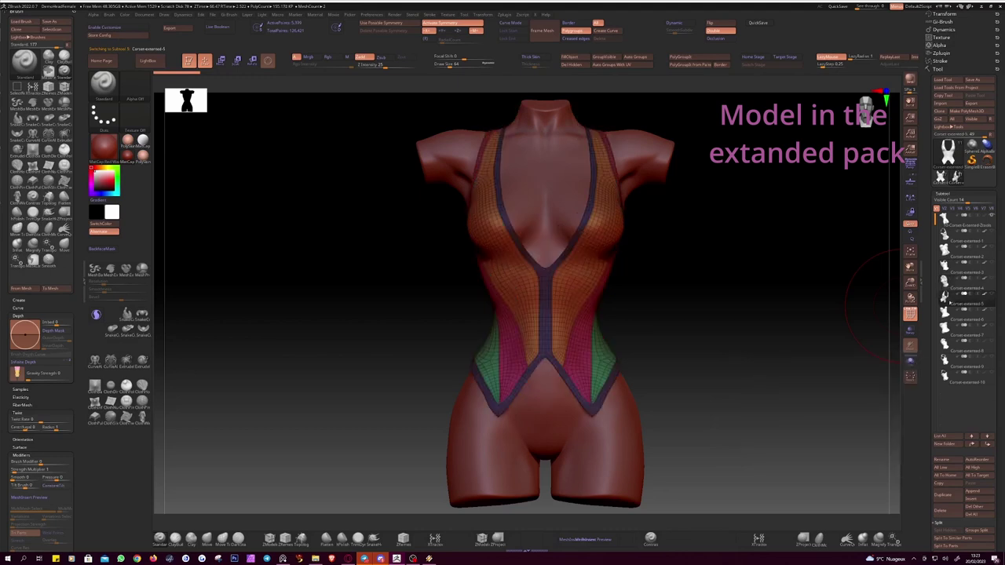
left_click(945, 318)
Step: Preview the remaining extended variants, including the red-cup, purple and teal cupped corsets
left_click(945, 334)
left_click(944, 350)
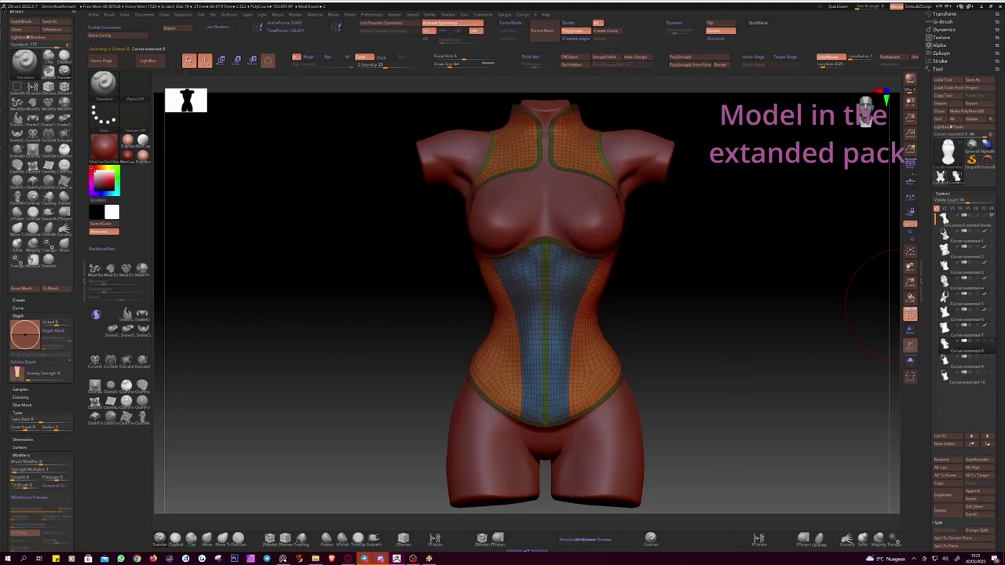
left_click(944, 366)
left_click(944, 382)
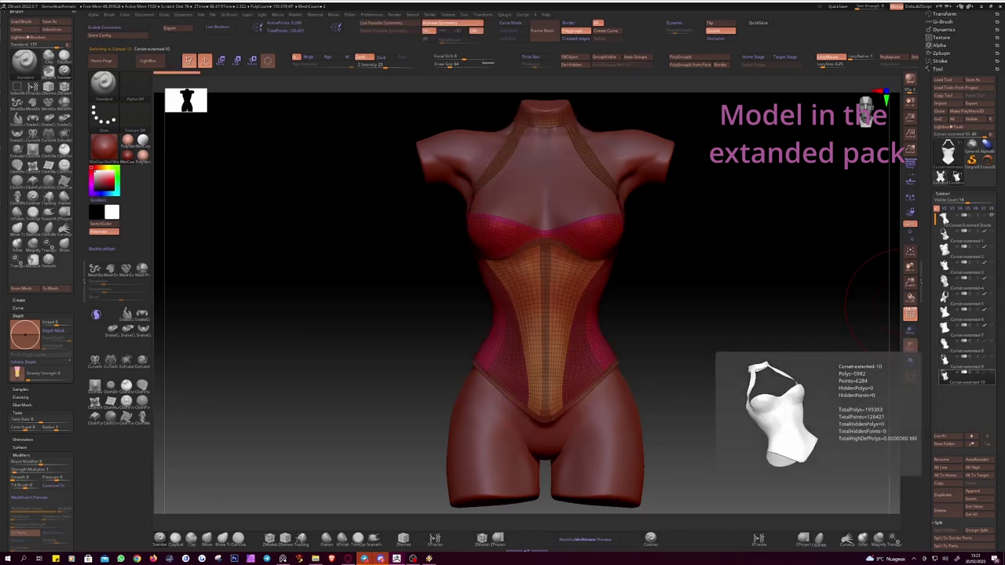
left_click(944, 345)
left_click(945, 331)
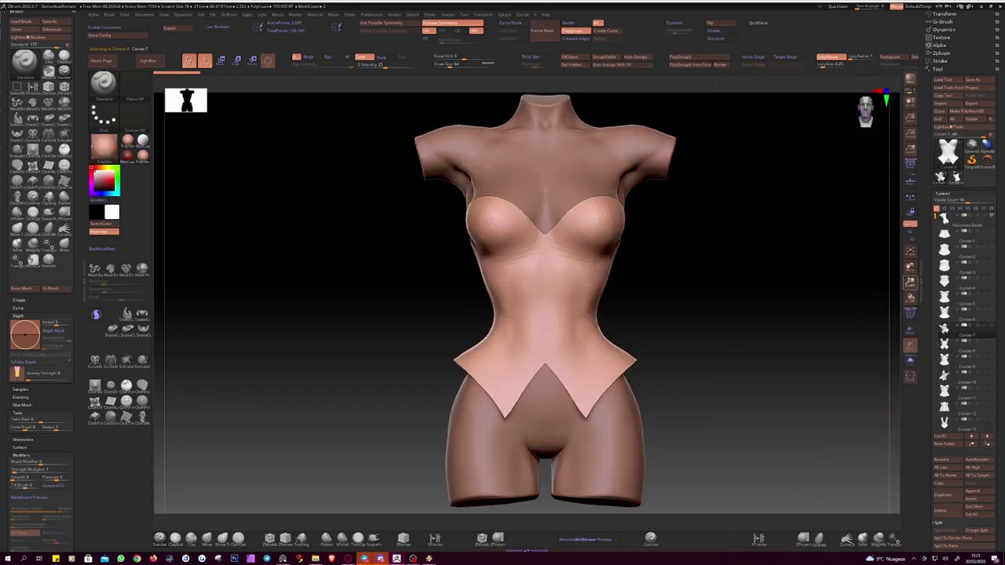
Step: Make the straight-hemmed corset the active subtool and check it from the side
left_click_drag(910, 264, 910, 327)
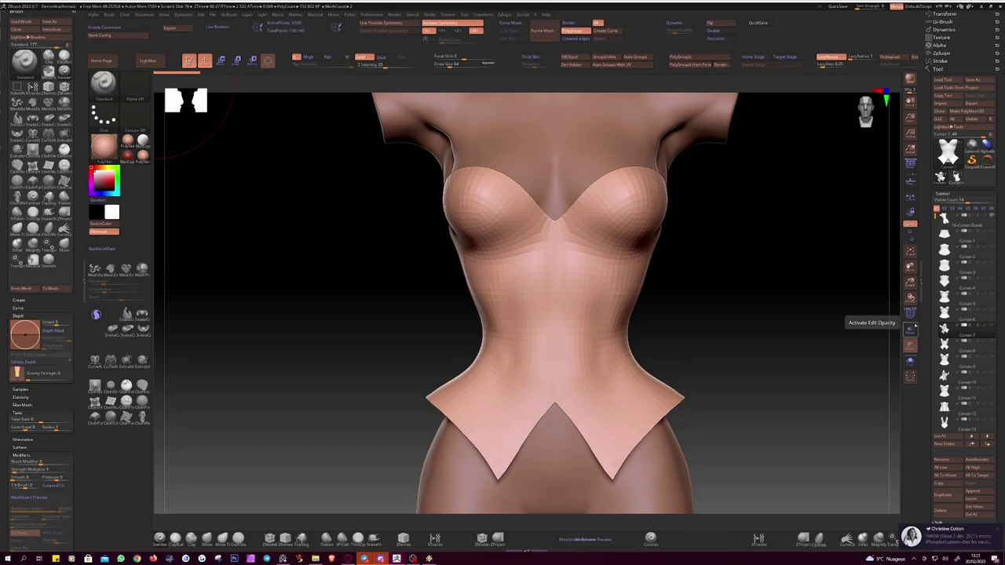
left_click(945, 313)
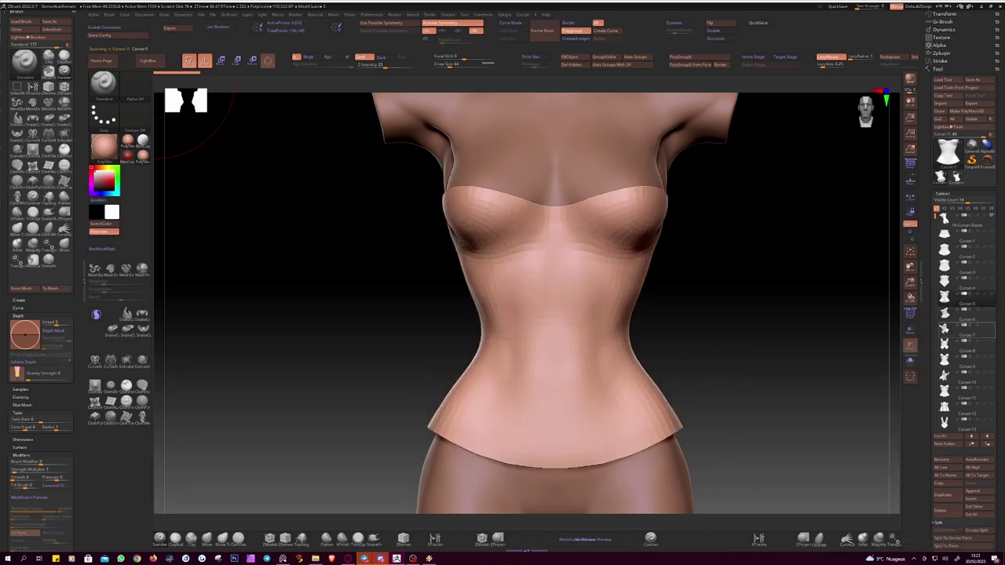
mouse_move(323, 320)
left_mouse_down()
mouse_move(366, 314)
mouse_move(320, 314)
left_mouse_up()
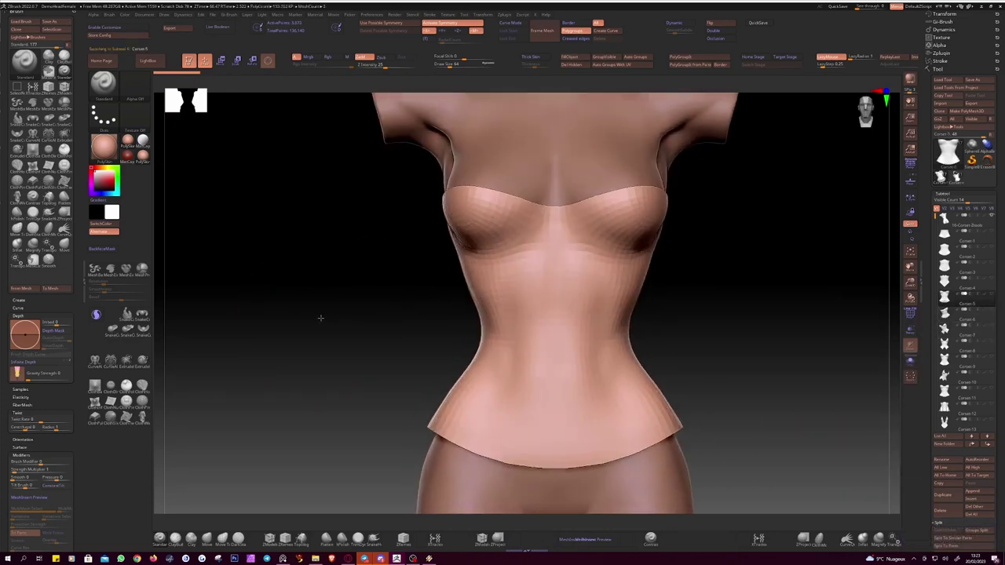
Step: Load a curve InsertMesh brush from LightBox and show its Stroke > Curve settings
left_click(148, 61)
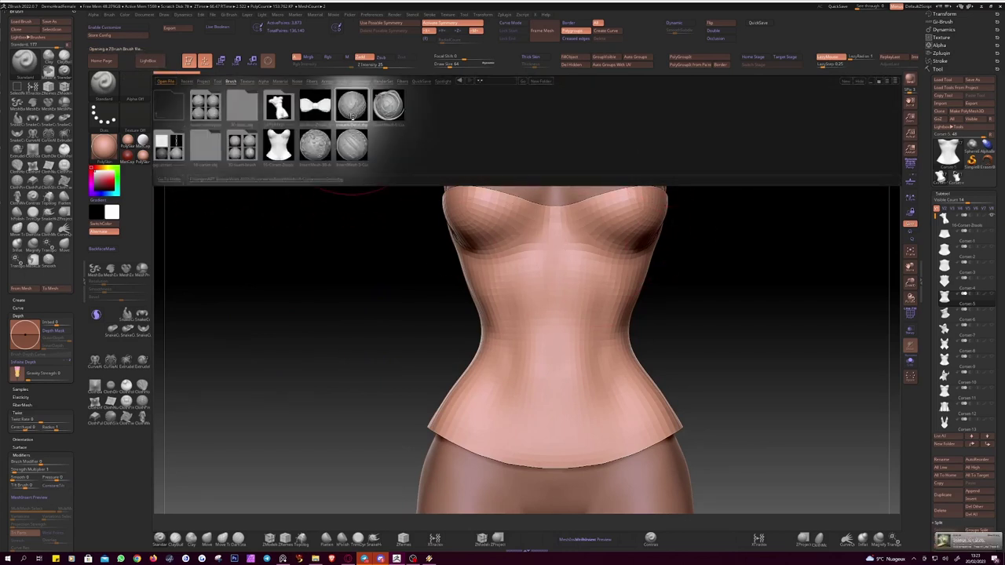
double_click(317, 106)
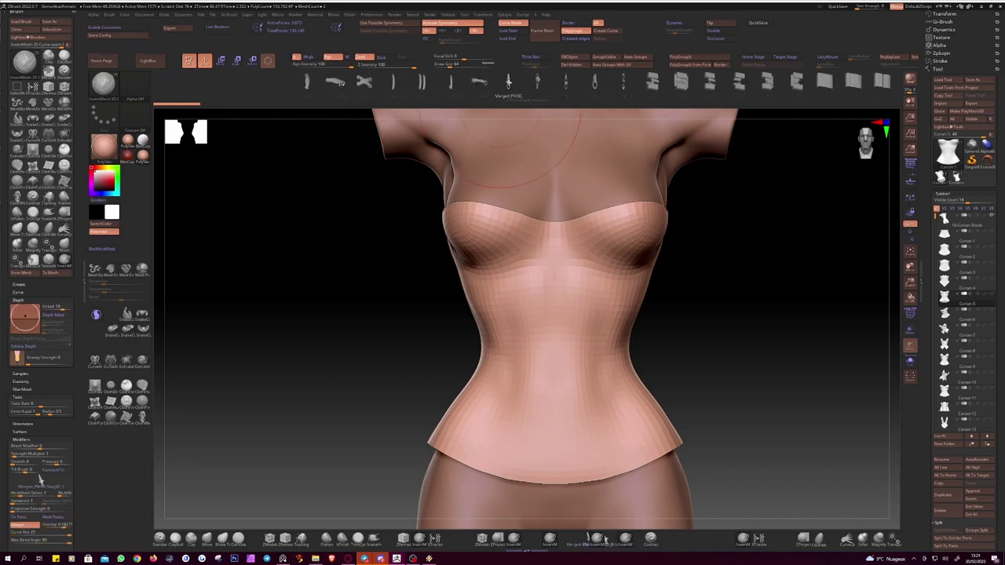
key("space")
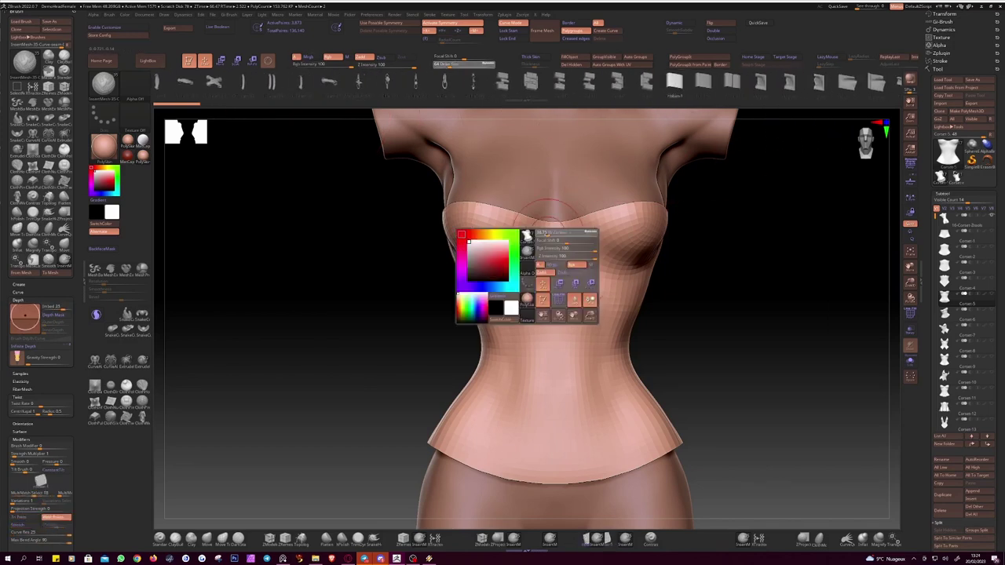
left_click(940, 60)
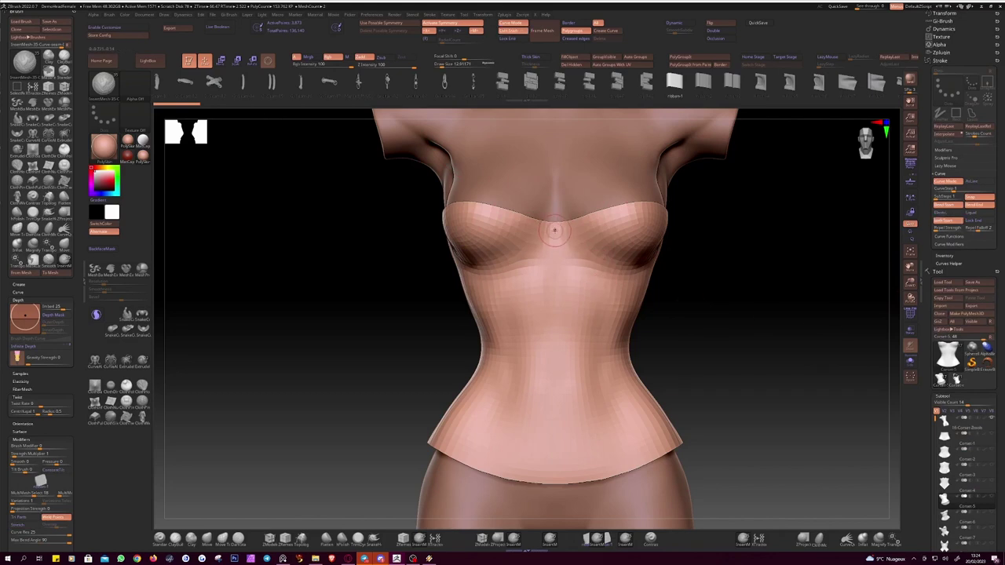
Step: Draw a mirrored strap along the chest's top edge and pick the strap mesh variant
left_click_drag(555, 228, 554, 230)
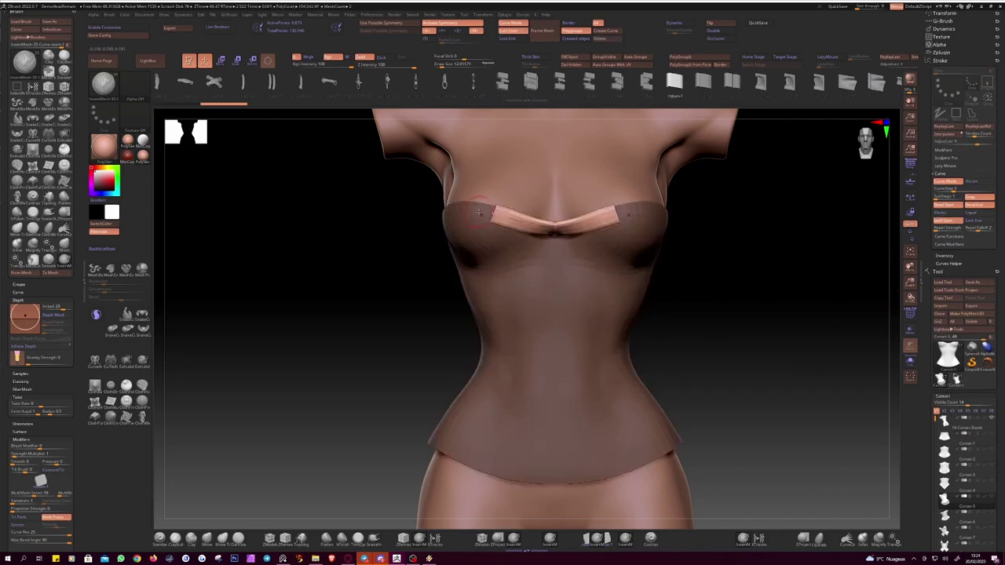
key("space")
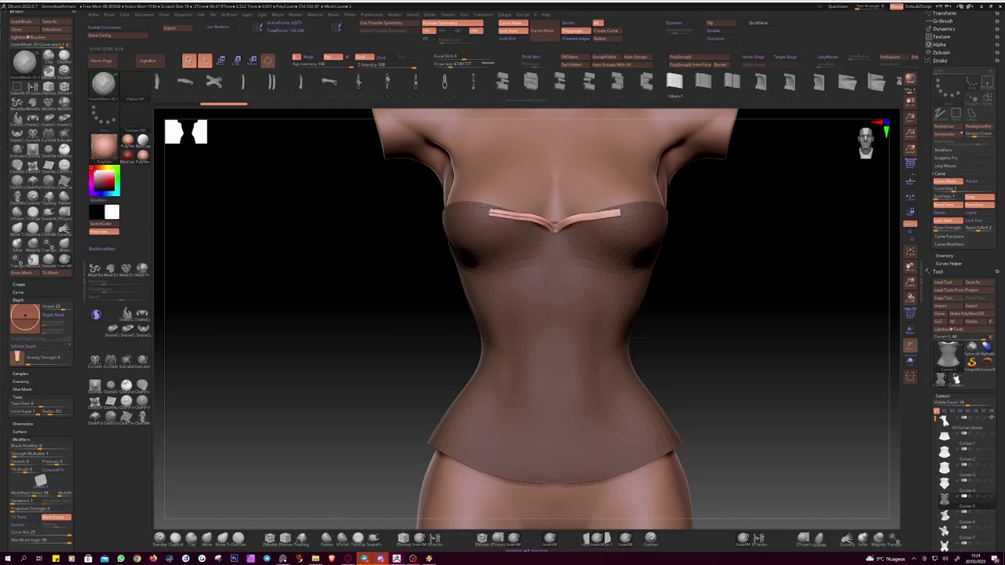
left_click(271, 82)
left_click(318, 81)
mouse_move(786, 330)
left_mouse_down()
mouse_move(746, 330)
mouse_move(754, 353)
mouse_move(730, 376)
left_mouse_up()
left_click_drag(731, 322, 707, 330, "shift")
left_click_drag(528, 213, 559, 212)
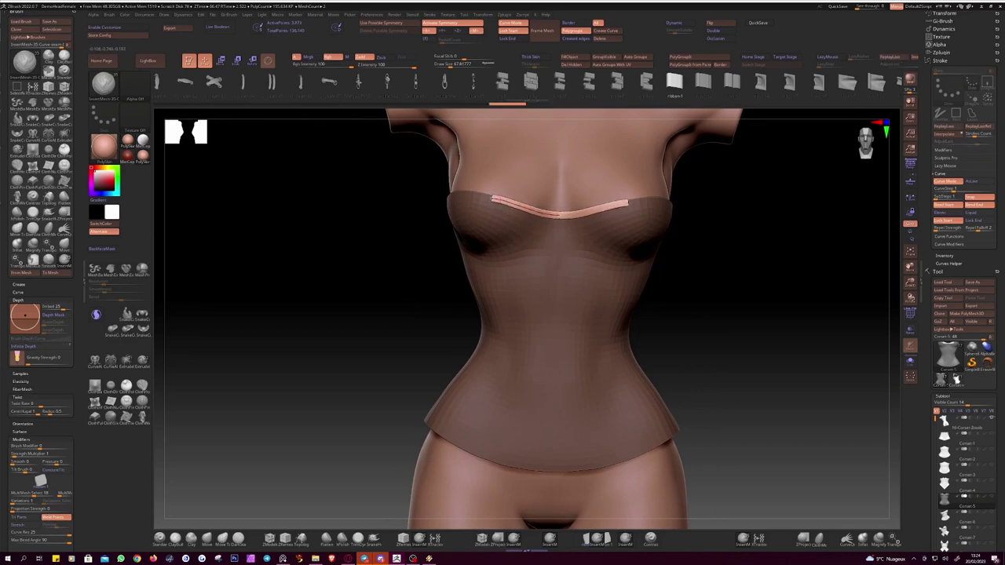
Step: Extend the strap along the whole neckline and continue it around the back edge
left_click_drag(707, 259, 628, 267)
left_click_drag(786, 314, 785, 282, "alt")
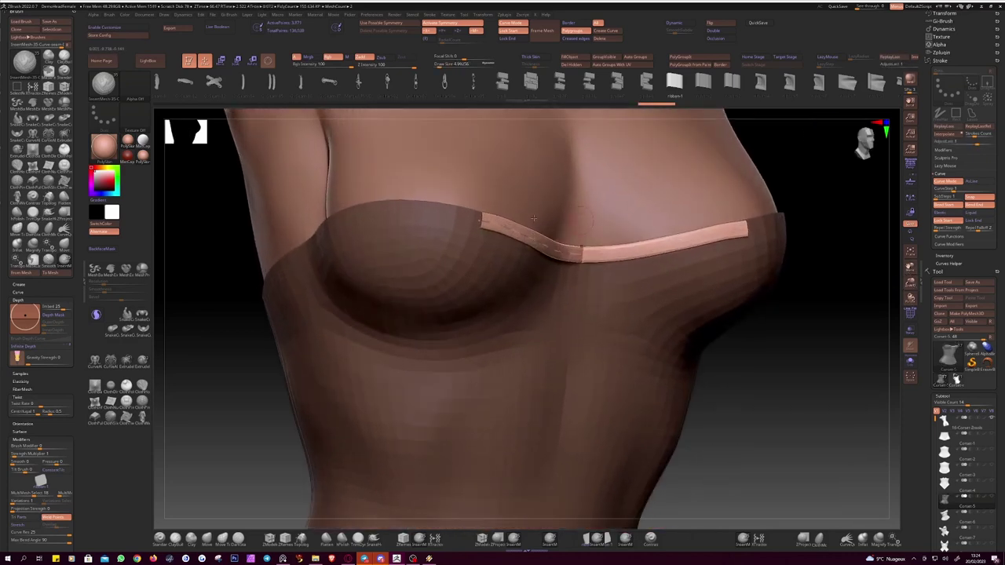
left_click_drag(370, 208, 337, 216)
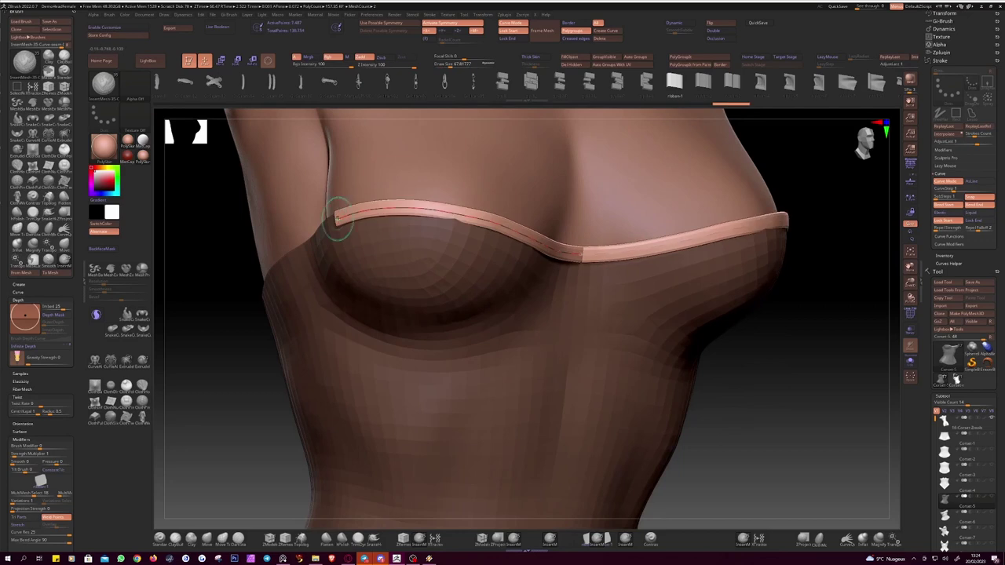
mouse_move(707, 354)
left_mouse_down()
mouse_move(600, 351)
mouse_move(695, 203)
left_mouse_up()
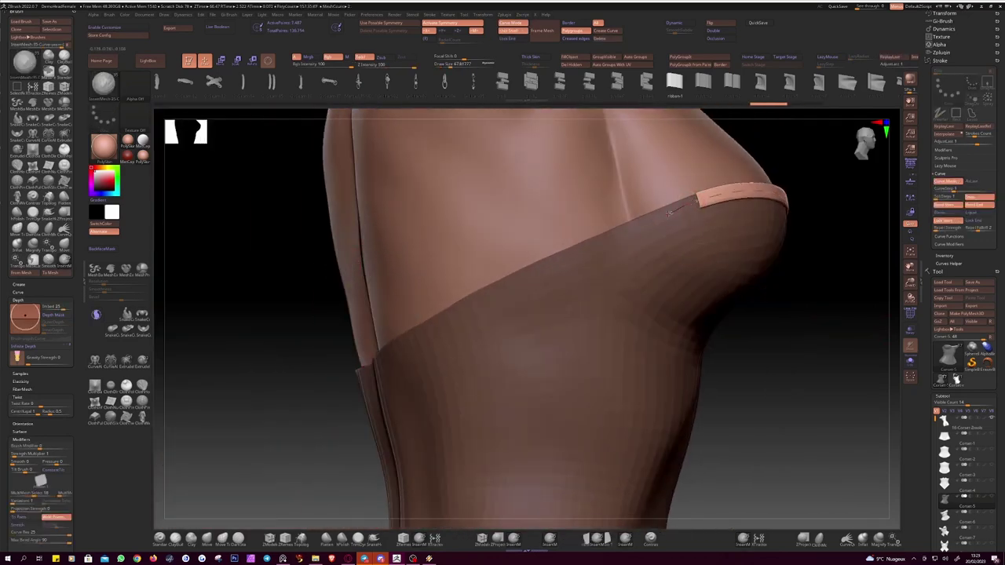
left_click_drag(442, 318, 422, 333)
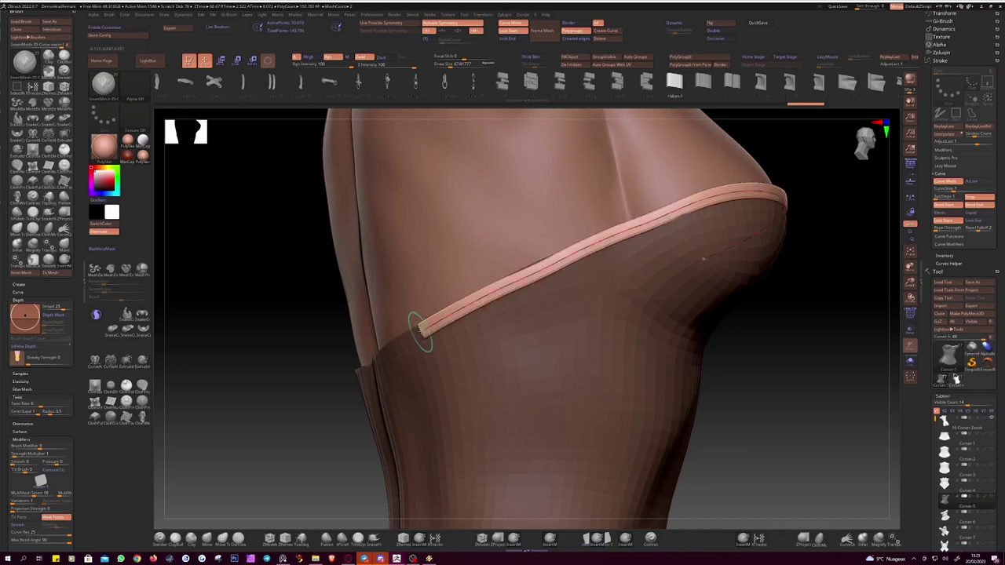
mouse_move(527, 273)
left_mouse_down()
mouse_move(629, 377)
mouse_move(662, 233)
left_mouse_up()
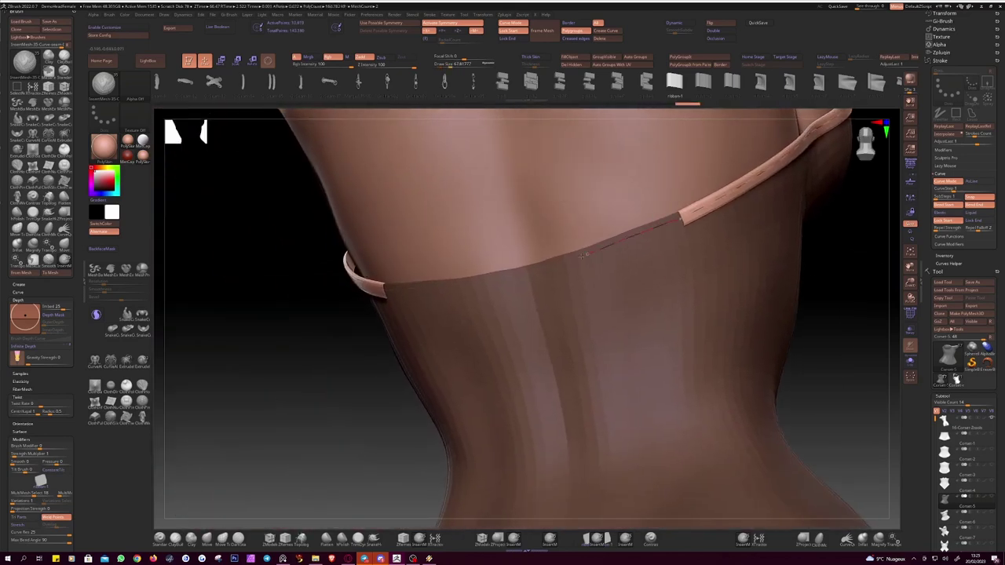
left_click(528, 275)
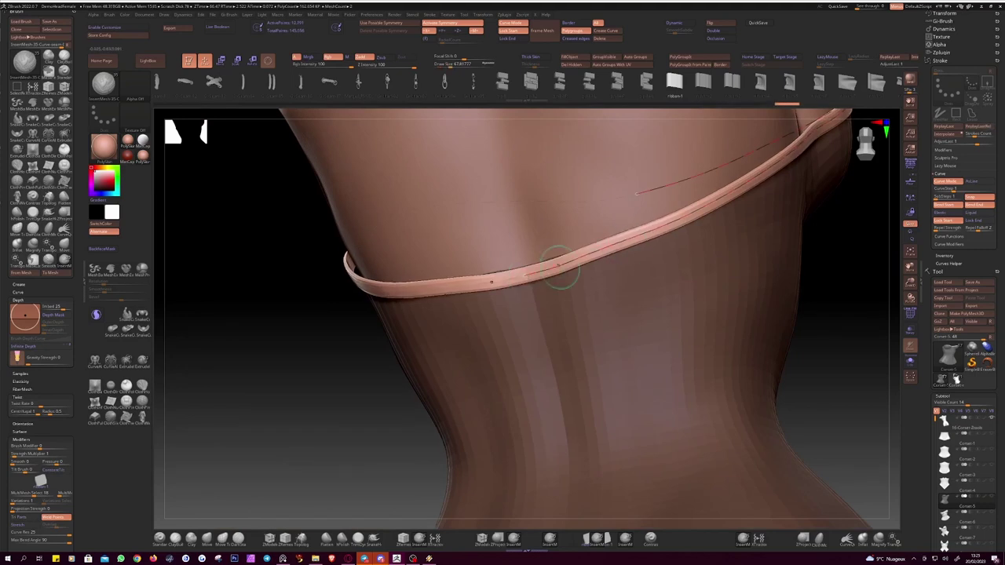
left_click_drag(582, 278, 563, 355, "shift")
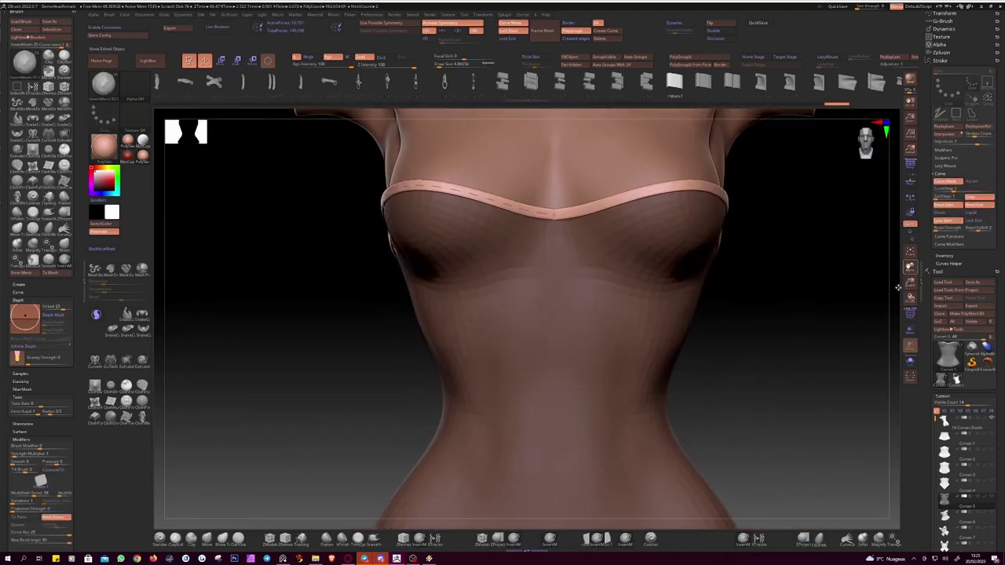
Step: Turn the hem curve into a strap across the hips, smooth it into one band, and check it from side and rear
left_click(510, 264)
key("ctrl+z")
left_click_drag(494, 292, 404, 253, "alt")
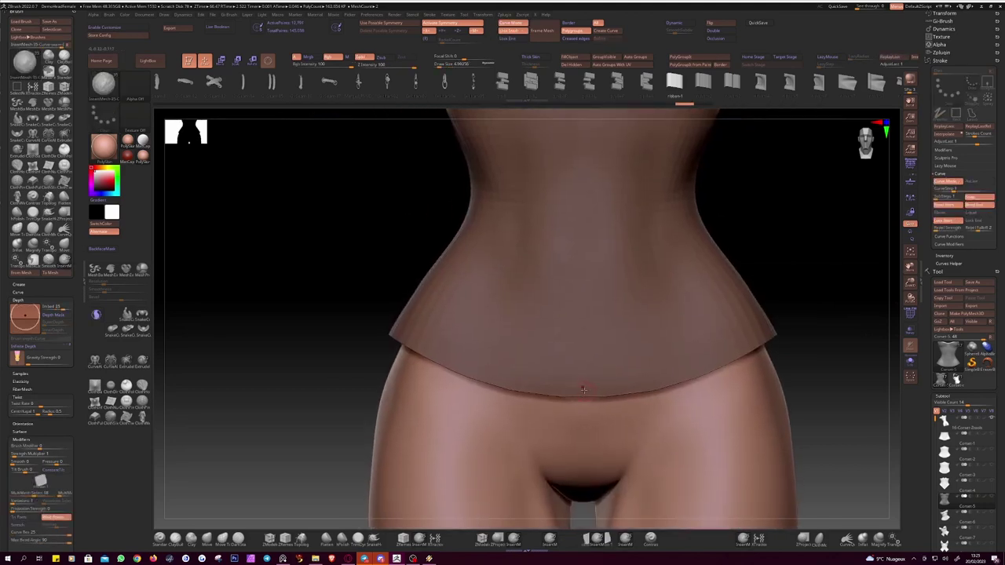
left_click(583, 388)
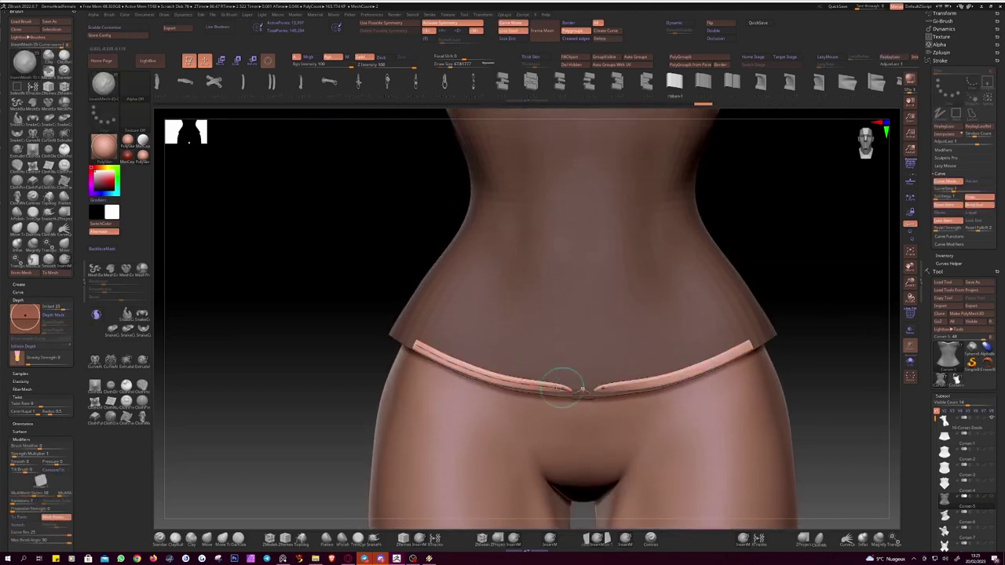
mouse_move(471, 354)
left_mouse_down()
mouse_move(582, 390)
mouse_move(444, 362)
left_mouse_up()
mouse_move(323, 335)
left_mouse_down()
mouse_move(408, 341)
mouse_move(291, 321)
left_mouse_up()
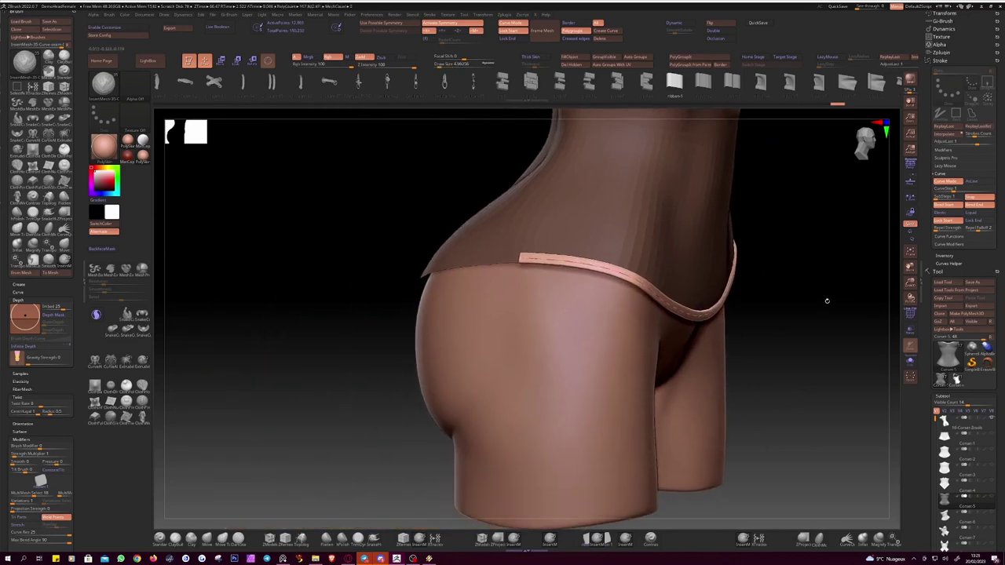
mouse_move(623, 391)
left_mouse_down()
mouse_move(525, 261)
mouse_move(501, 266)
left_mouse_up()
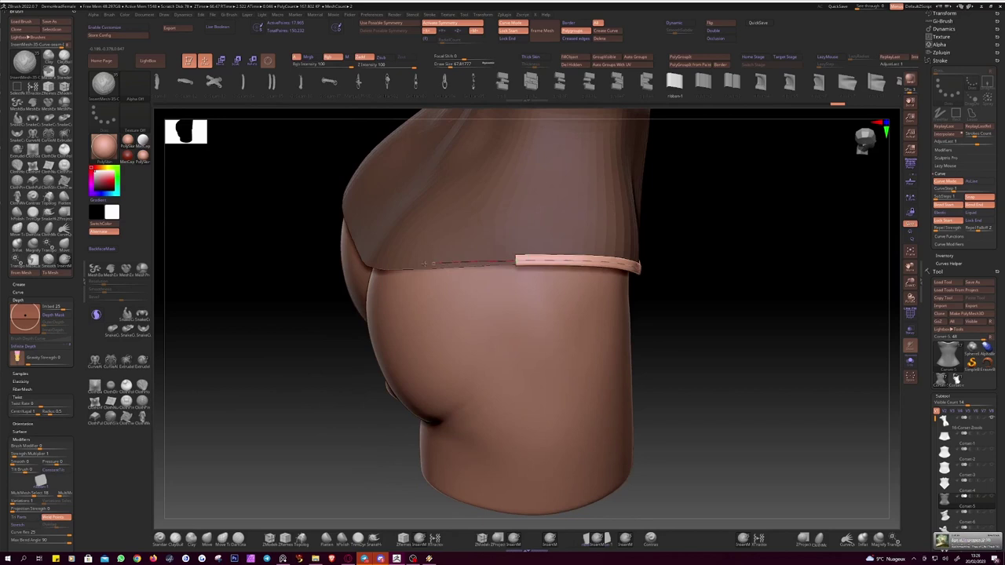
left_click_drag(424, 264, 590, 193)
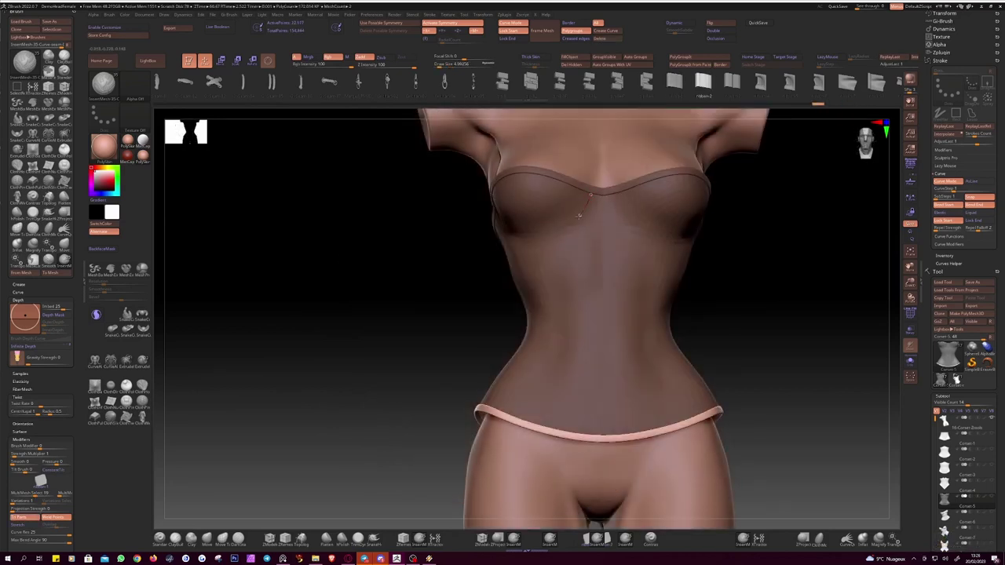
Step: Draw mirrored curved straps tracing the underside of both bust cups
left_click_drag(540, 234, 519, 238)
scroll(589, 193, "up", 3)
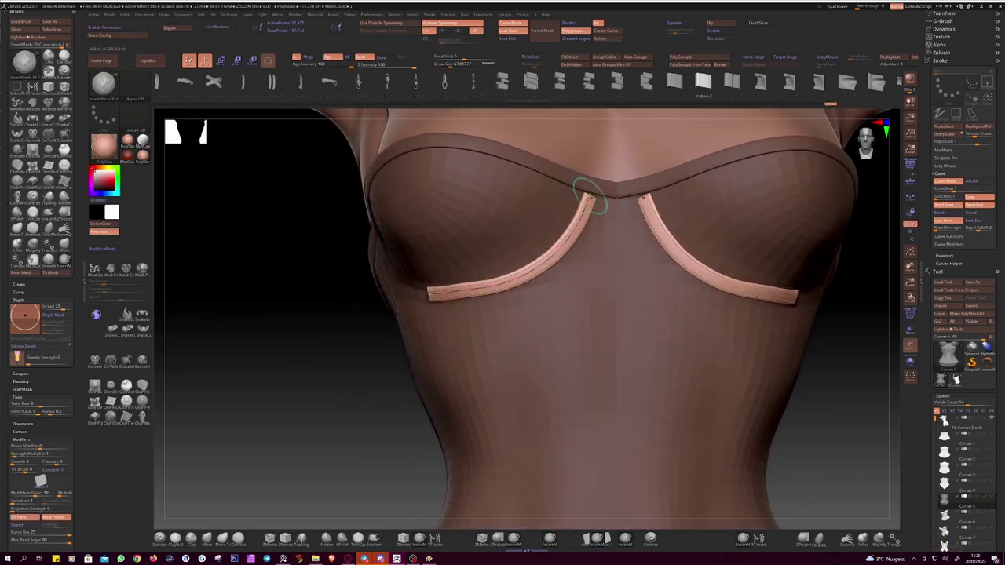
left_click_drag(590, 189, 516, 287)
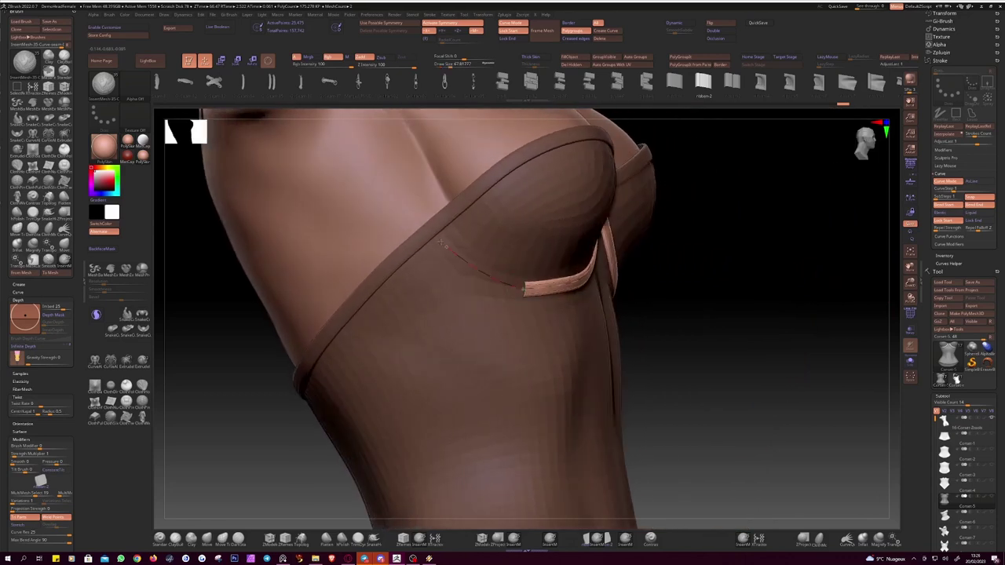
left_click_drag(445, 245, 696, 393)
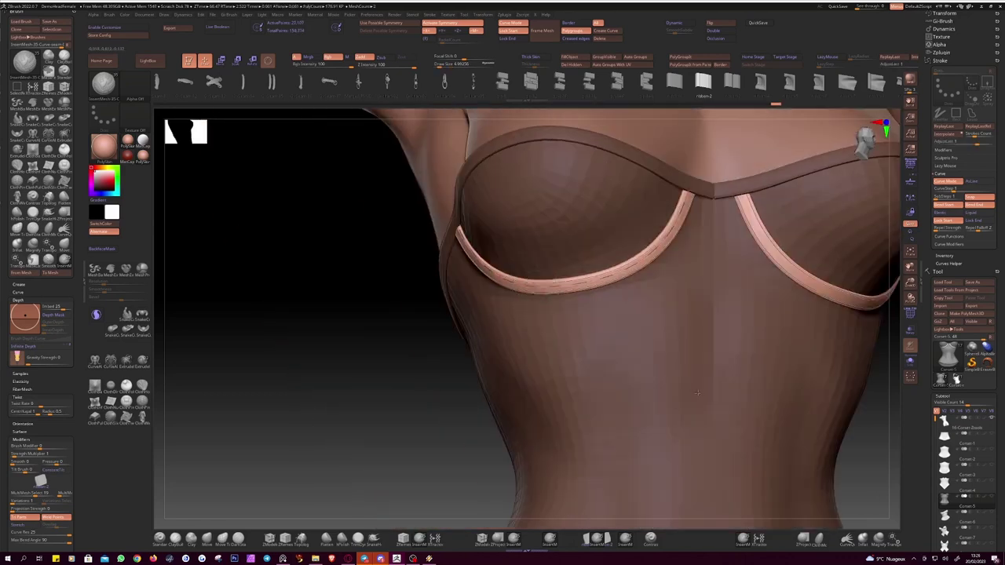
left_click_drag(510, 286, 632, 263)
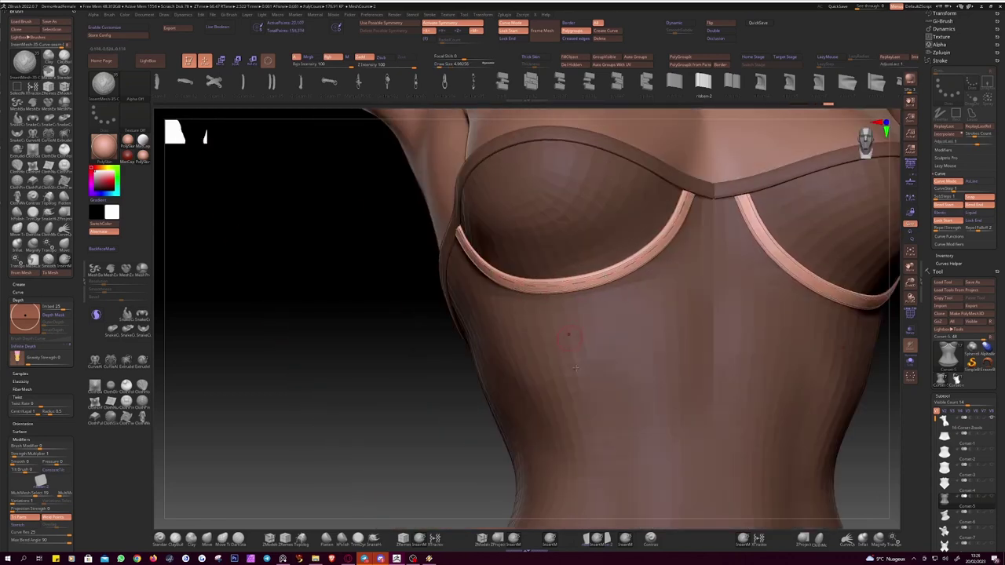
Step: Add two parallel vertical straps down the centre front, extended to the hem and straightened
left_click_drag(691, 345, 782, 348)
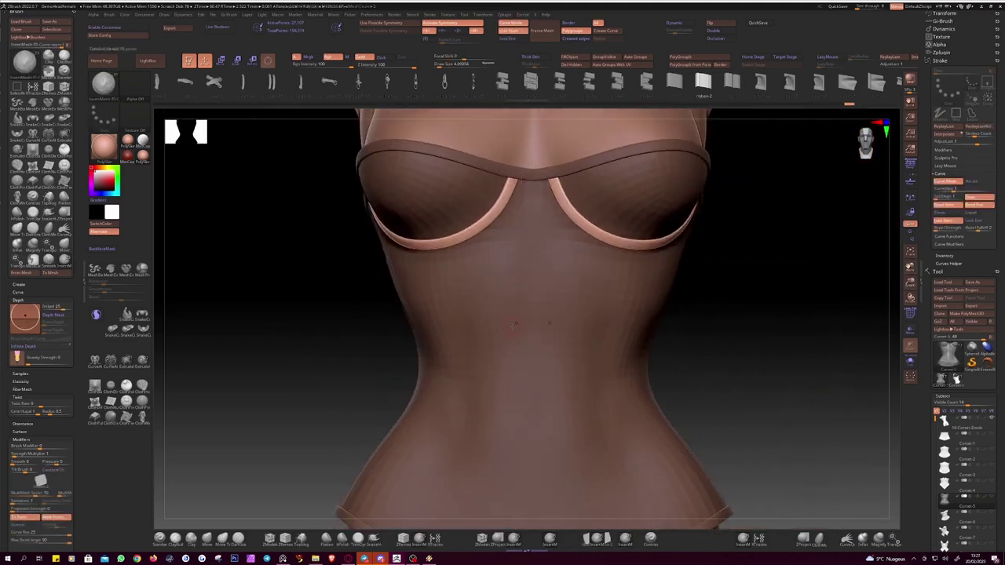
left_click_drag(516, 228, 516, 511)
left_click(516, 471)
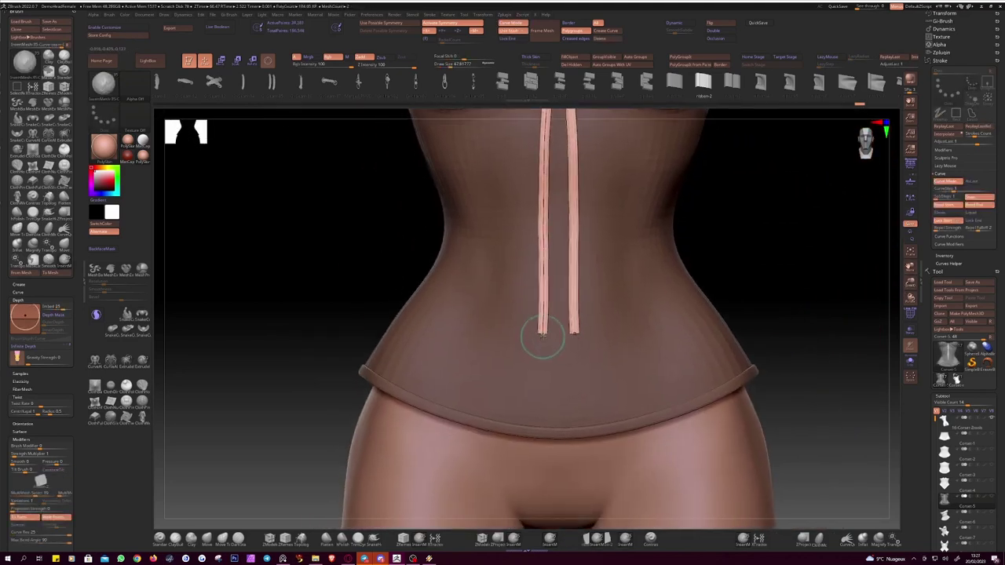
mouse_move(543, 360)
left_mouse_down()
mouse_move(539, 430)
mouse_move(550, 424)
mouse_move(545, 152)
left_mouse_up()
key("space")
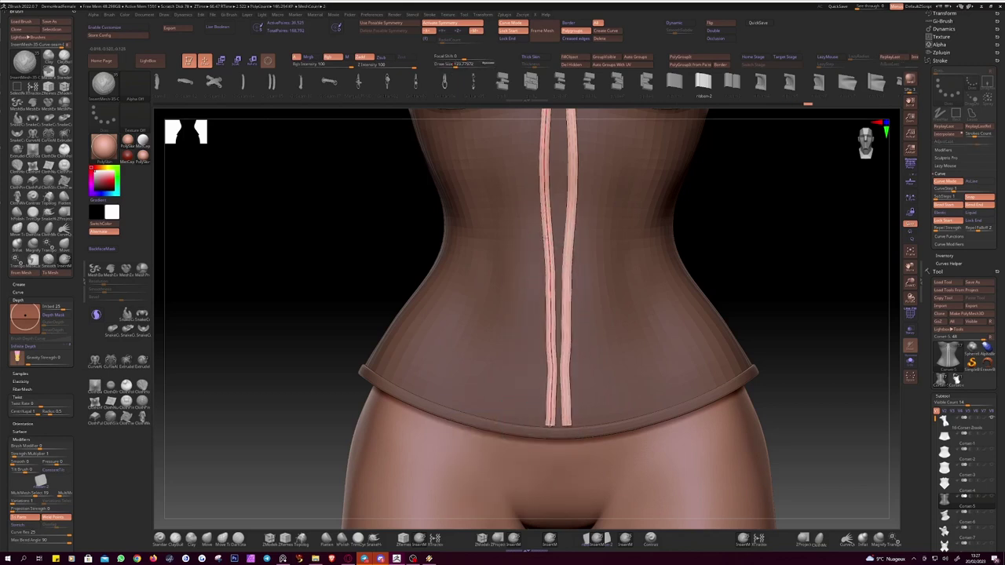
left_click_drag(547, 424, 549, 429)
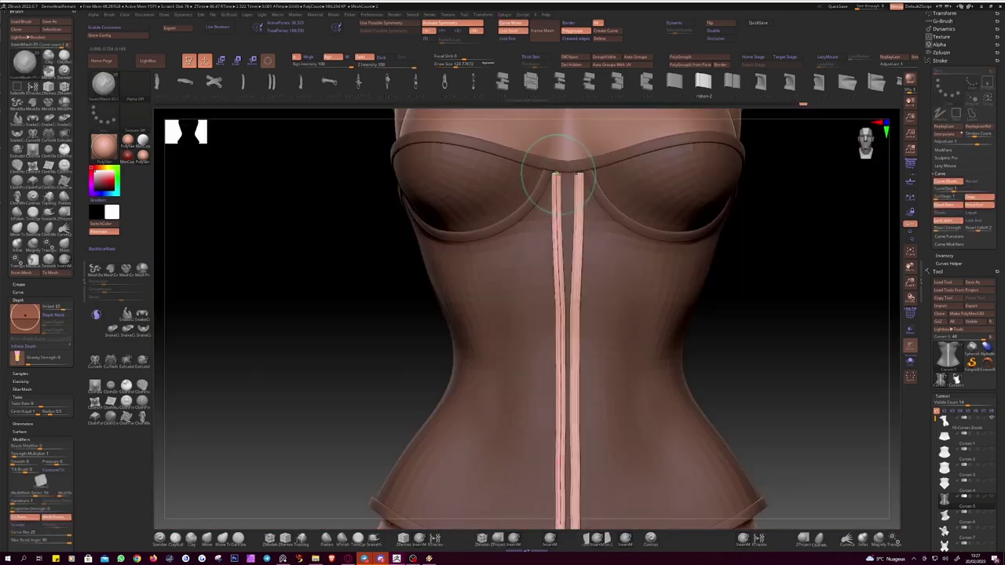
left_click_drag(561, 251, 557, 339)
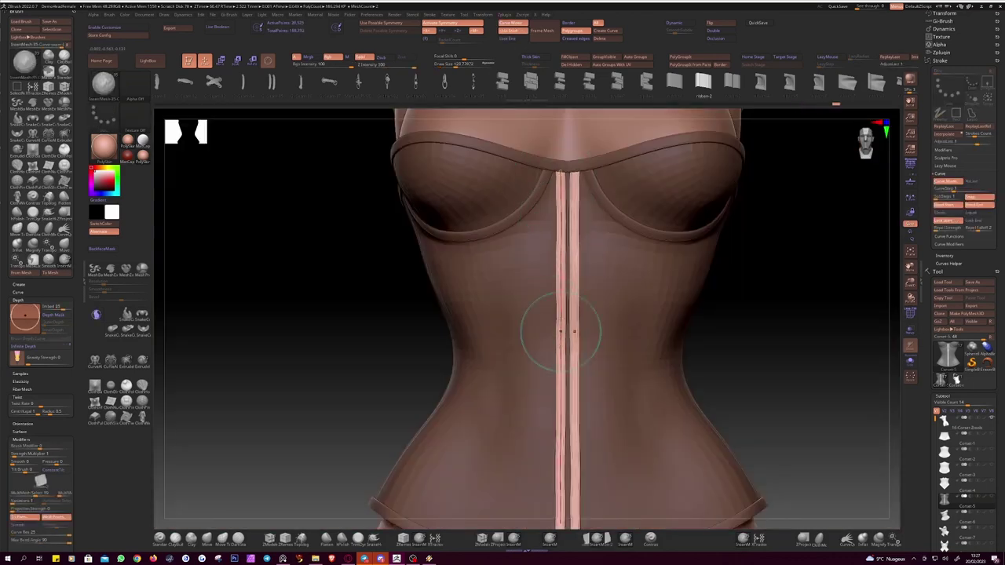
mouse_move(545, 388)
right_mouse_down()
mouse_move(838, 316)
mouse_move(848, 373)
right_mouse_up()
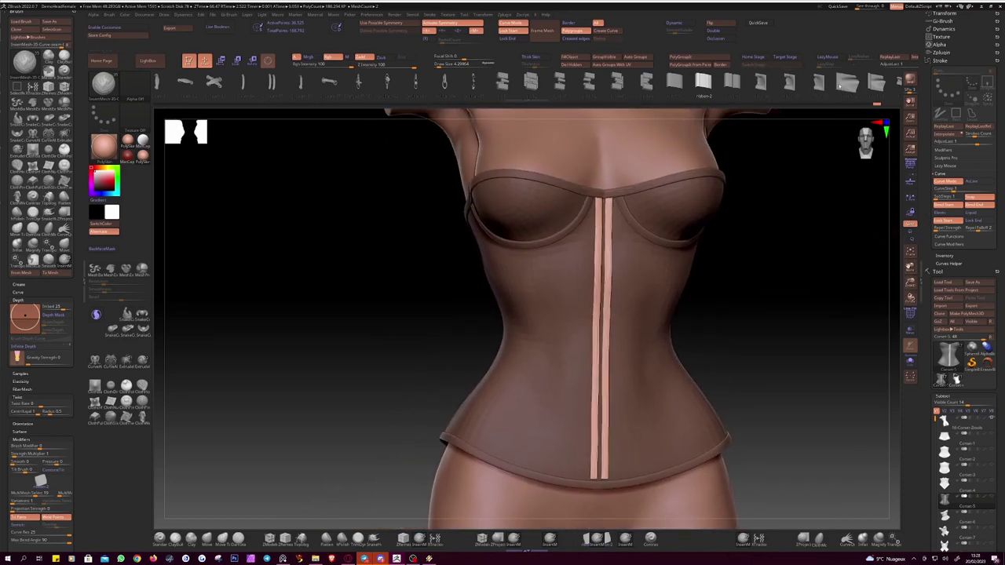
left_click_drag(838, 87, 715, 99)
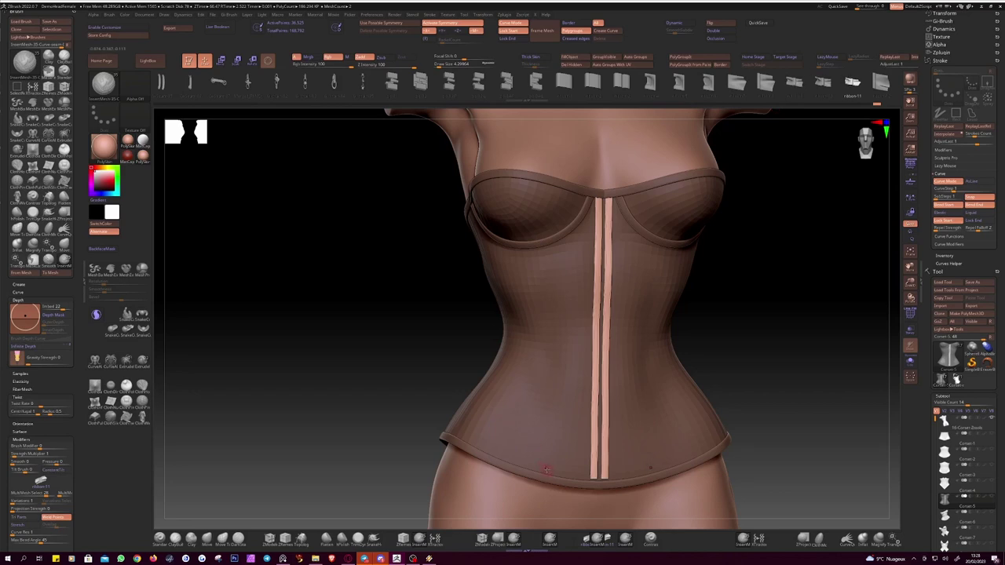
Step: Draw mirrored ruffled strips diagonally up both hips and reshape their lower ends
left_click_drag(540, 444, 496, 387)
key("space")
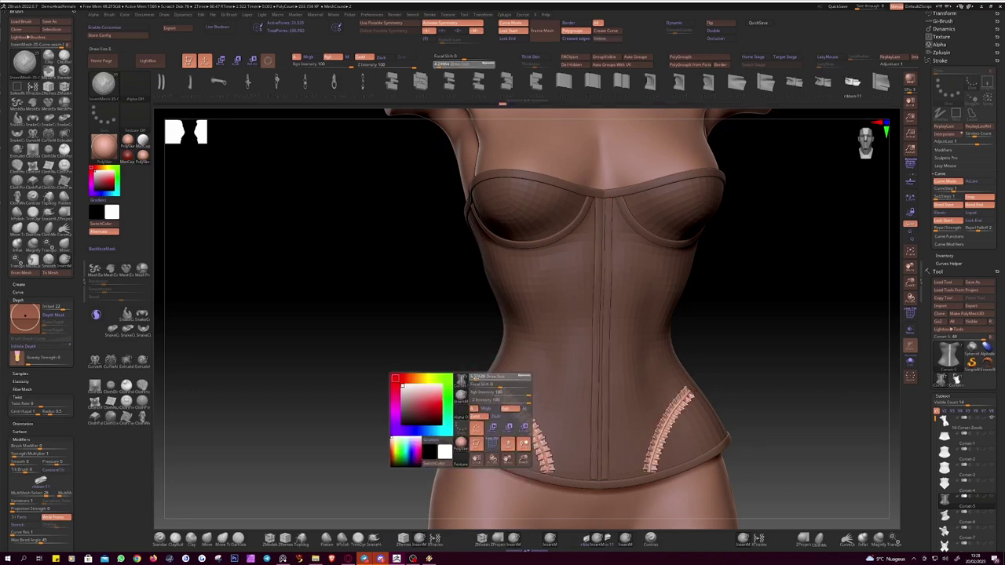
mouse_move(554, 470)
left_mouse_down()
mouse_move(548, 456)
mouse_move(329, 320)
mouse_move(408, 318)
left_mouse_up()
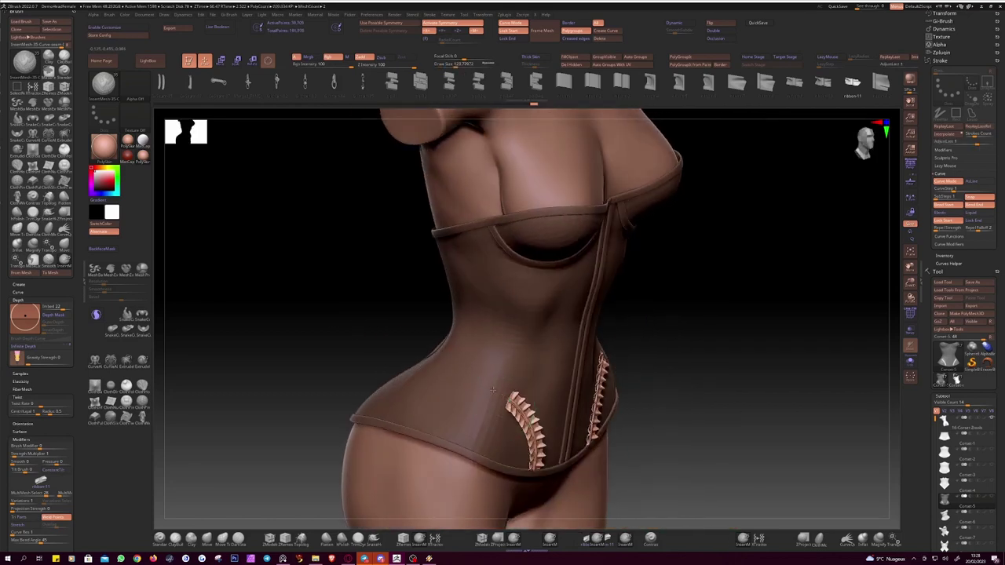
mouse_move(374, 420)
left_mouse_down()
mouse_move(359, 427)
mouse_move(392, 400)
mouse_move(574, 468)
mouse_move(442, 359)
mouse_move(285, 348)
mouse_move(303, 348)
left_mouse_up()
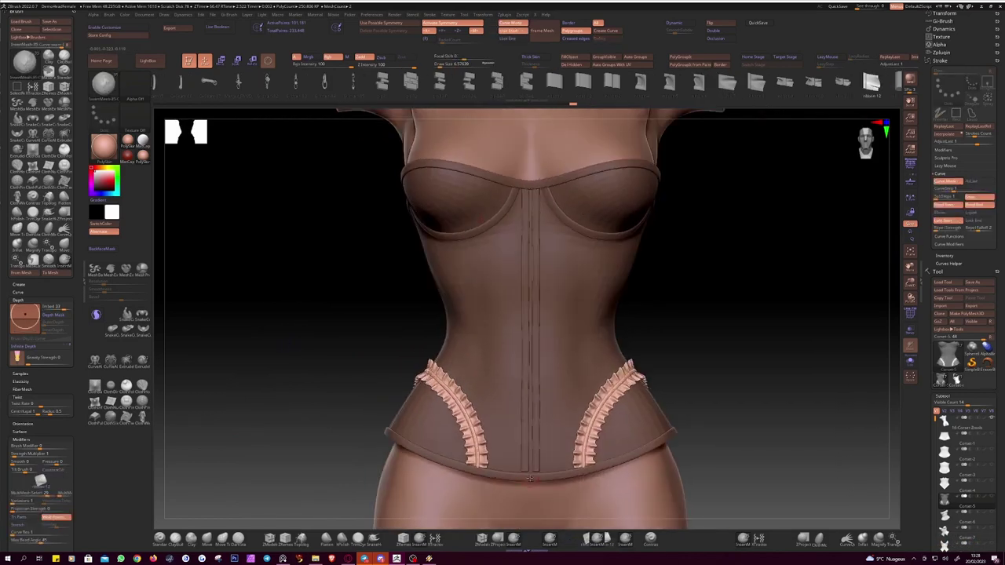
Step: Add a ruffled strip along the bottom hem and smooth out its centre dip
left_click_drag(399, 442, 666, 439)
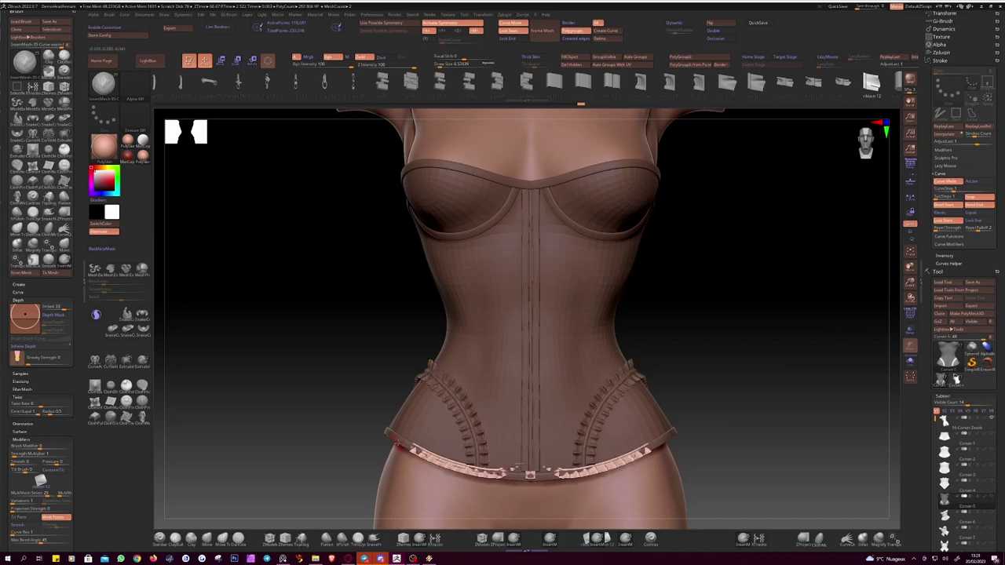
left_click_drag(511, 469, 534, 474)
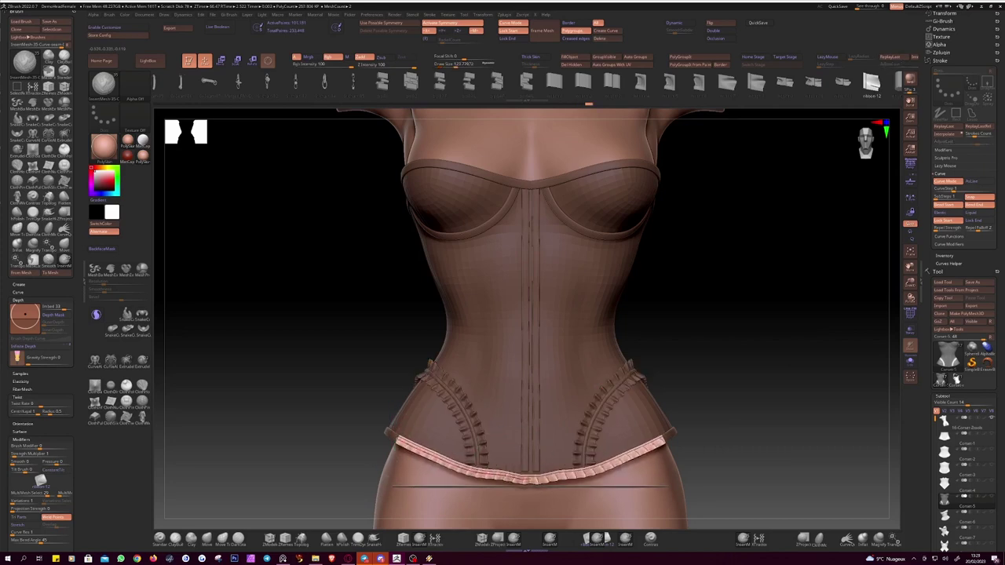
left_click_drag(404, 444, 409, 452)
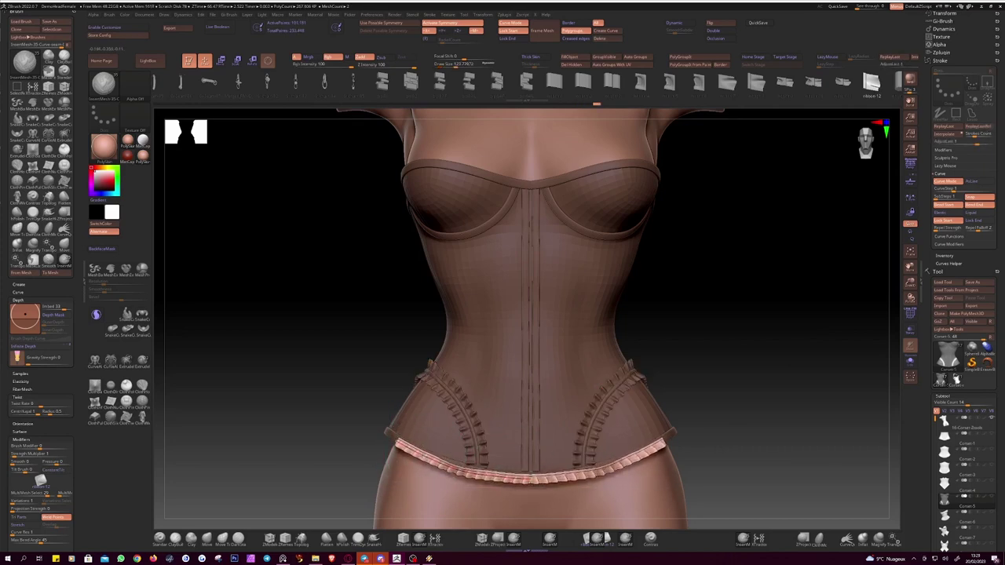
mouse_move(337, 426)
left_mouse_down()
mouse_move(384, 436)
mouse_move(338, 430)
mouse_move(370, 438)
mouse_move(382, 414)
left_mouse_up()
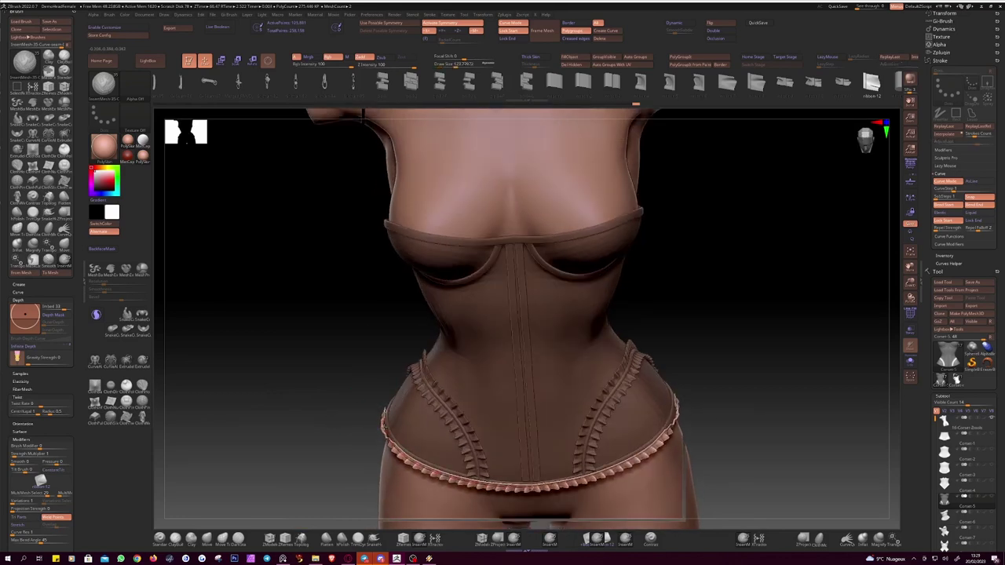
Step: Draw a frill ribbon curve along the waist hem around the hips and back
left_click_drag(644, 459, 416, 446)
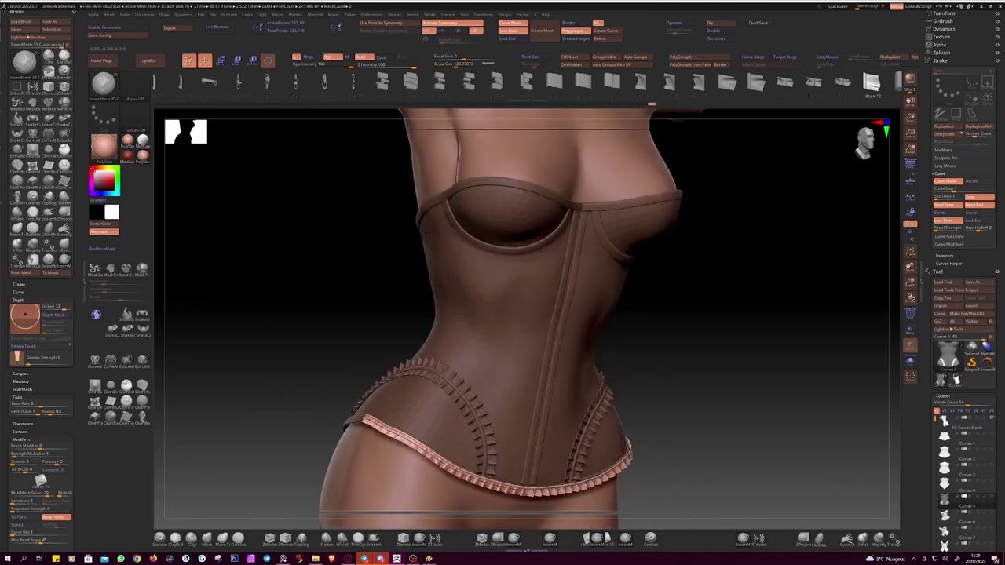
mouse_move(333, 347)
left_mouse_down("alt")
mouse_move(458, 260)
mouse_move(507, 296)
mouse_move(595, 298)
left_mouse_up("alt")
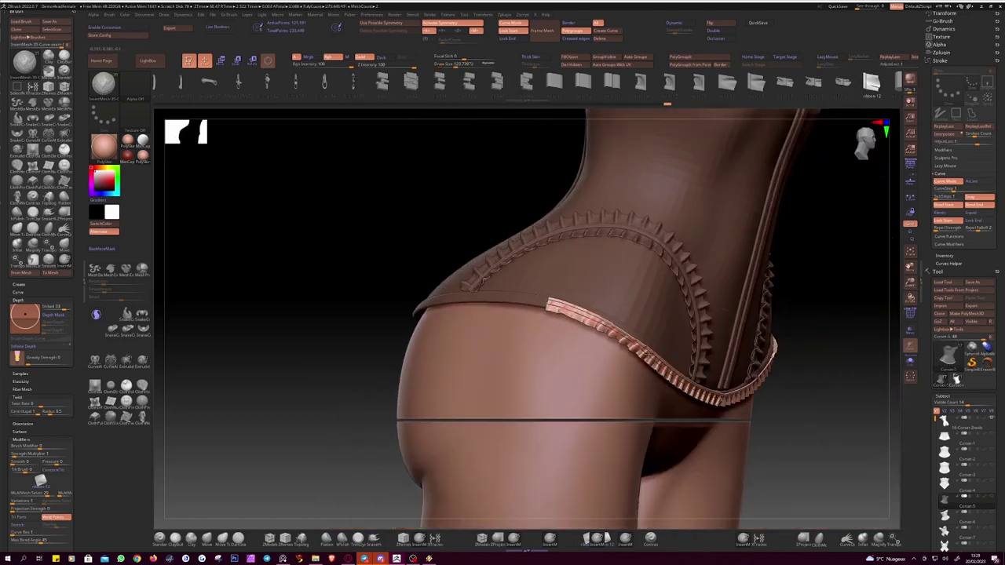
left_click_drag(597, 314, 439, 329)
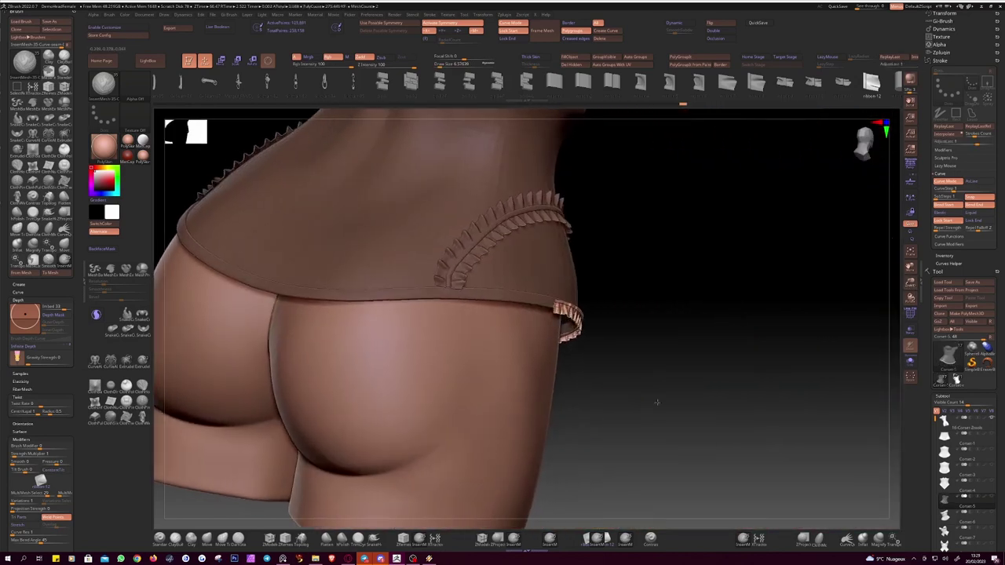
left_click_drag(668, 357, 542, 354)
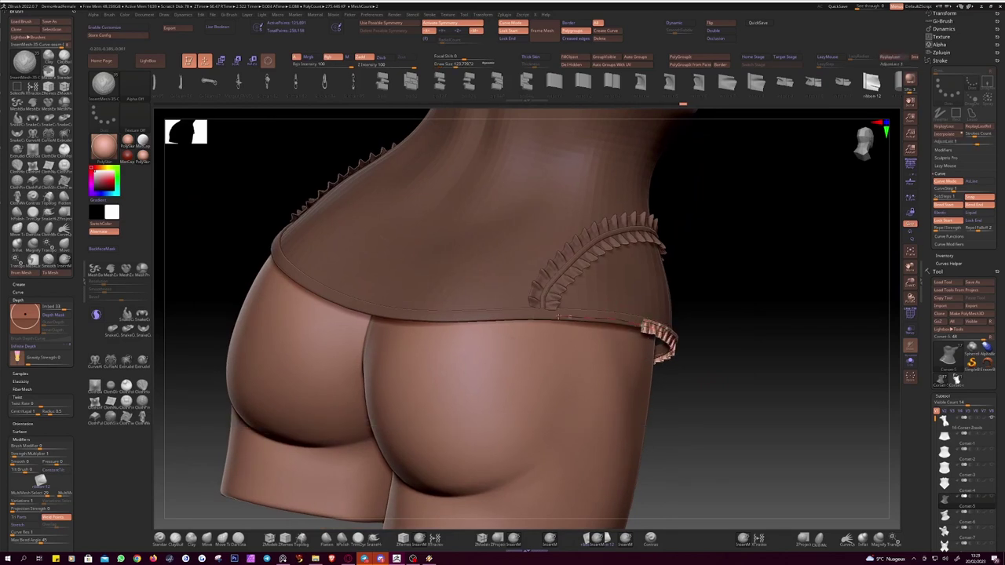
left_click_drag(558, 314, 488, 298)
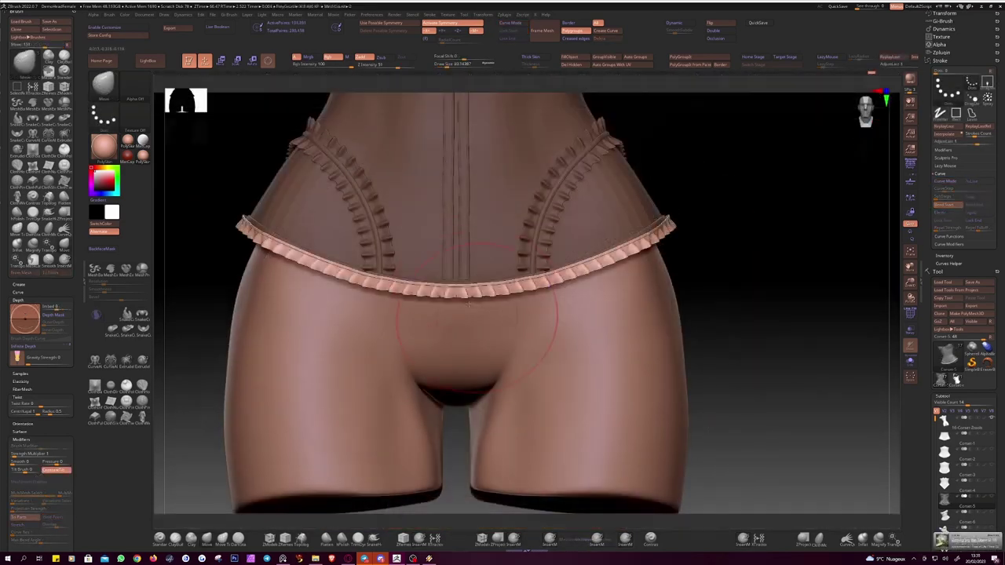
key("space")
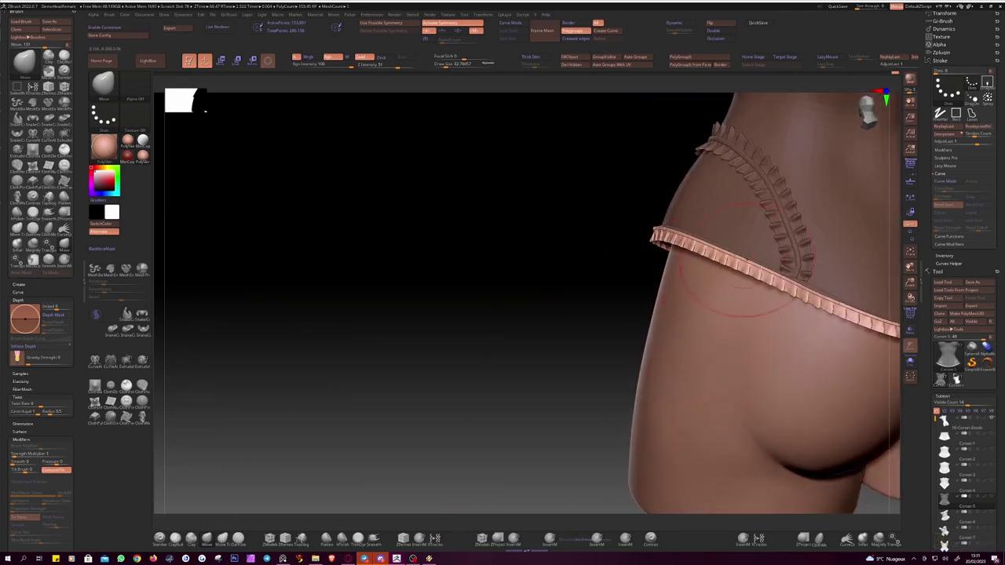
Step: Inspect the hip frill band from back, side and below with the PolyF wireframe shown, then hide it
mouse_move(856, 248)
left_mouse_down()
mouse_move(638, 283)
mouse_move(572, 229)
left_mouse_up()
key("shift+f")
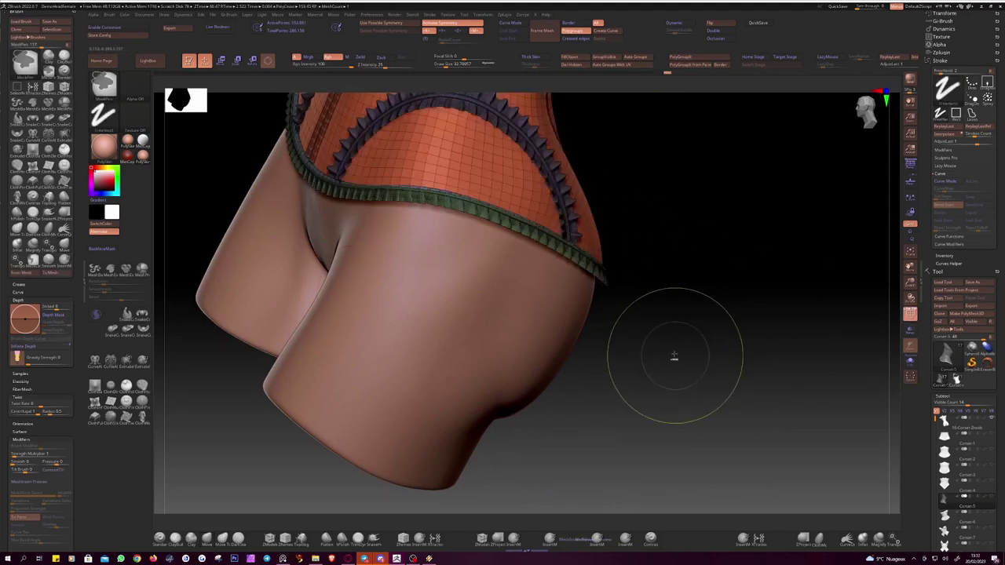
mouse_move(672, 353)
left_mouse_down()
mouse_move(659, 361)
mouse_move(560, 234)
left_mouse_up()
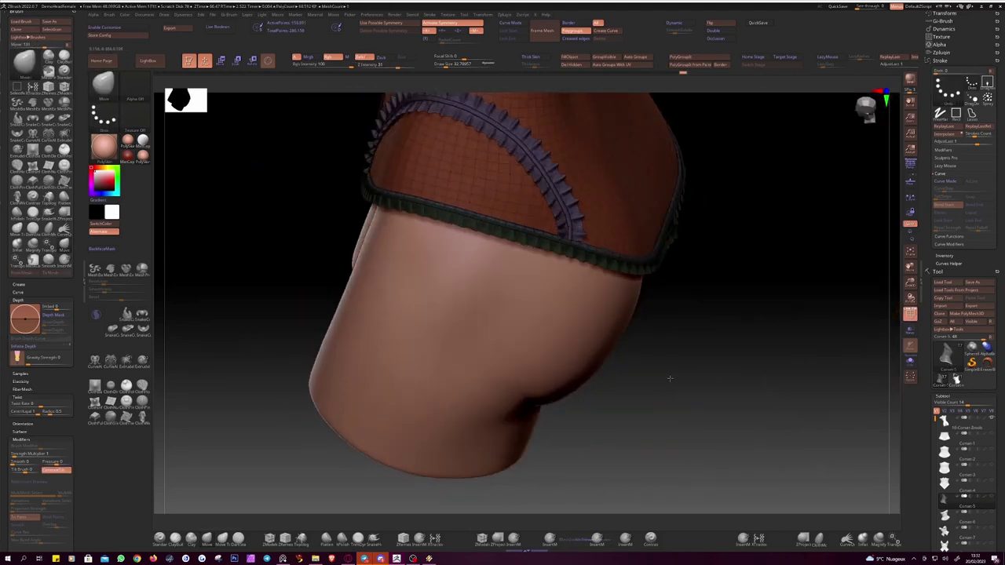
right_click_drag(562, 236, 617, 250, "ctrl")
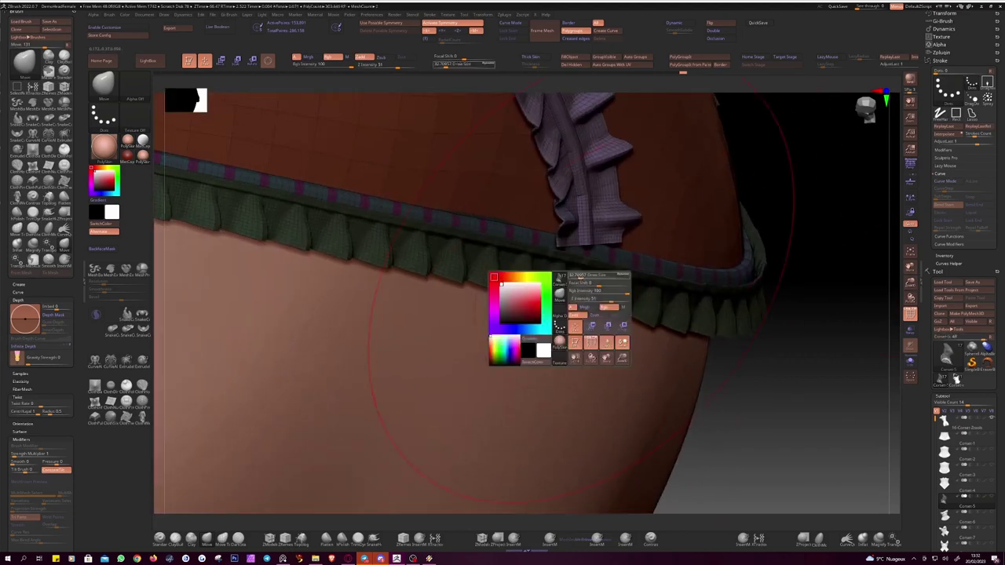
right_click_drag(557, 211, 656, 252)
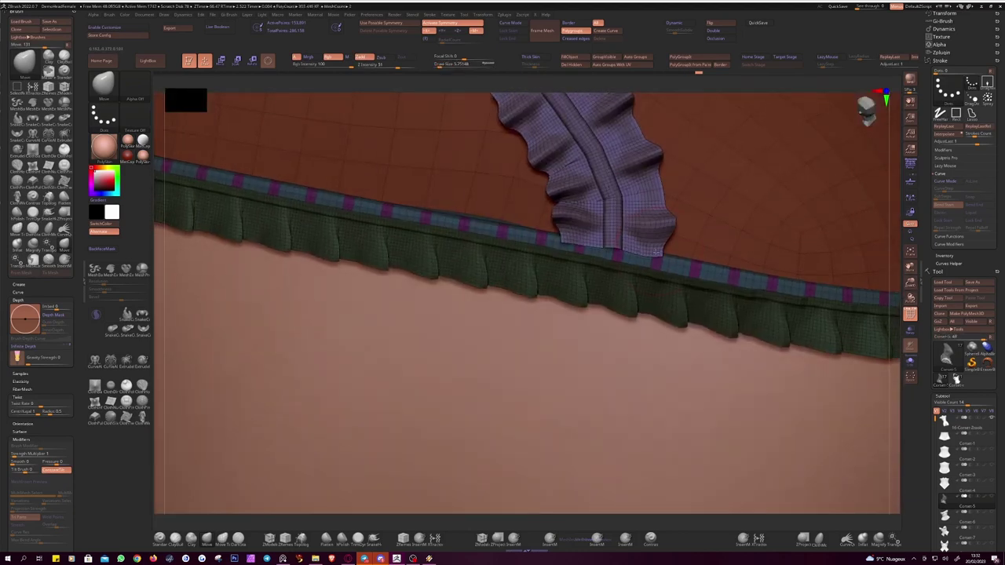
right_click_drag(897, 428, 567, 242)
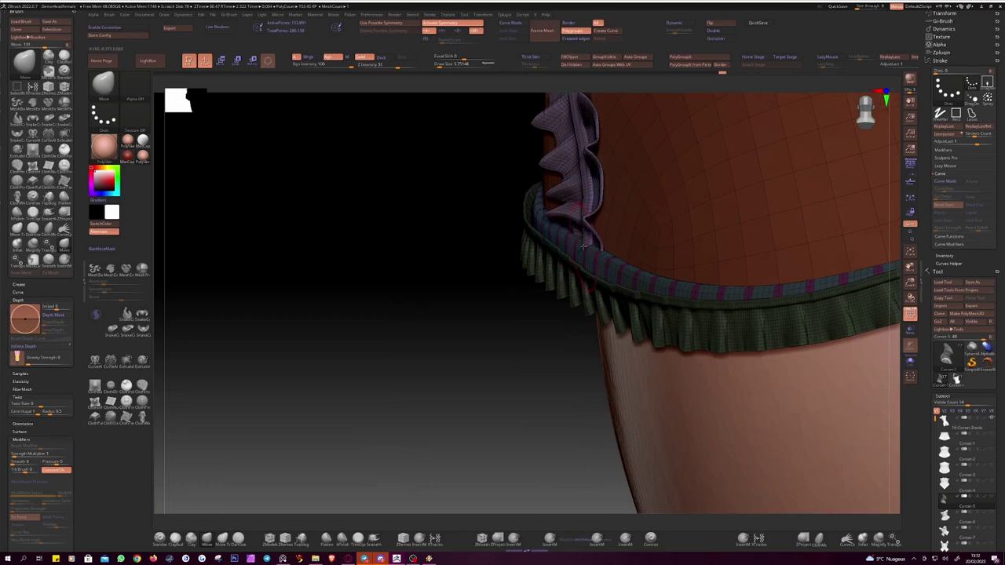
right_click_drag(422, 297, 536, 270)
mouse_move(738, 416)
right_mouse_down()
mouse_move(759, 287)
mouse_move(359, 243)
right_mouse_up()
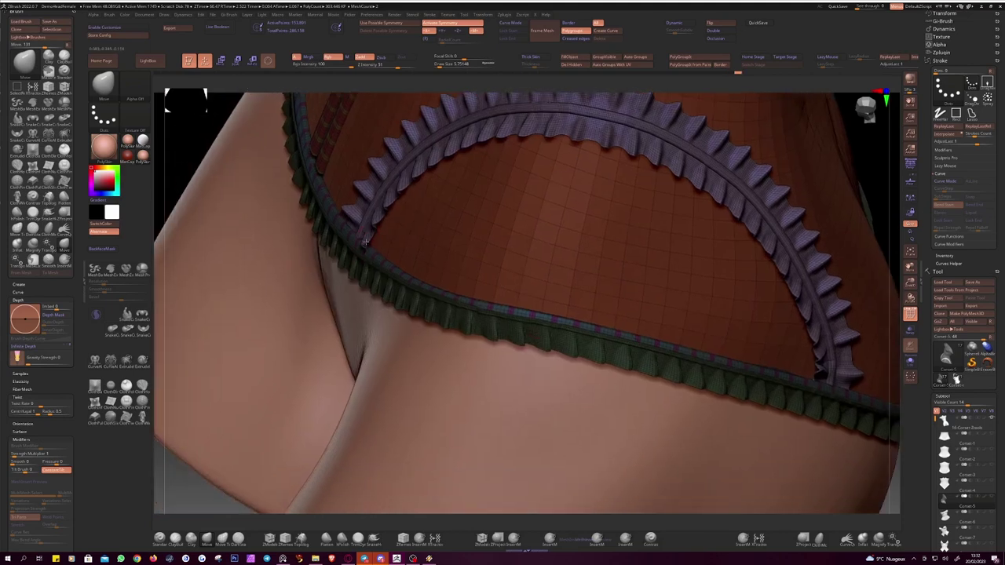
right_click_drag(307, 523, 312, 229)
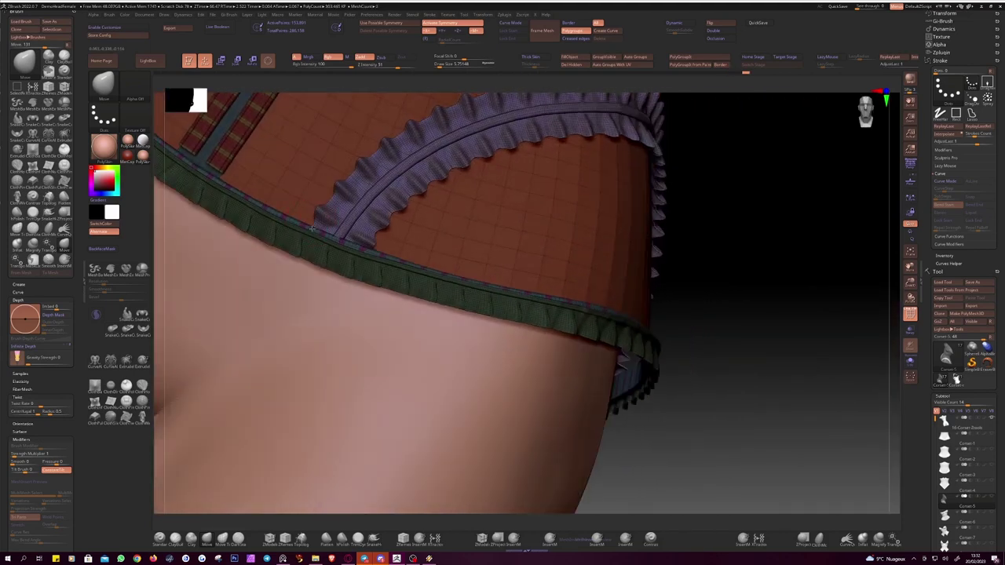
mouse_move(387, 279)
right_mouse_down()
mouse_move(752, 404)
mouse_move(808, 297)
mouse_move(676, 299)
right_mouse_up()
key("shift+f")
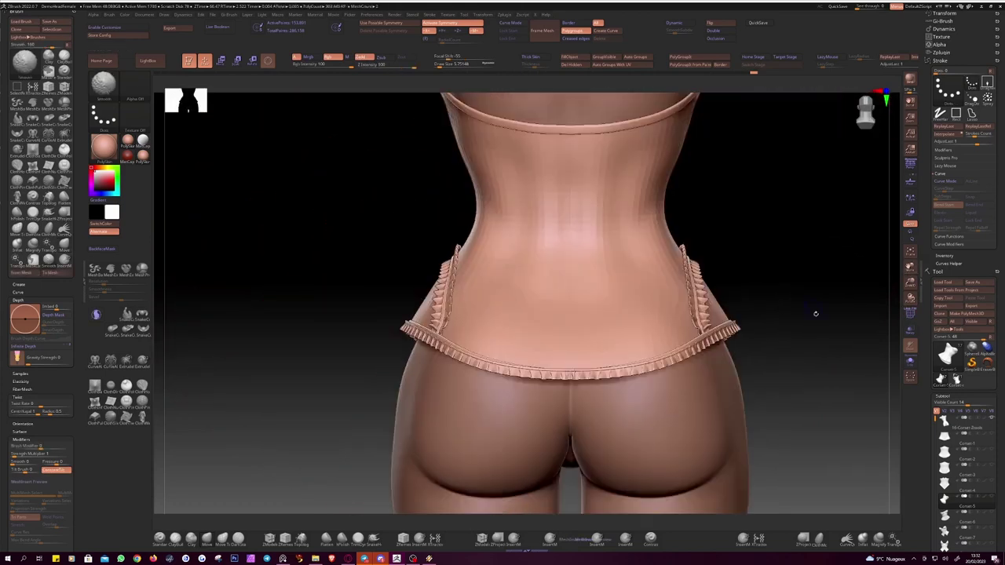
Step: Pick a ribbon curve brush variant and draw two pale strips down the centre back to the hem
left_click(48, 260)
mouse_move(350, 189)
right_mouse_down()
mouse_move(341, 188)
mouse_move(354, 188)
right_mouse_up()
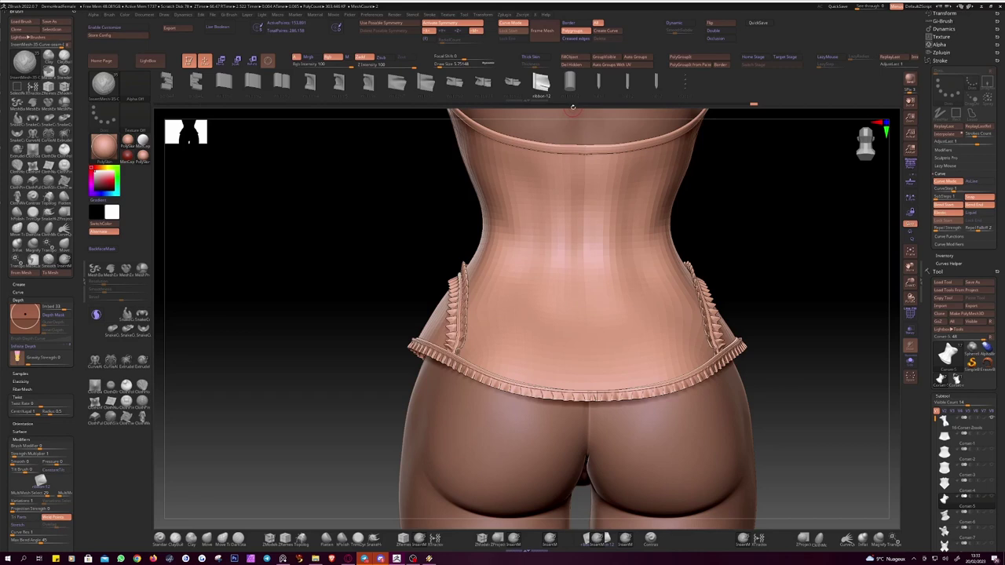
left_click(569, 81)
key("space")
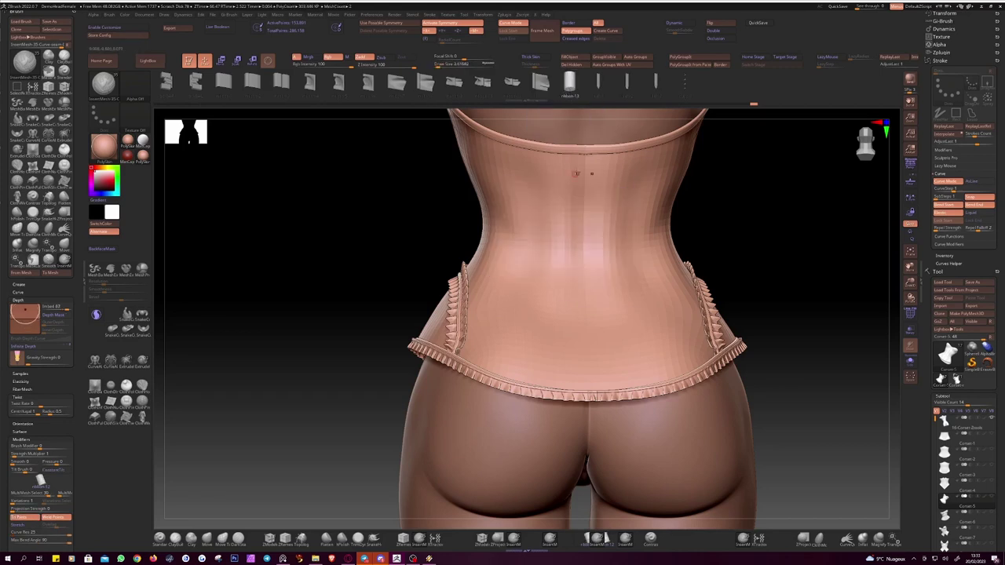
left_click_drag(578, 153, 577, 179)
mouse_move(577, 359)
left_mouse_down()
mouse_move(578, 389)
mouse_move(571, 278)
left_mouse_up()
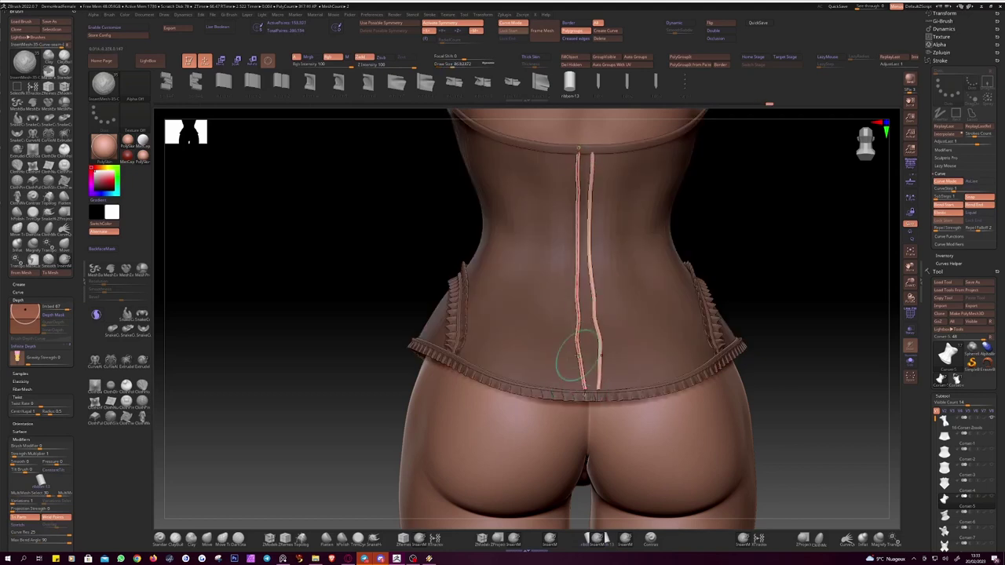
Step: Reselect the corset body and draw a curve down the centre back seam from a straight rear view
left_click(571, 279, "alt")
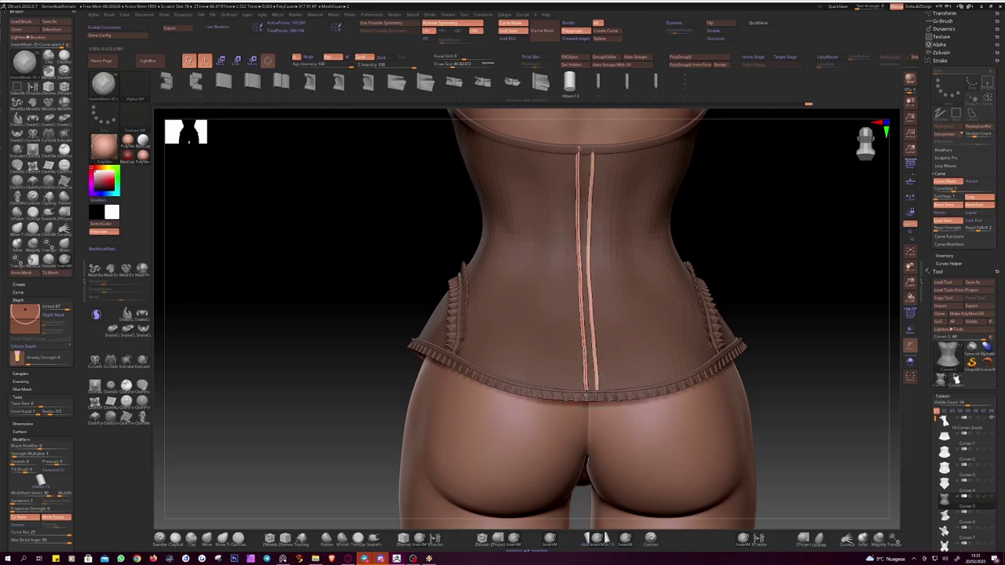
left_click_drag(427, 168, 449, 157)
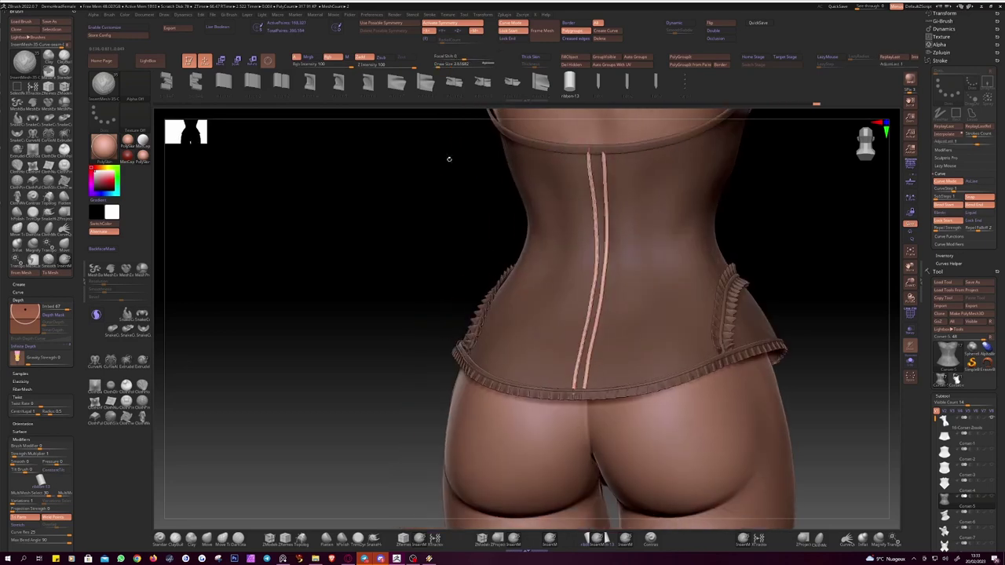
left_click_drag(410, 213, 444, 206)
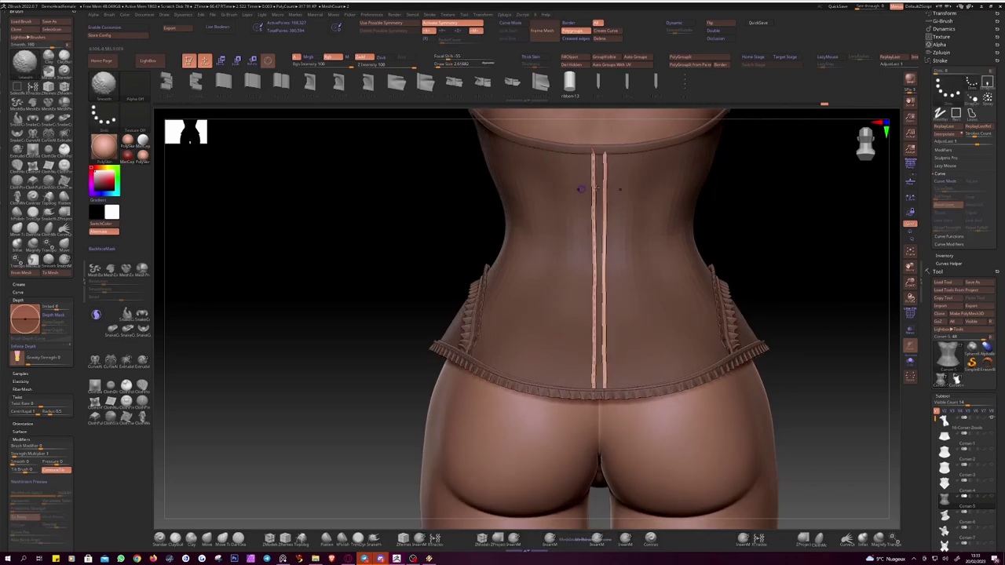
left_click_drag(593, 157, 594, 390)
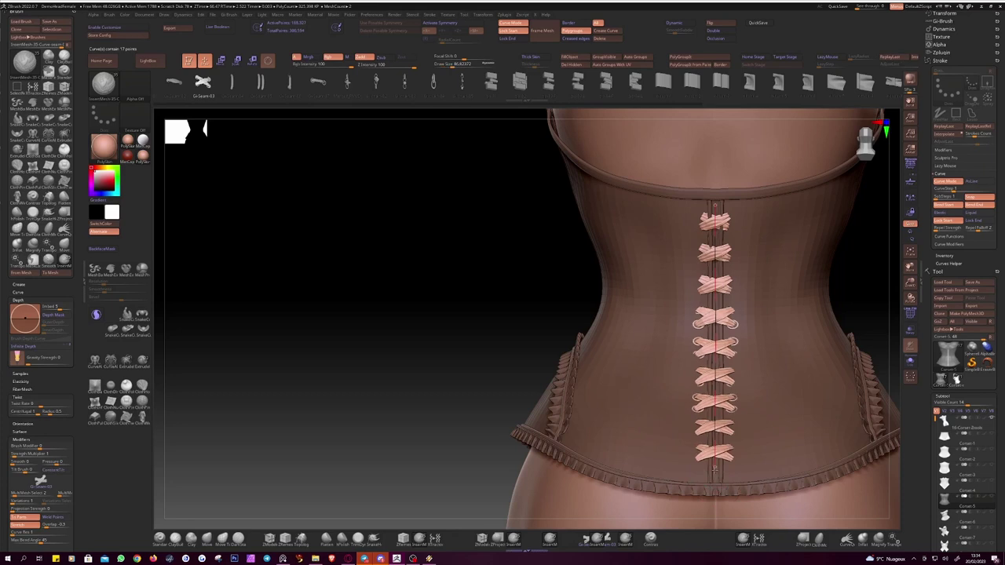
Step: Extend the criss-cross lacing down the centre-back seam so it reaches the hem
left_click_drag(714, 469, 706, 499)
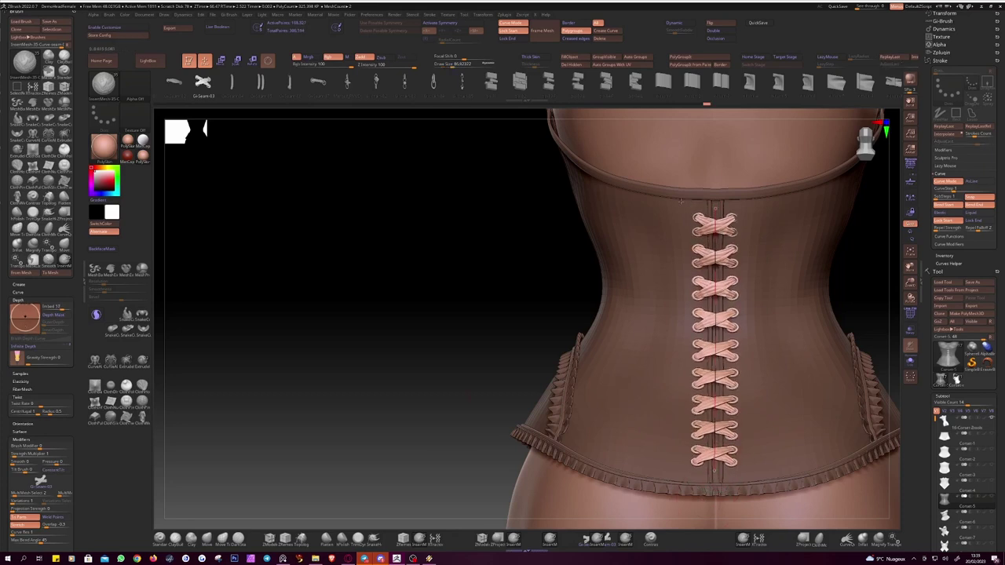
left_click_drag(487, 267, 435, 264)
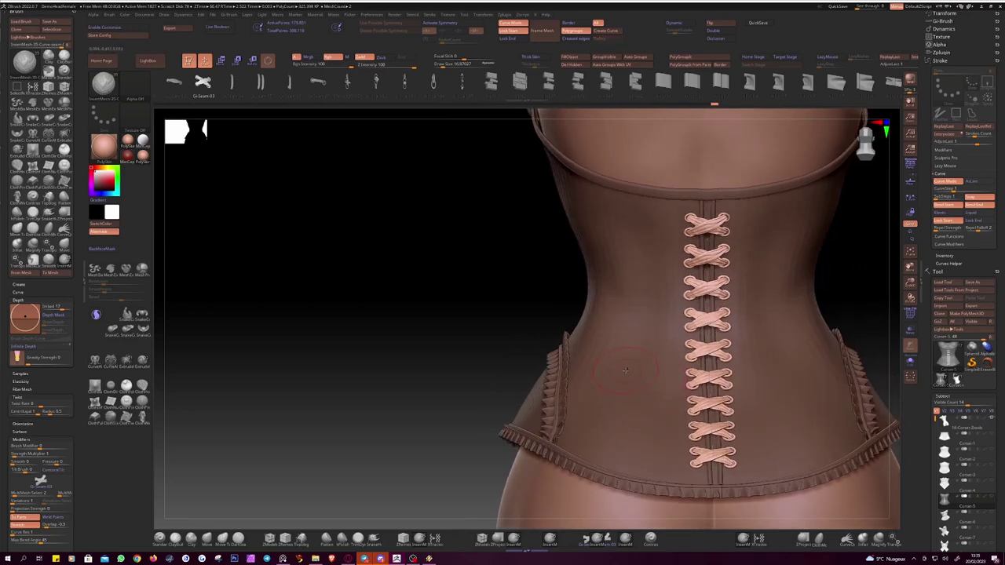
left_click_drag(714, 474, 715, 487)
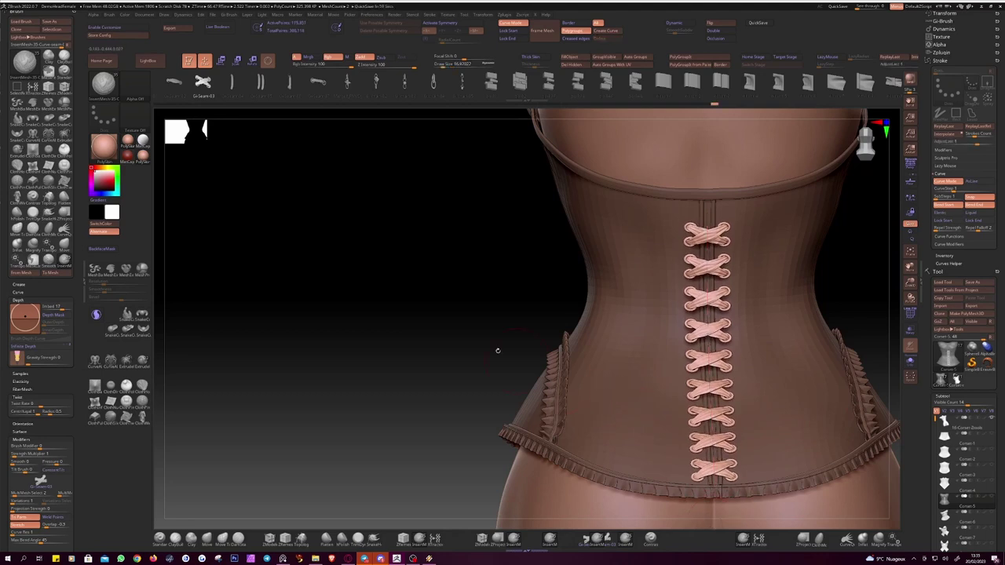
mouse_move(321, 163)
left_mouse_down()
mouse_move(315, 258)
mouse_move(396, 279)
left_mouse_up()
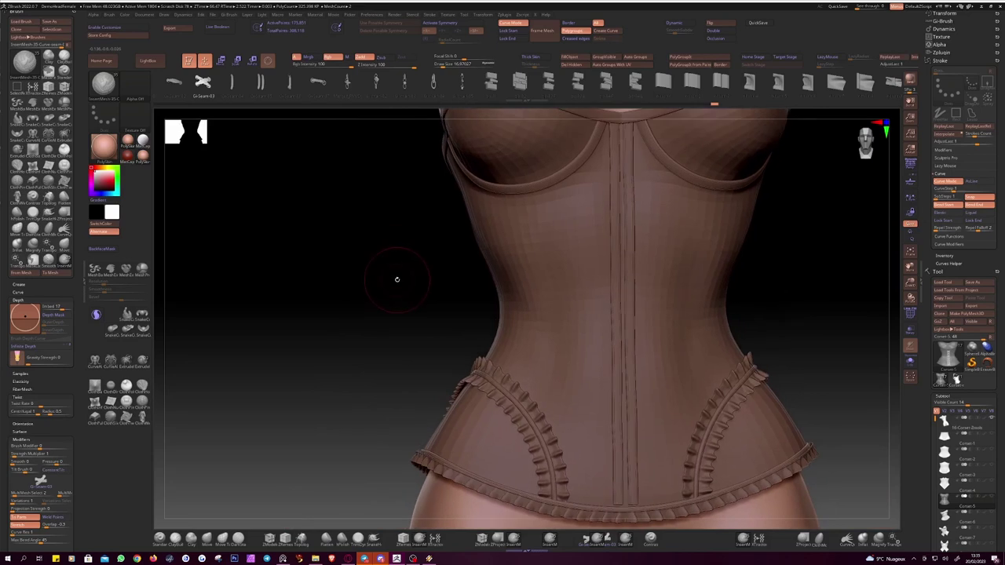
Step: Draw a mirrored curve strip down the front seams with the curve insert brush
left_click_drag(395, 279, 397, 279)
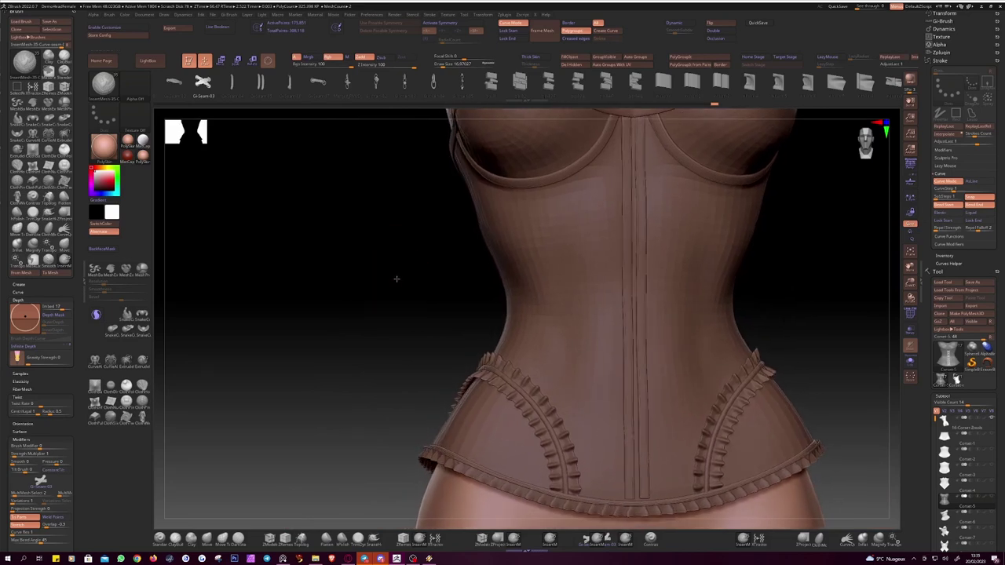
key("shift+f")
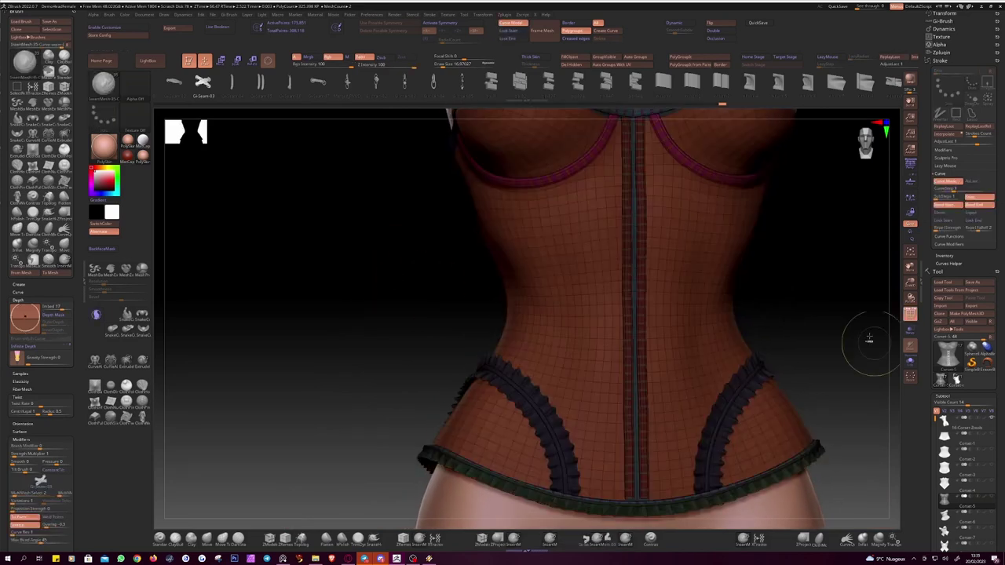
key("b")
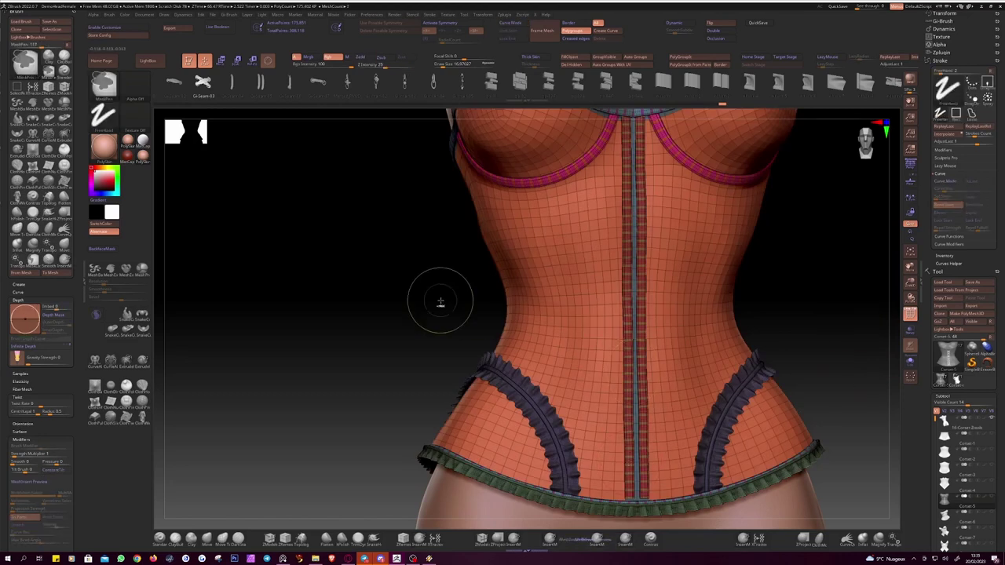
key("ctrl+t")
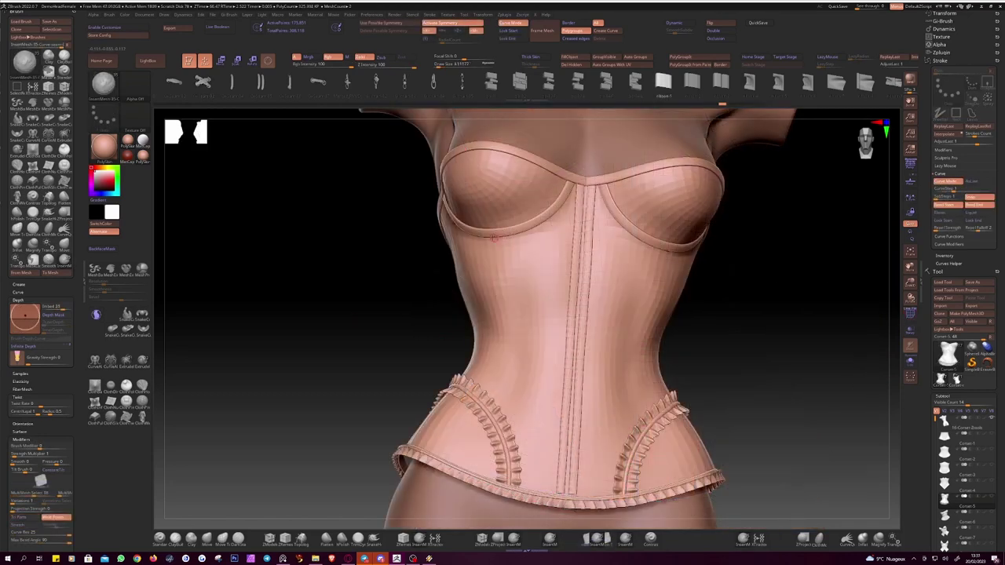
left_click_drag(547, 486, 544, 488)
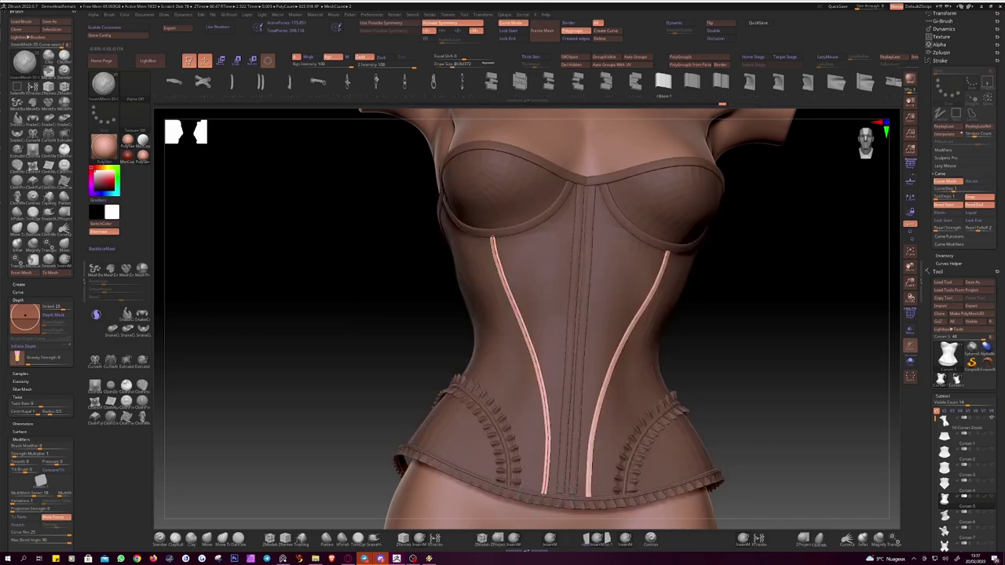
mouse_move(395, 279)
left_mouse_down()
mouse_move(393, 377)
mouse_move(551, 481)
left_mouse_up()
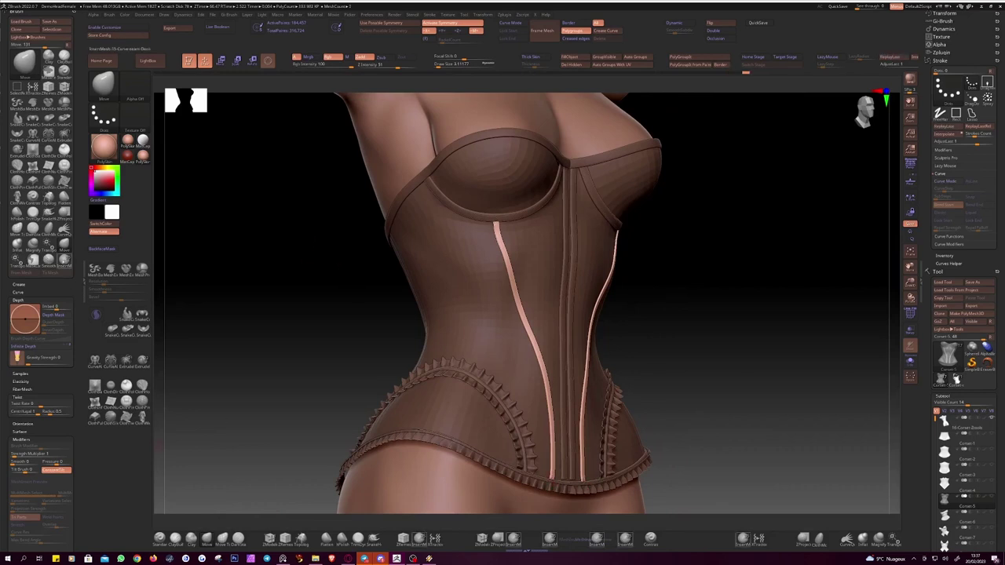
left_click_drag(315, 234, 399, 294)
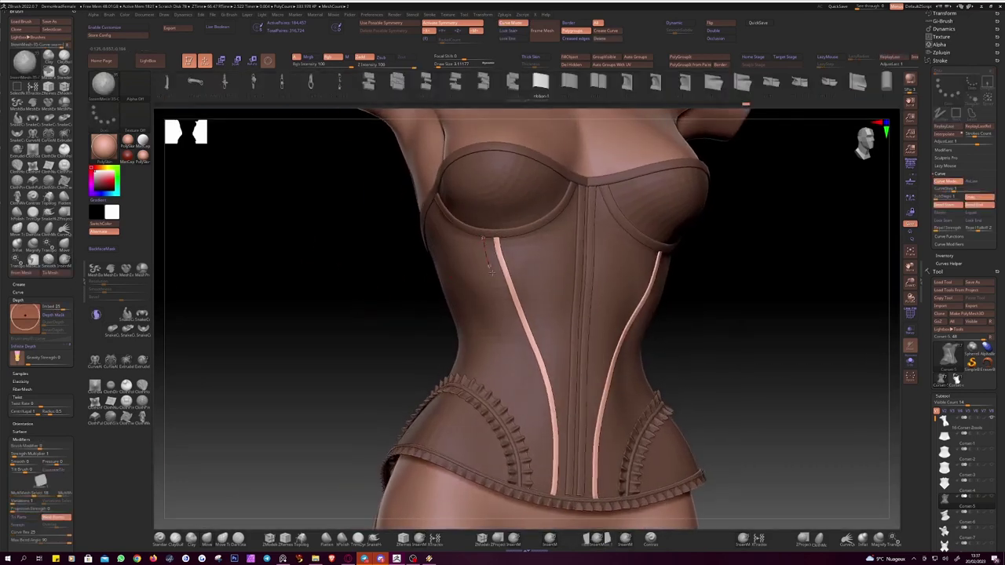
left_click(542, 497)
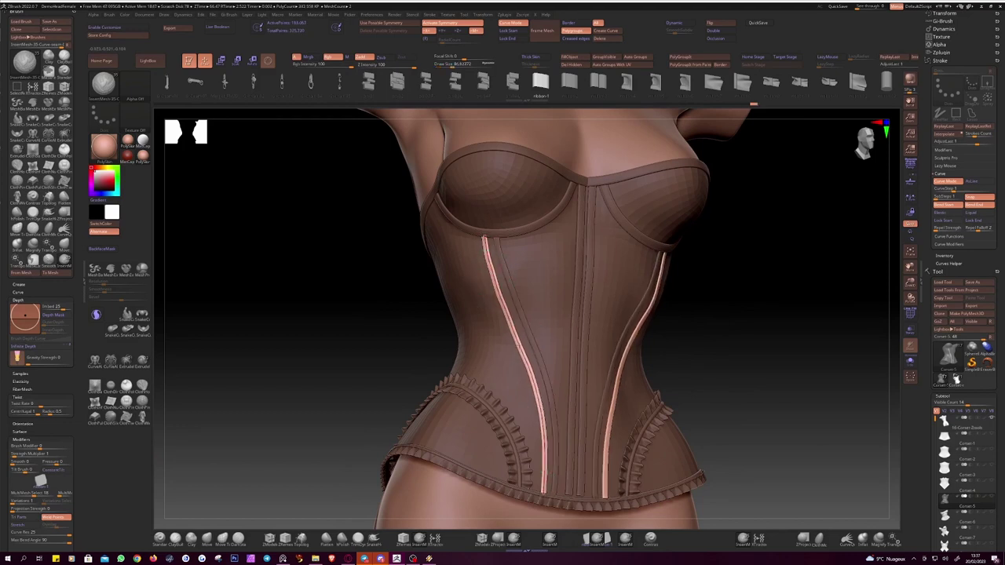
Step: Apply the zipper IMM curve brush to both seam curves to form zipper-tooth strips
mouse_move(361, 311)
left_mouse_down()
mouse_move(389, 322)
mouse_move(375, 348)
mouse_move(385, 308)
left_mouse_up()
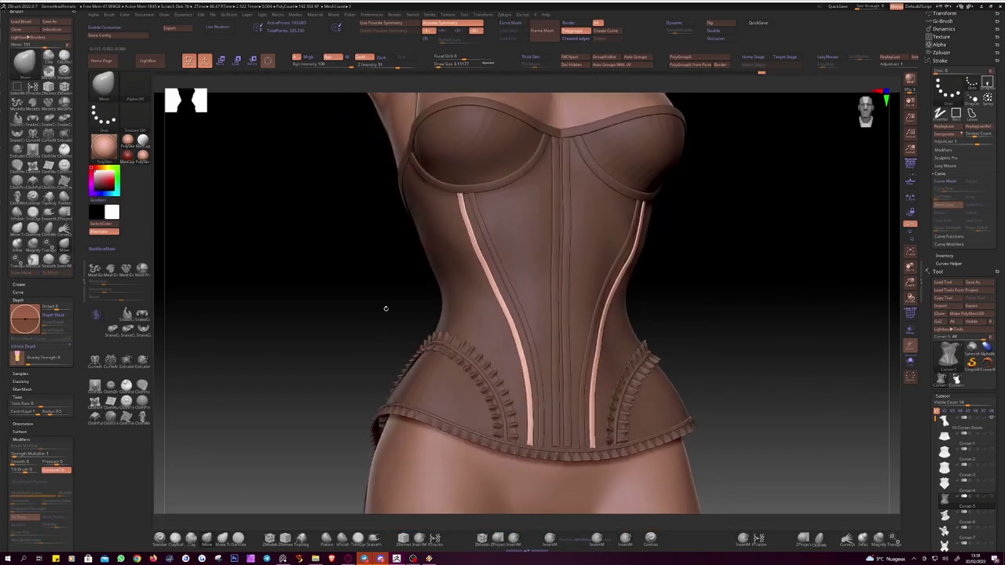
key("space")
key("space")
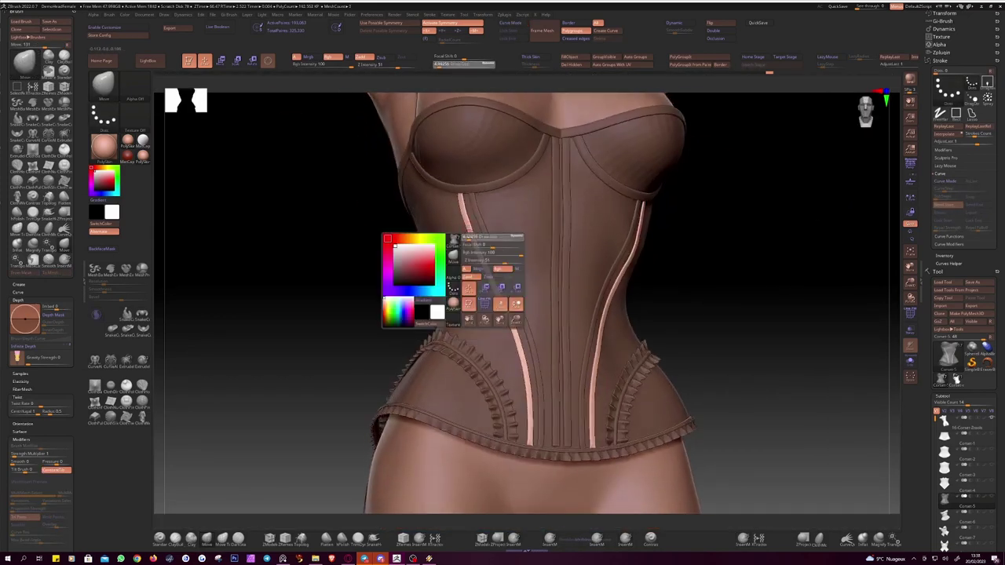
mouse_move(505, 314)
left_mouse_down()
mouse_move(359, 298)
mouse_move(377, 303)
left_mouse_up()
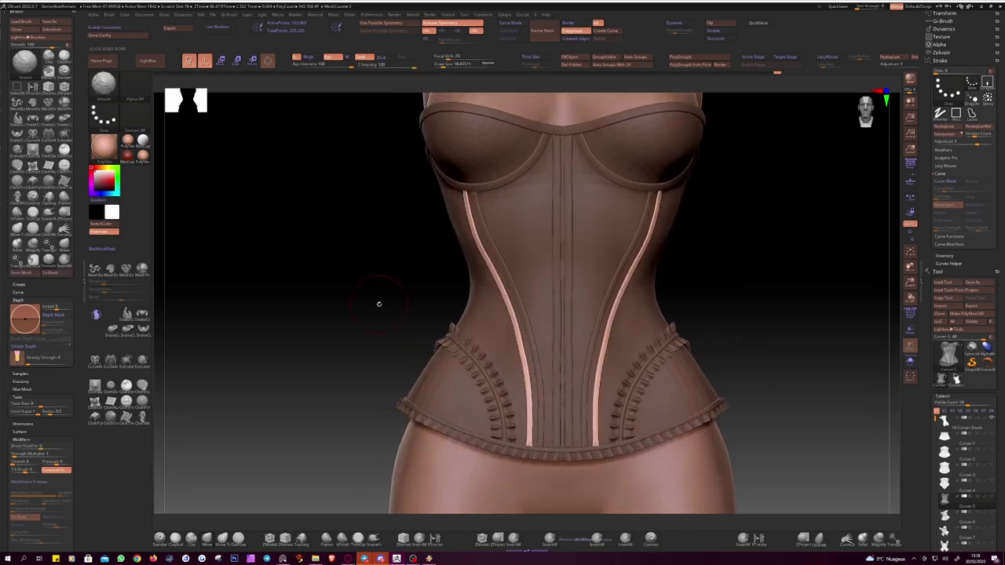
left_click_drag(395, 109, 911, 279)
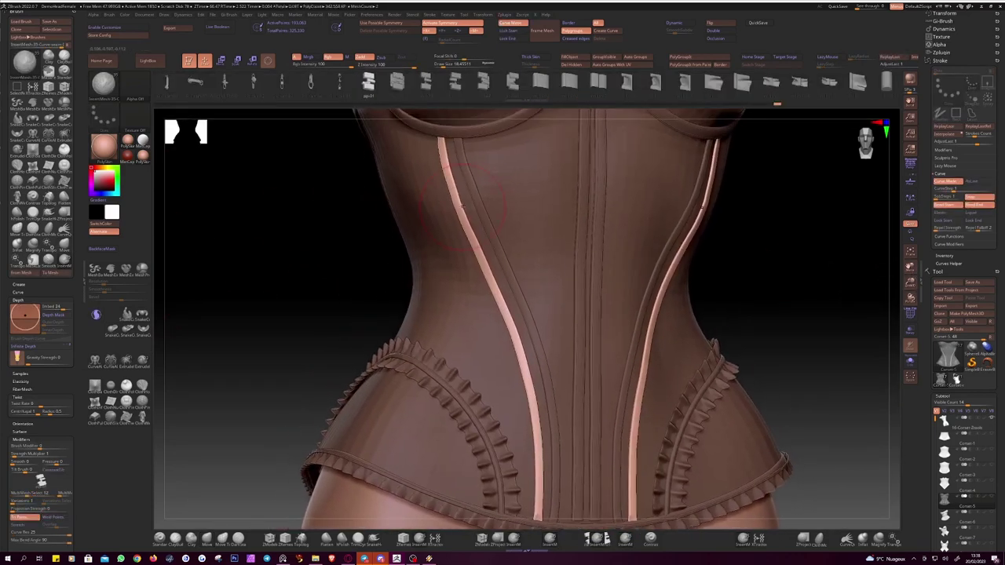
left_click_drag(439, 181, 471, 173)
key("space")
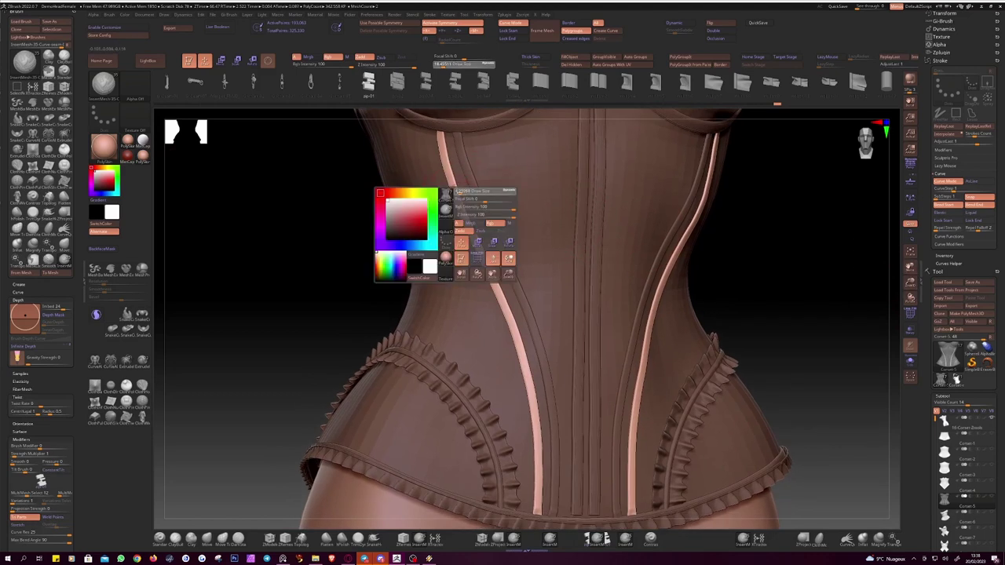
left_click(547, 509)
Step: Lower Draw Size and rebuild both front zippers with smaller, denser teeth, then check them
key("space")
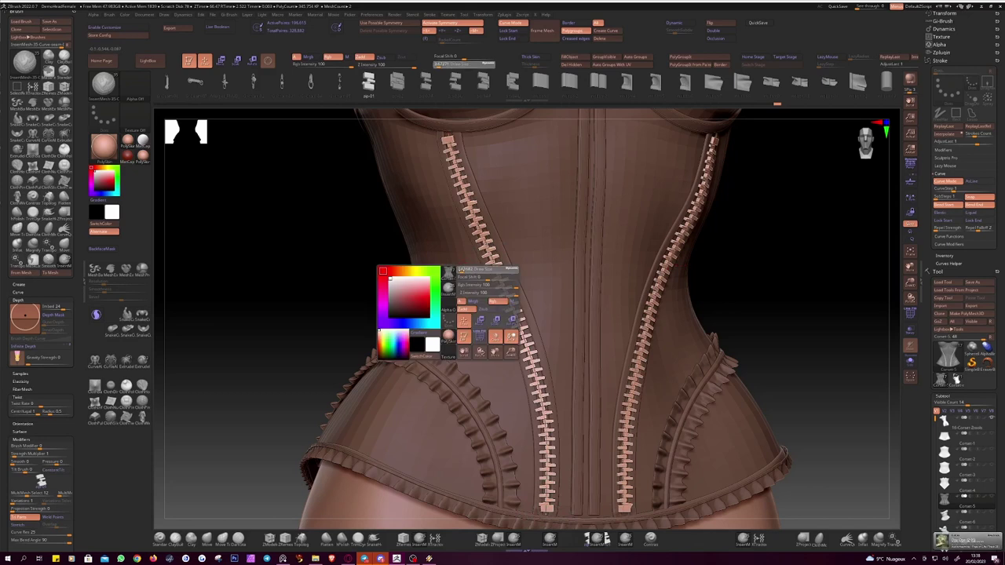
left_click(449, 142)
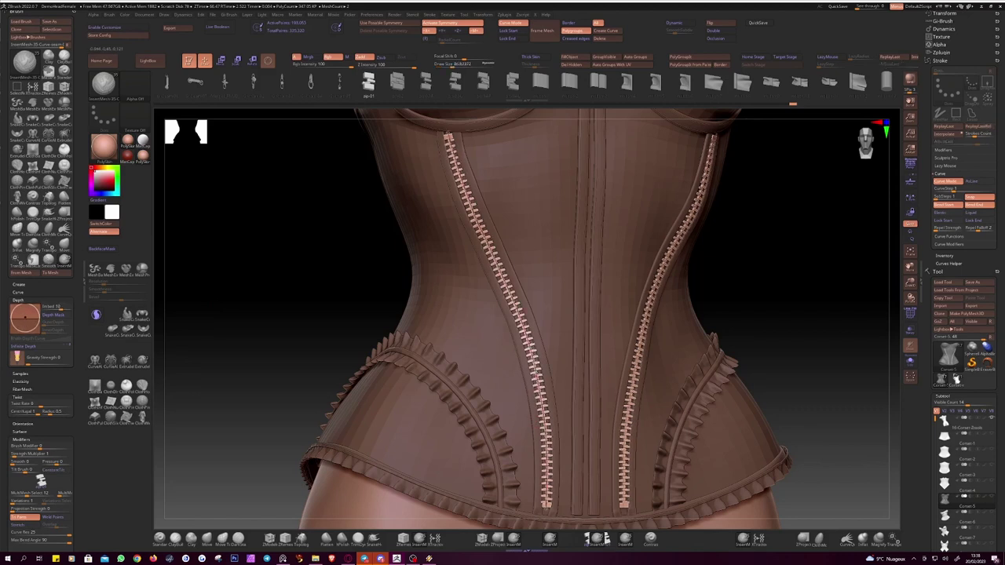
right_click_drag(460, 168, 330, 253)
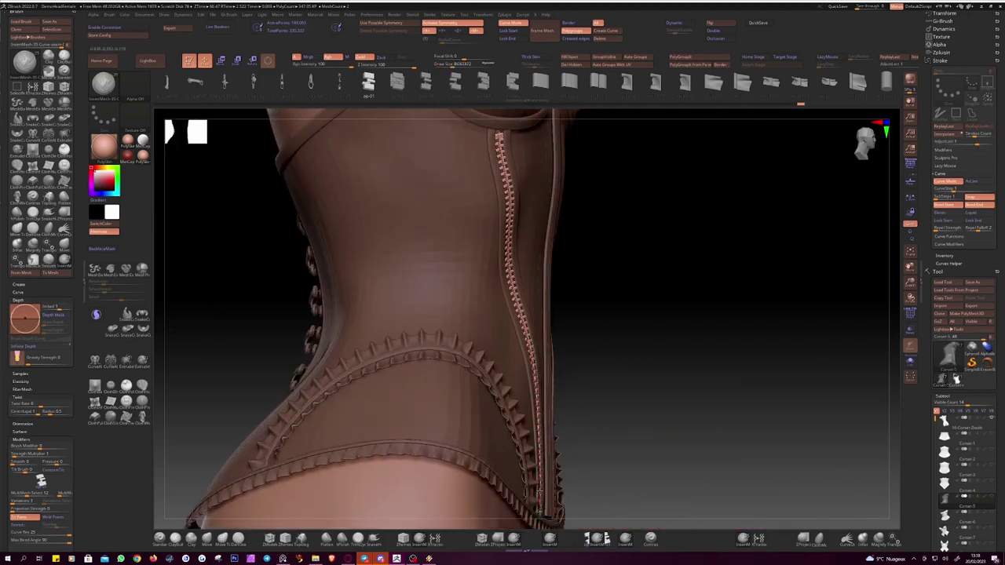
mouse_move(752, 433)
right_mouse_down("shift")
mouse_move(698, 428)
mouse_move(852, 375)
right_mouse_up("shift")
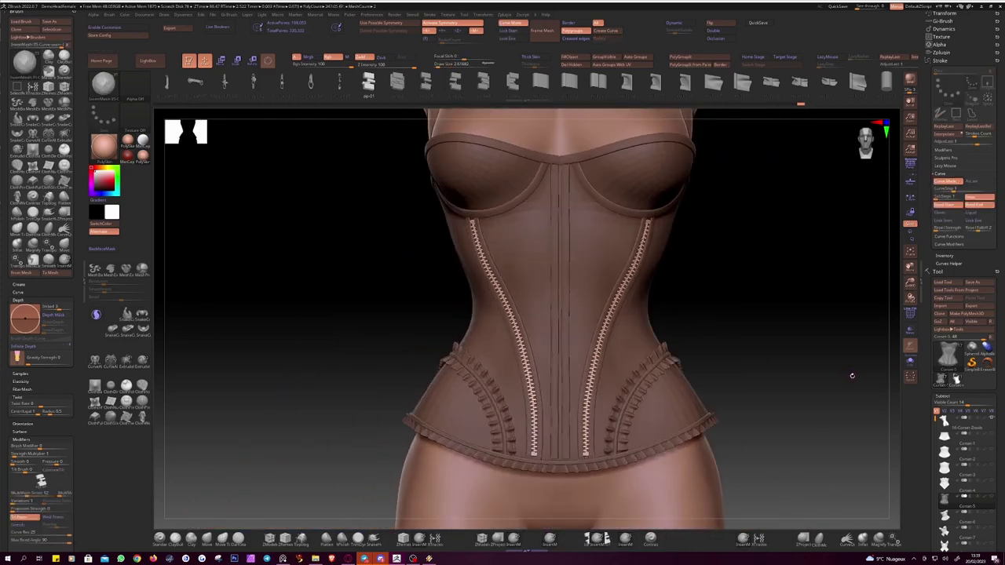
scroll(800, 87, "down", 3)
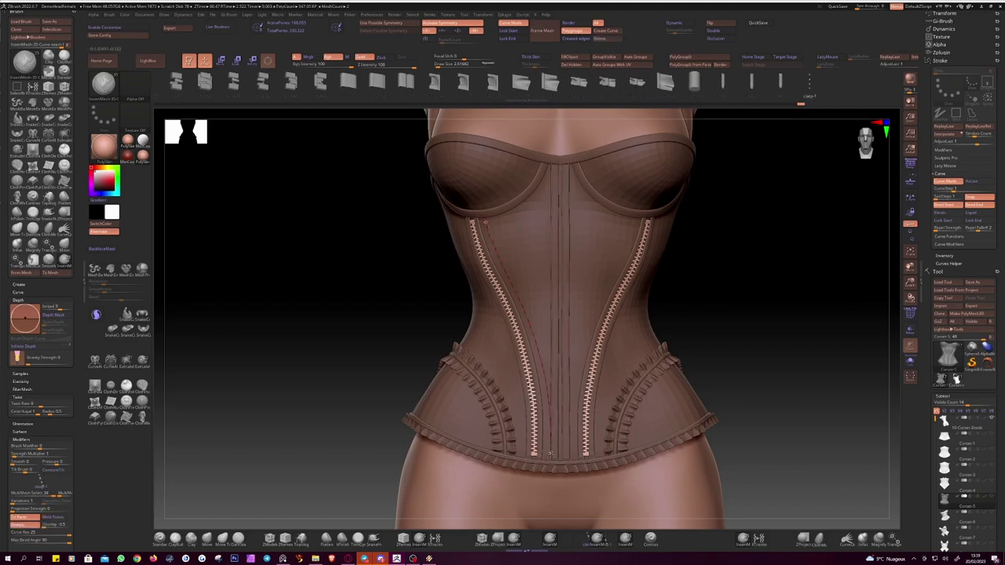
Step: Undo the zippers and lay rows of evenly spaced ring studs along both front seams
key("ctrl+z")
key("space")
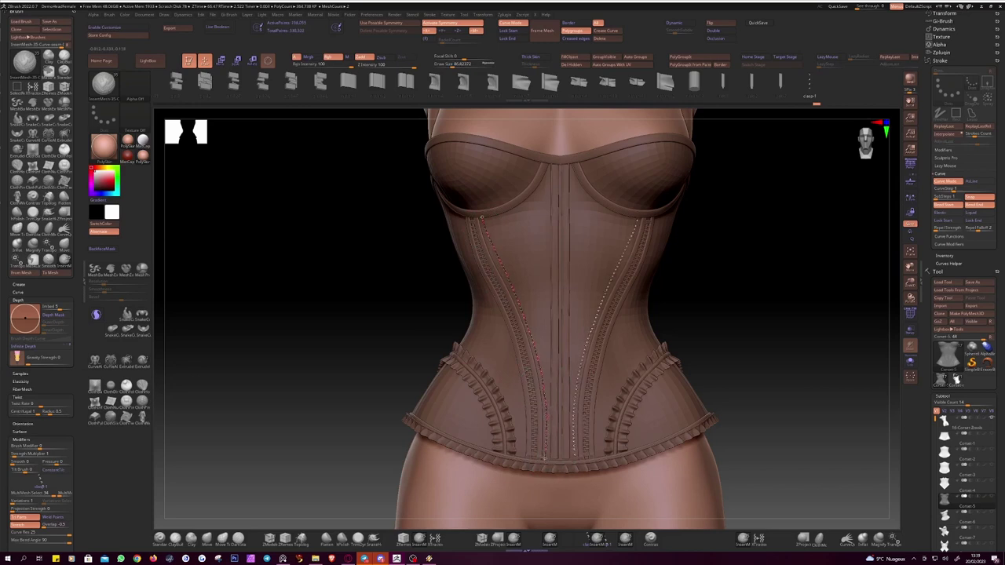
left_click(480, 284)
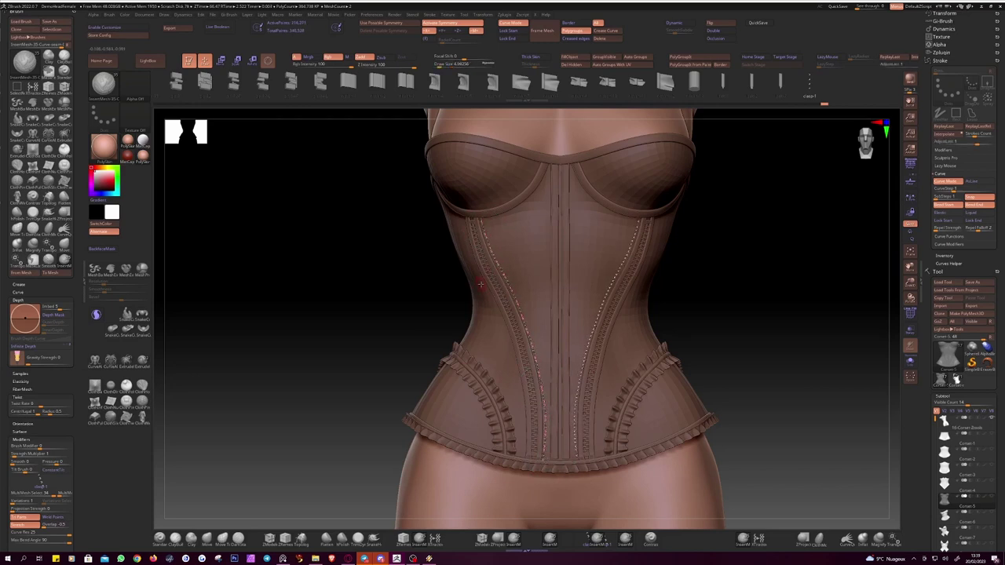
key("space")
right_click_drag(502, 280, 417, 298)
key("space")
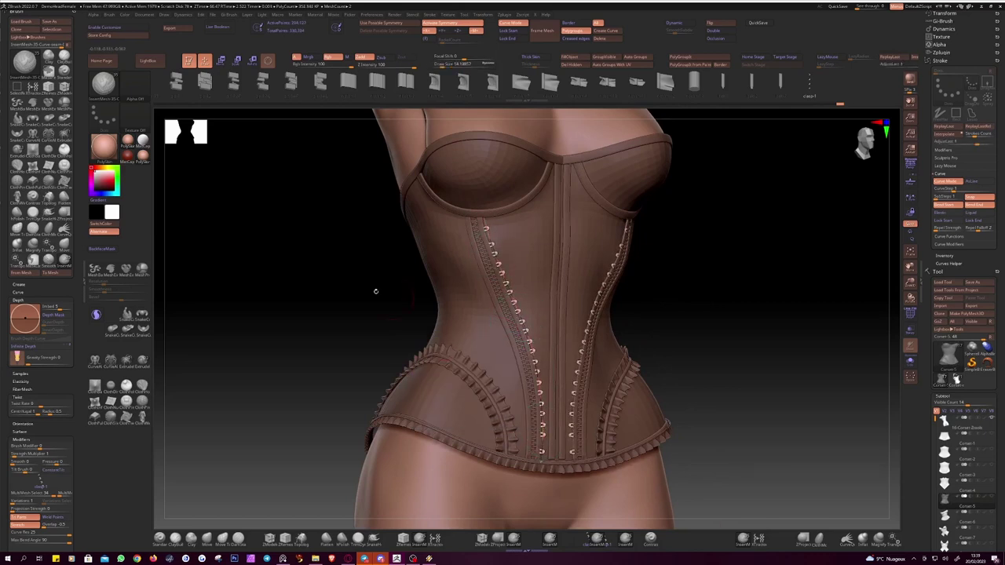
left_click_drag(376, 291, 398, 321)
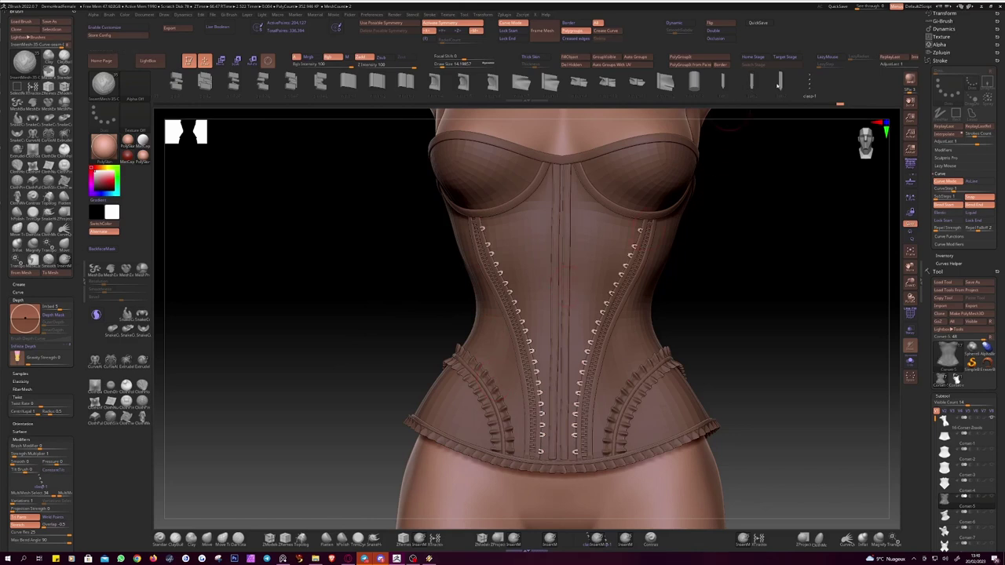
mouse_move(756, 218)
left_mouse_down()
mouse_move(815, 227)
mouse_move(801, 222)
mouse_move(782, 252)
left_mouse_up()
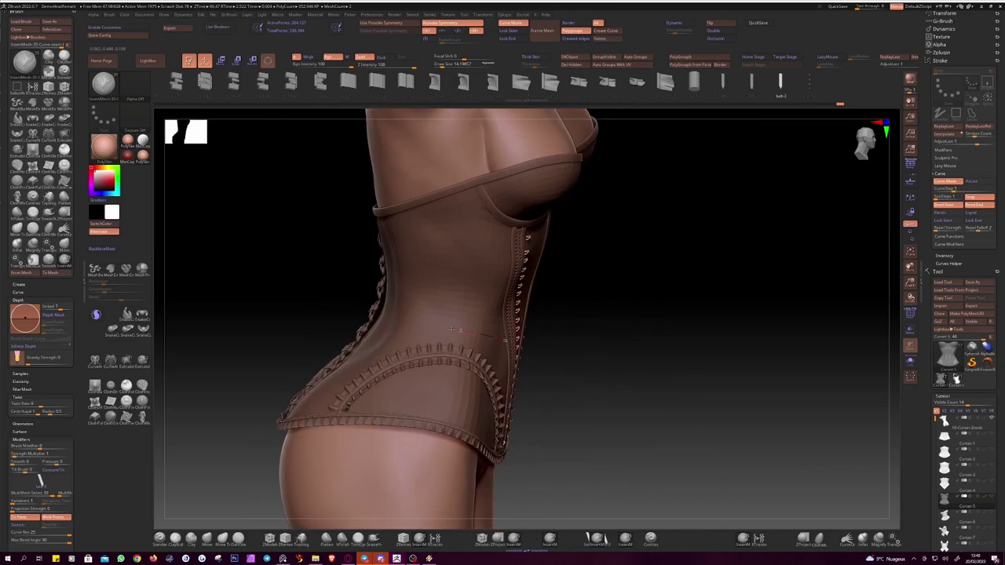
Step: Draw a curve across the waist and turn it into a mirrored strap
right_click_drag(451, 329, 506, 341)
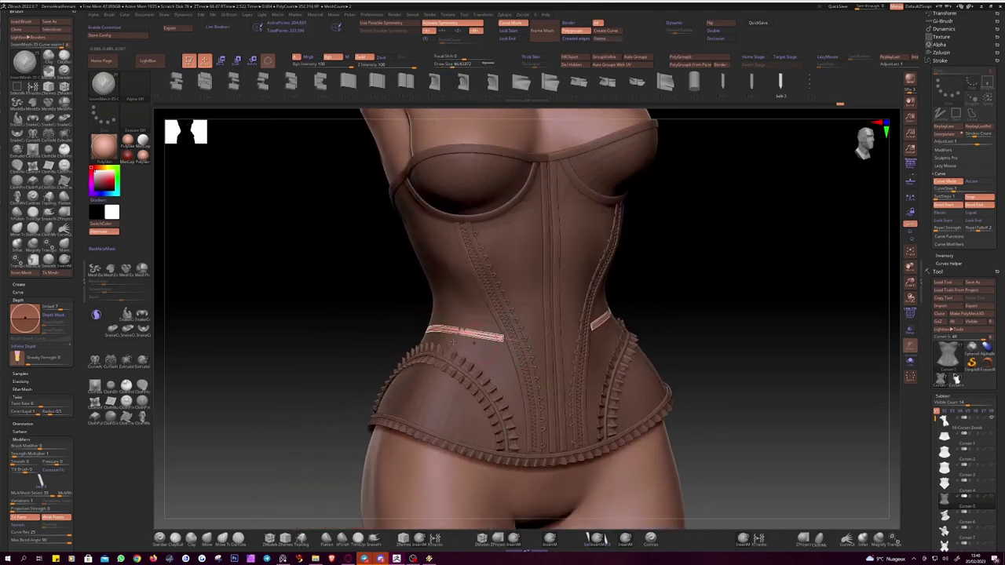
right_click(453, 343)
left_click_drag(452, 342, 526, 344)
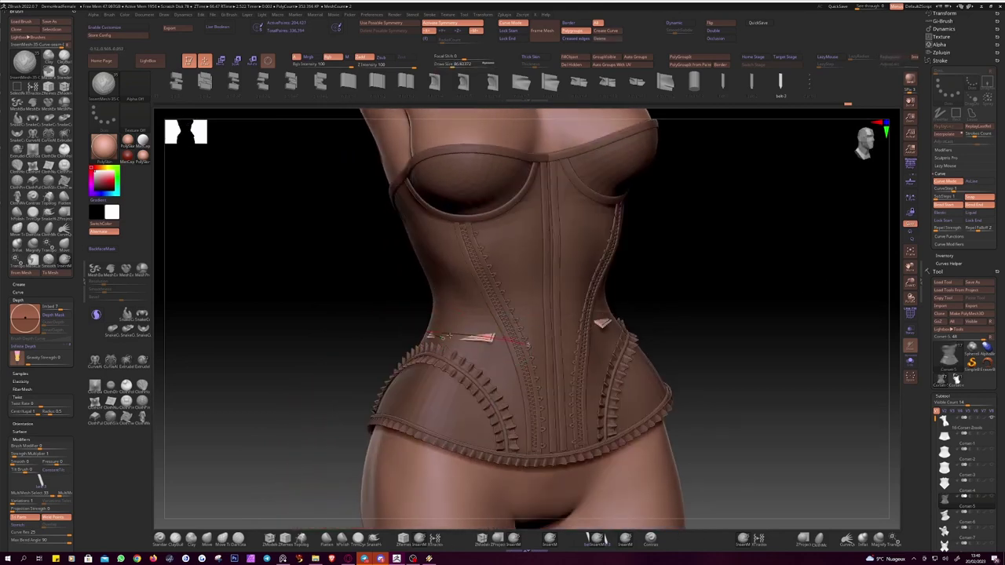
right_click_drag(471, 338, 451, 336)
right_click_drag(519, 343, 527, 345)
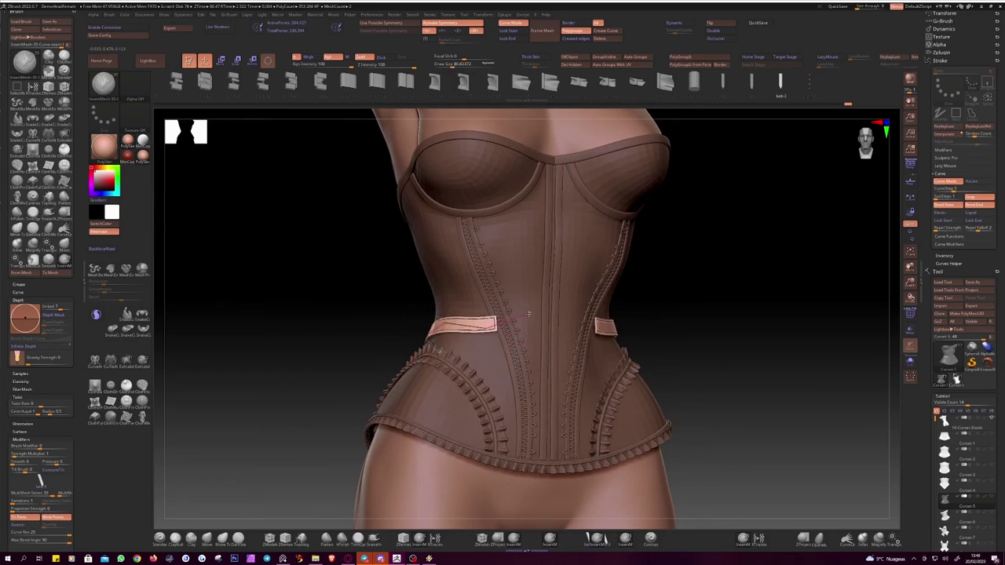
mouse_move(528, 346)
right_mouse_down()
mouse_move(459, 352)
mouse_move(539, 372)
right_mouse_up()
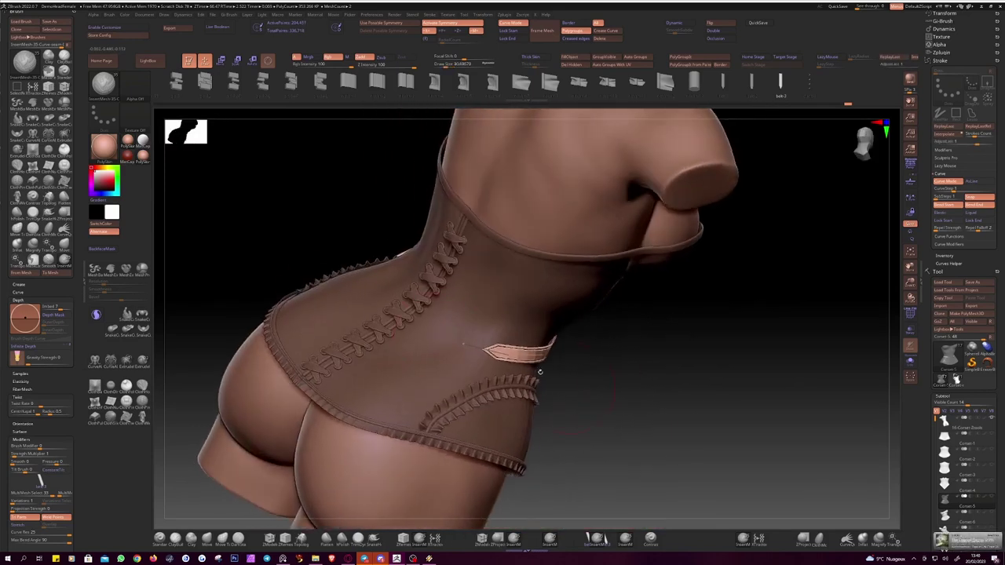
Step: Redraw the strap curve around the waist side and bend it toward the back lacing
left_click_drag(463, 346, 448, 337)
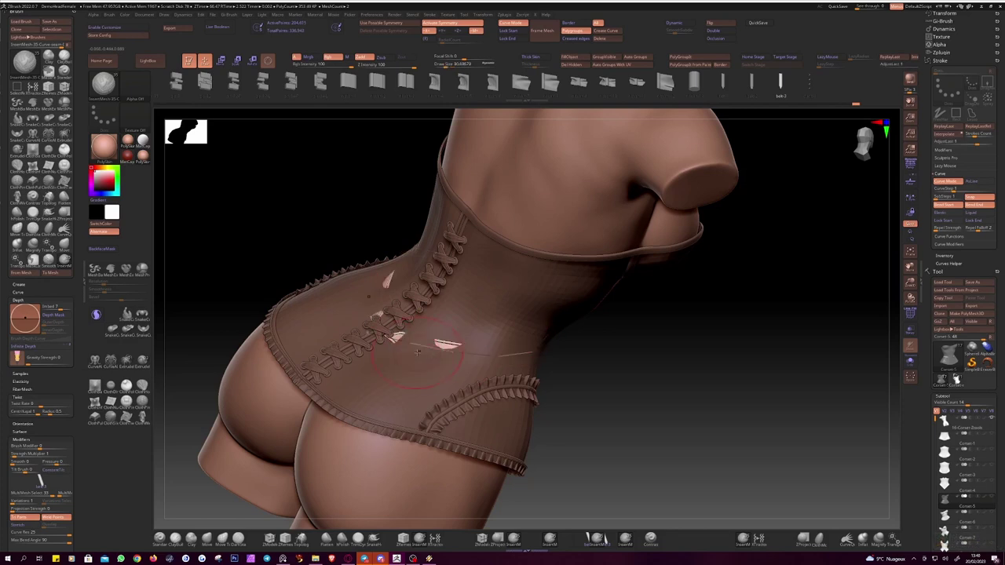
key("space")
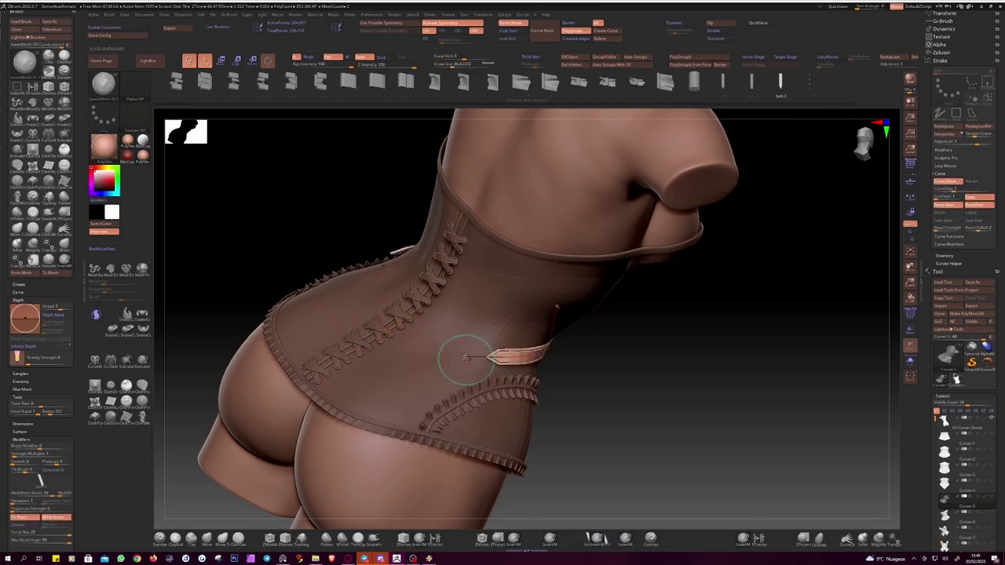
left_click_drag(417, 351, 459, 356)
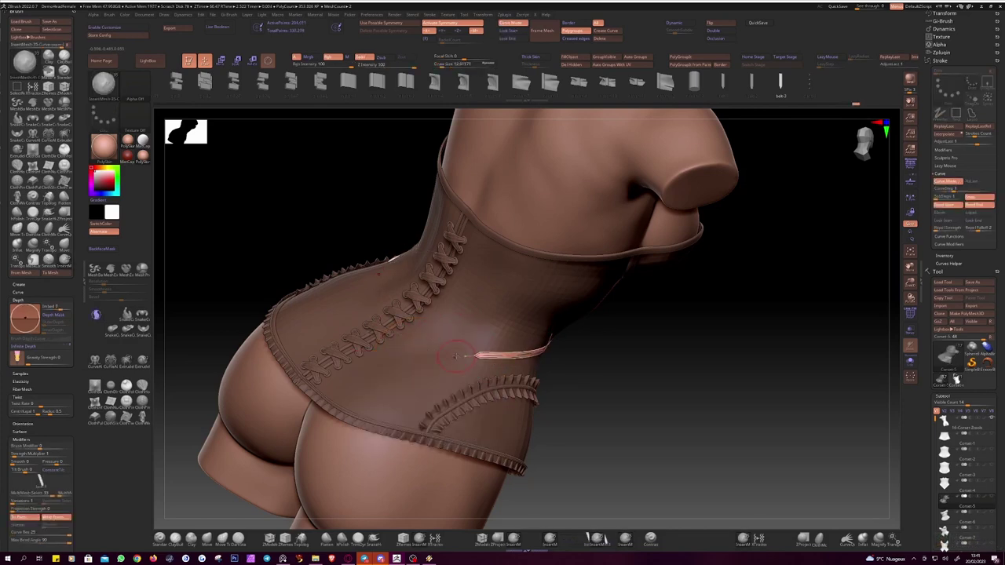
mouse_move(400, 348)
right_mouse_down()
mouse_move(631, 433)
mouse_move(507, 306)
mouse_move(426, 359)
right_mouse_up()
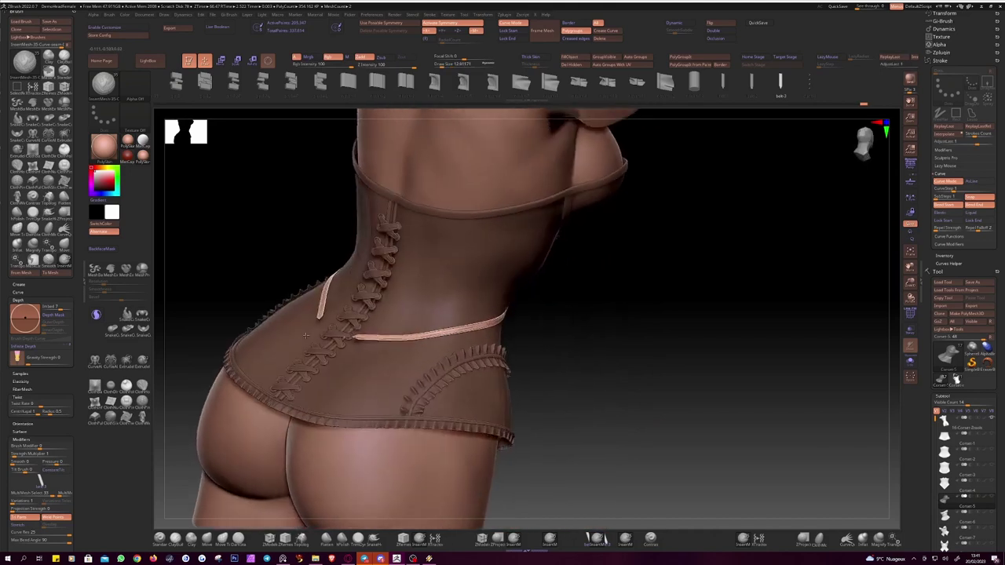
right_click_drag(506, 296, 519, 297)
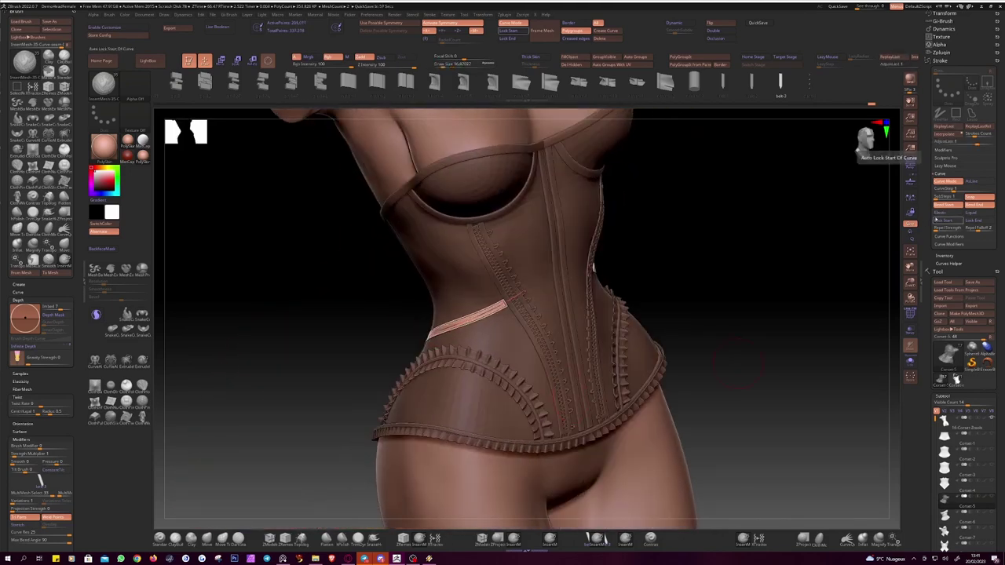
right_click_drag(593, 267, 517, 292)
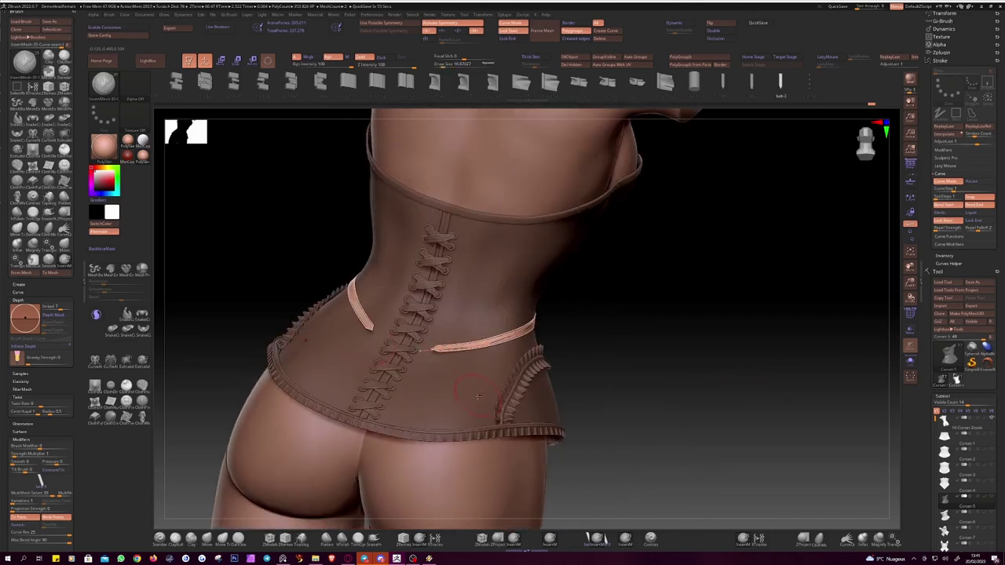
right_click_drag(478, 396, 420, 342)
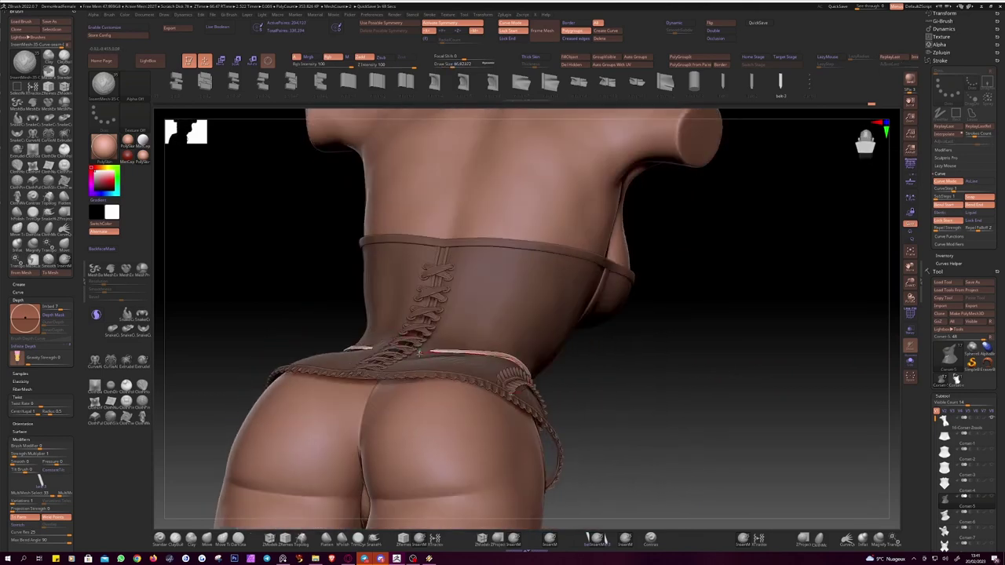
right_click_drag(645, 433, 192, 542)
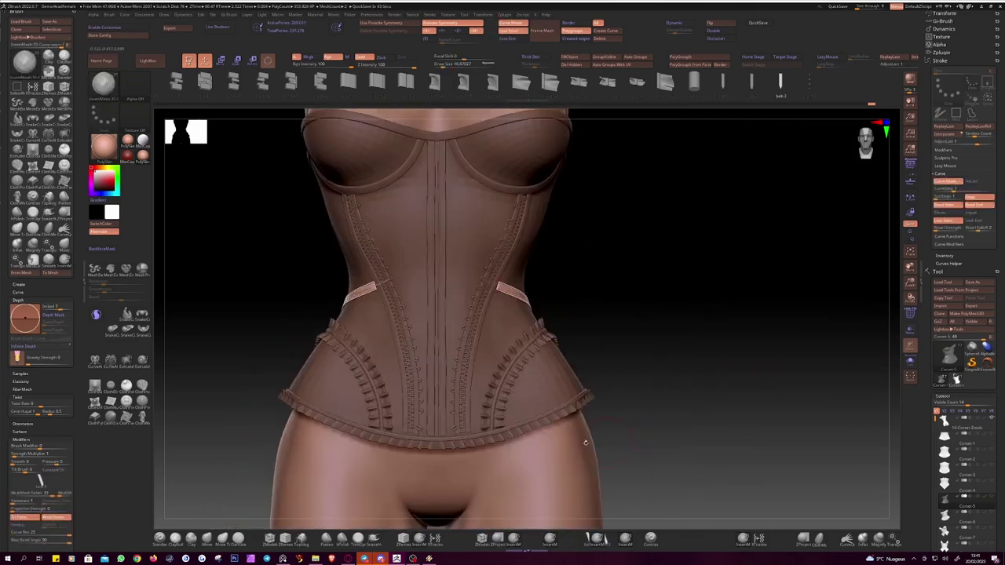
mouse_move(264, 281)
right_mouse_down()
mouse_move(271, 298)
mouse_move(662, 330)
mouse_move(361, 261)
right_mouse_up()
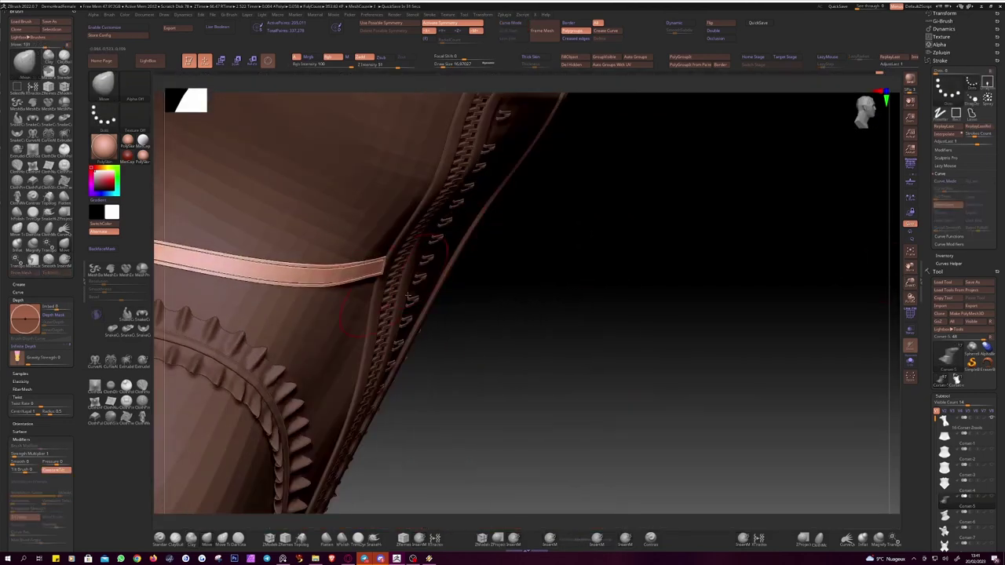
Step: Orbit around the corset to inspect the waist straps and lacing up close
right_click_drag(408, 295, 393, 273)
right_click_drag(285, 250, 377, 252)
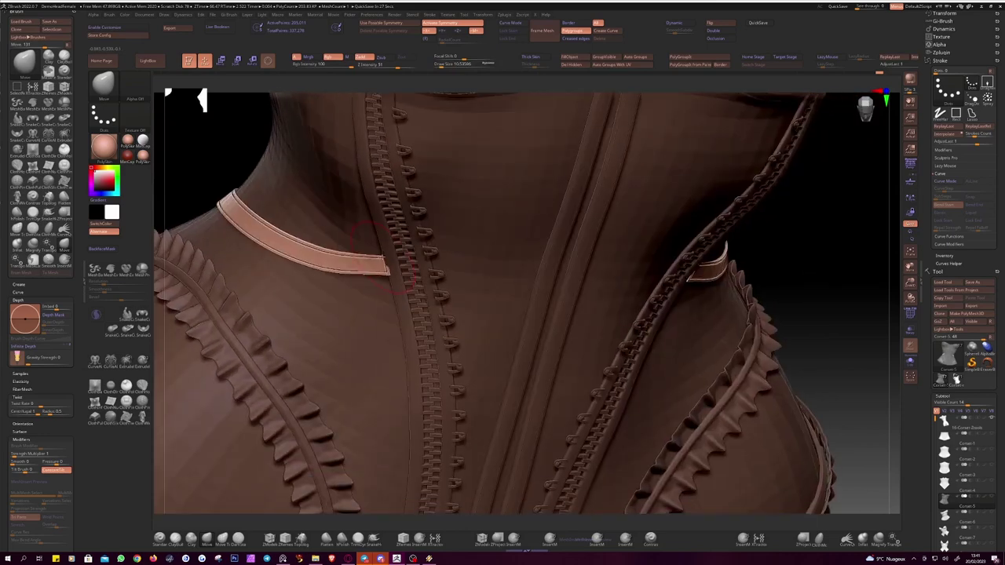
mouse_move(215, 168)
right_mouse_down()
mouse_move(271, 240)
mouse_move(383, 271)
mouse_move(471, 227)
right_mouse_up()
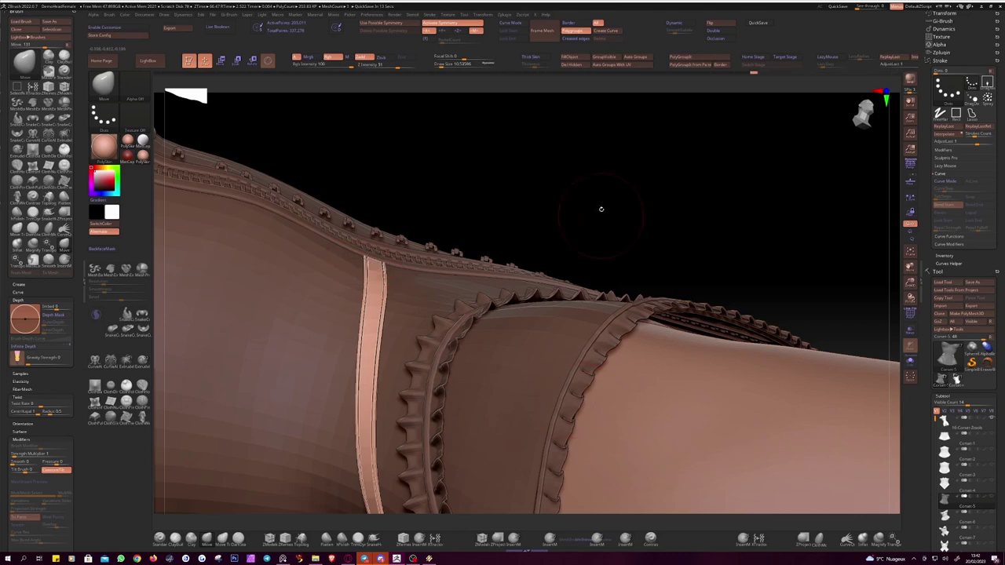
mouse_move(600, 208)
right_mouse_down()
mouse_move(706, 285)
mouse_move(725, 259)
mouse_move(706, 267)
mouse_move(706, 424)
right_mouse_up()
mouse_move(547, 185)
right_mouse_down()
mouse_move(782, 335)
mouse_move(848, 281)
mouse_move(845, 290)
mouse_move(911, 286)
right_mouse_up()
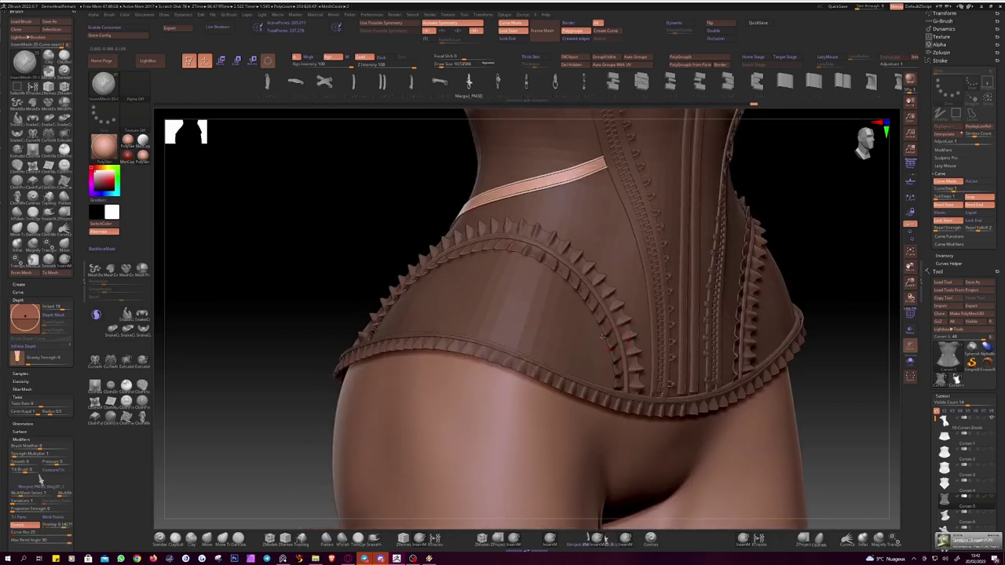
Step: Lay a star-link chain across the hip panel and enlarge its links via Draw Size
left_click_drag(605, 336, 754, 314)
left_click_drag(832, 409, 770, 392)
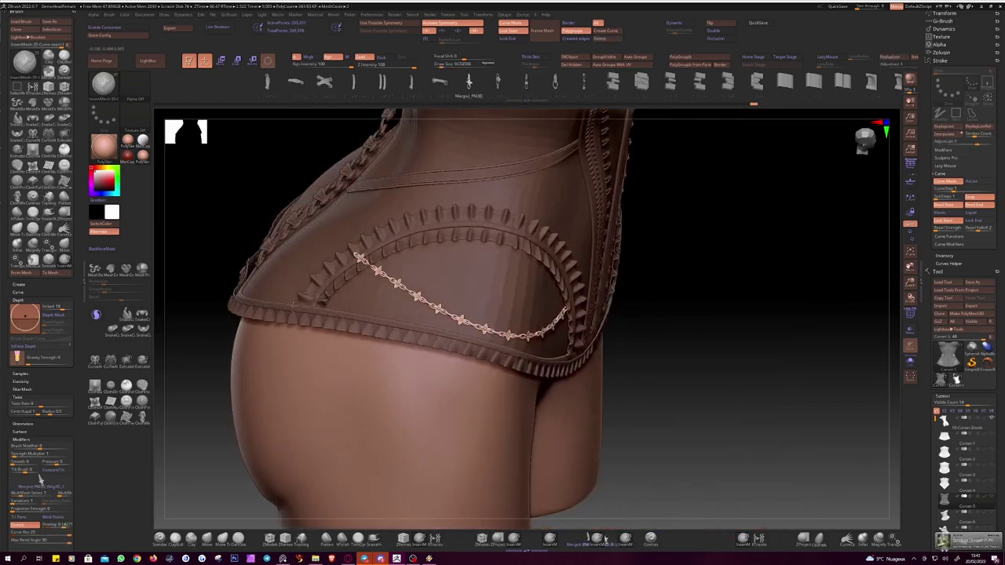
left_click(368, 258)
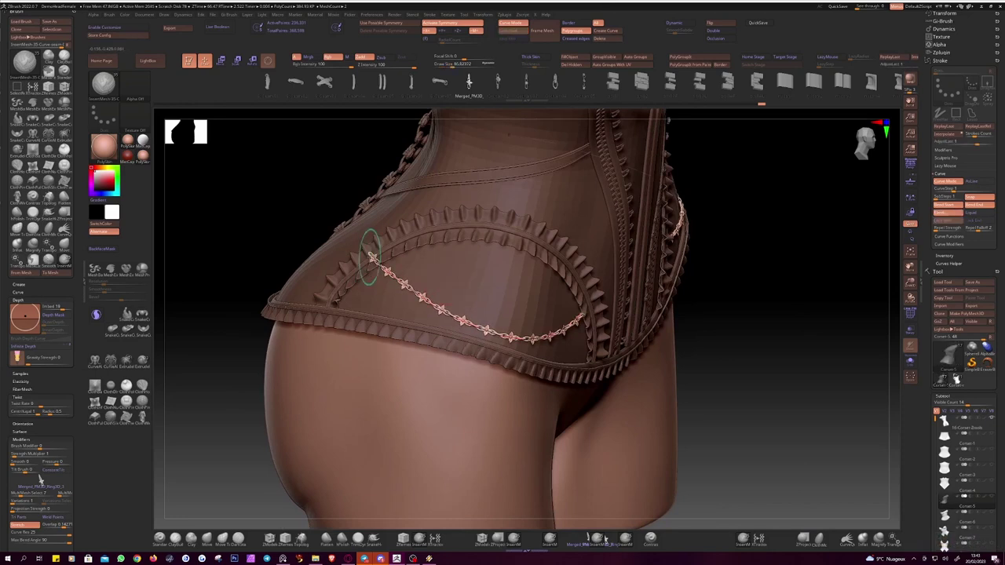
key("space")
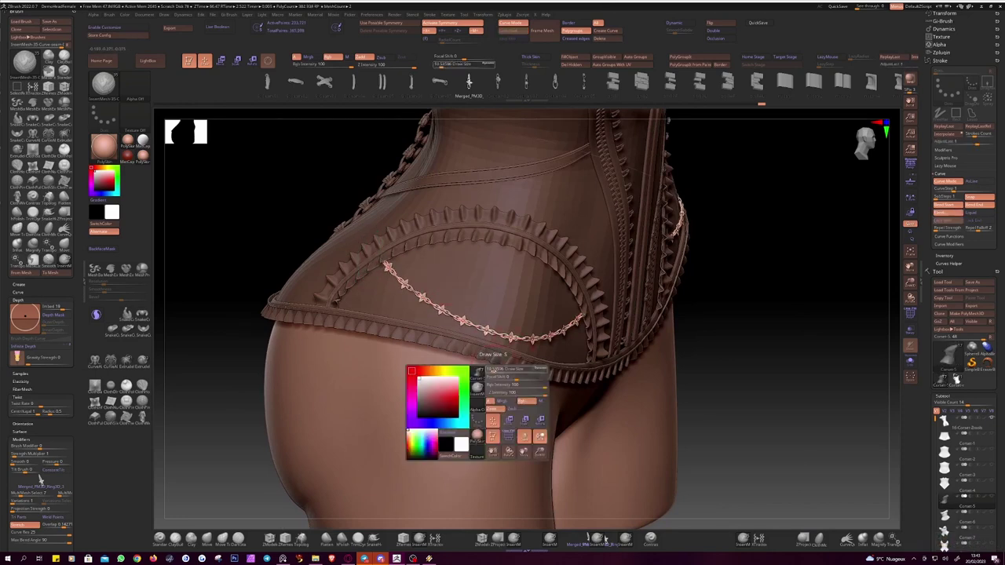
mouse_move(486, 370)
left_mouse_down()
mouse_move(629, 354)
mouse_move(337, 249)
left_mouse_up()
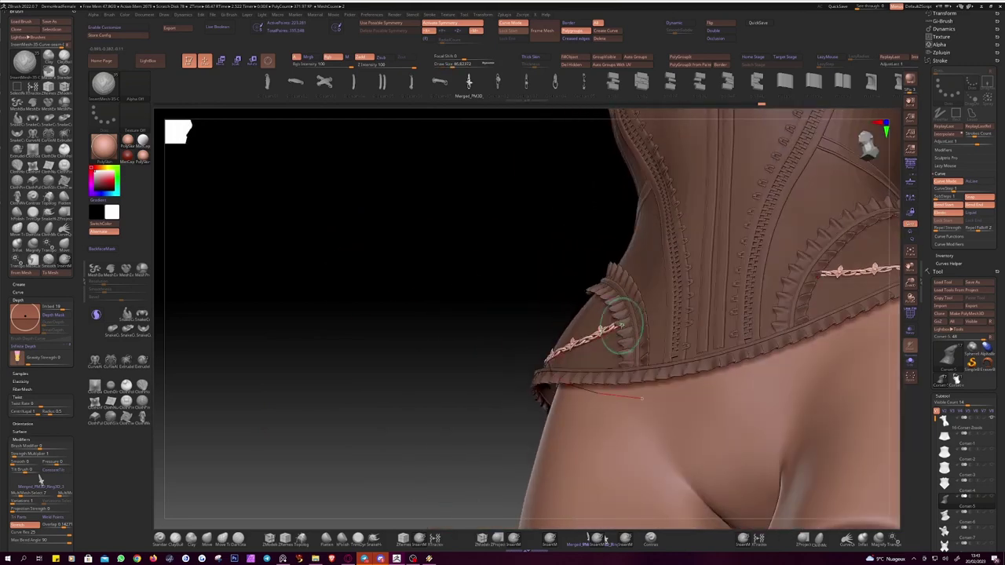
Step: Add a second plain-link chain on the hip panel and check it from side and front
mouse_move(642, 398)
left_mouse_down()
mouse_move(424, 349)
mouse_move(780, 396)
left_mouse_up()
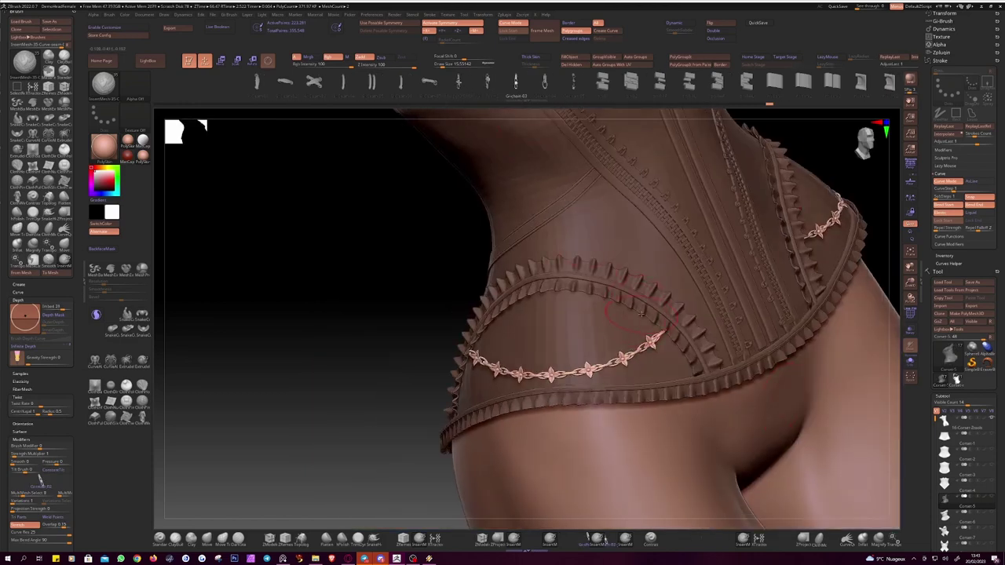
left_click_drag(527, 350, 482, 340)
left_click_drag(375, 294, 502, 298)
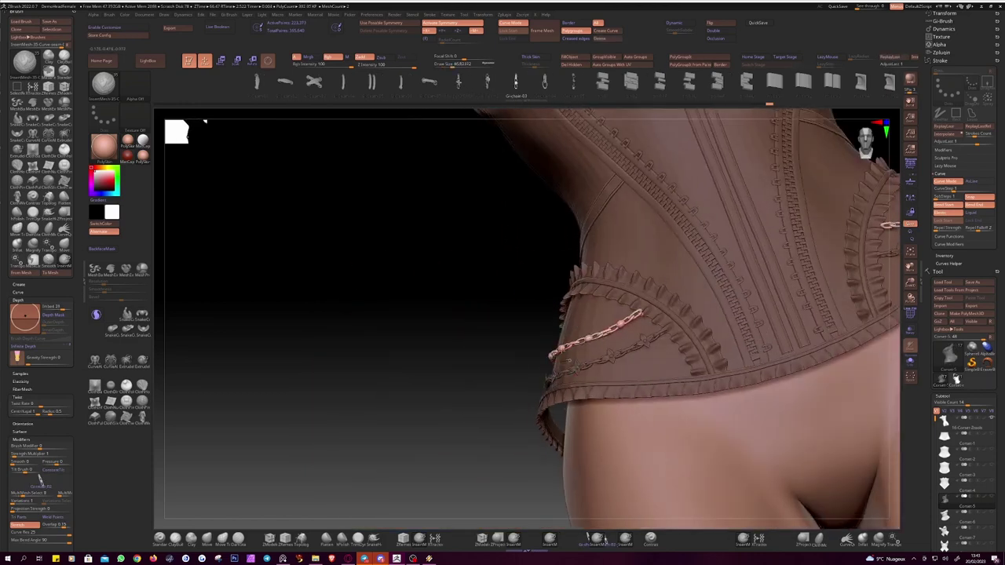
left_click_drag(353, 314, 471, 314)
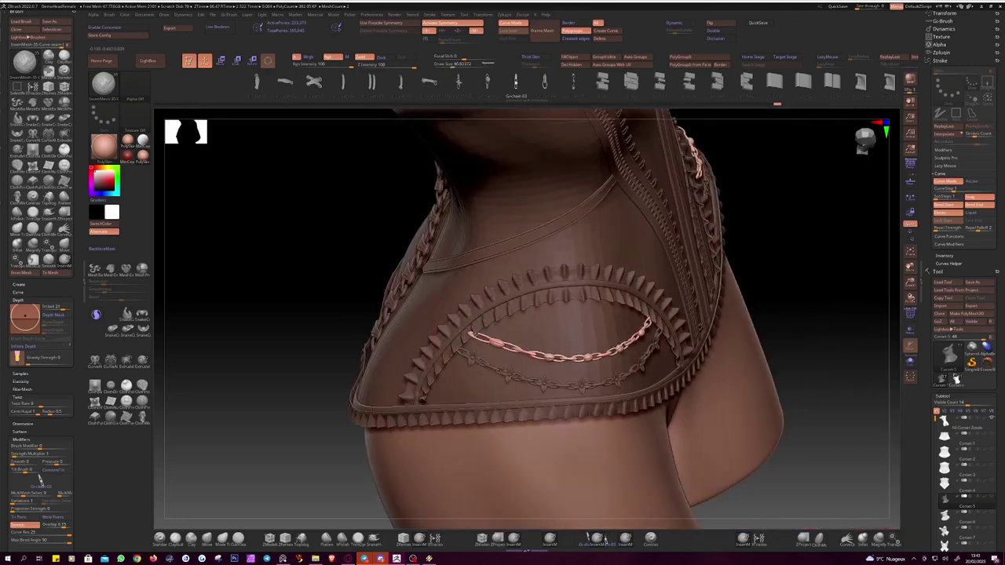
left_click_drag(274, 314, 508, 326)
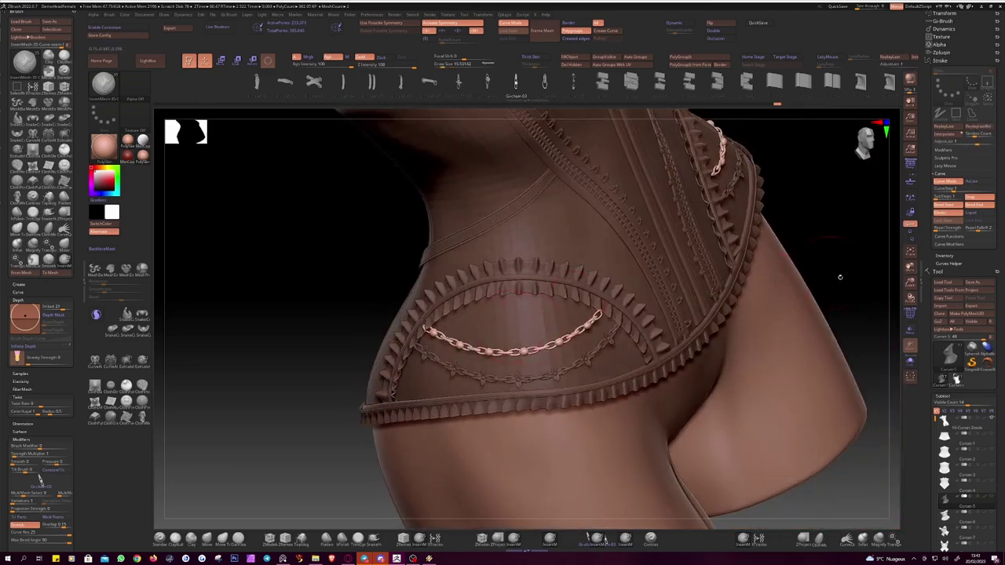
mouse_move(840, 277)
left_mouse_down()
mouse_move(741, 353)
mouse_move(691, 338)
left_mouse_up()
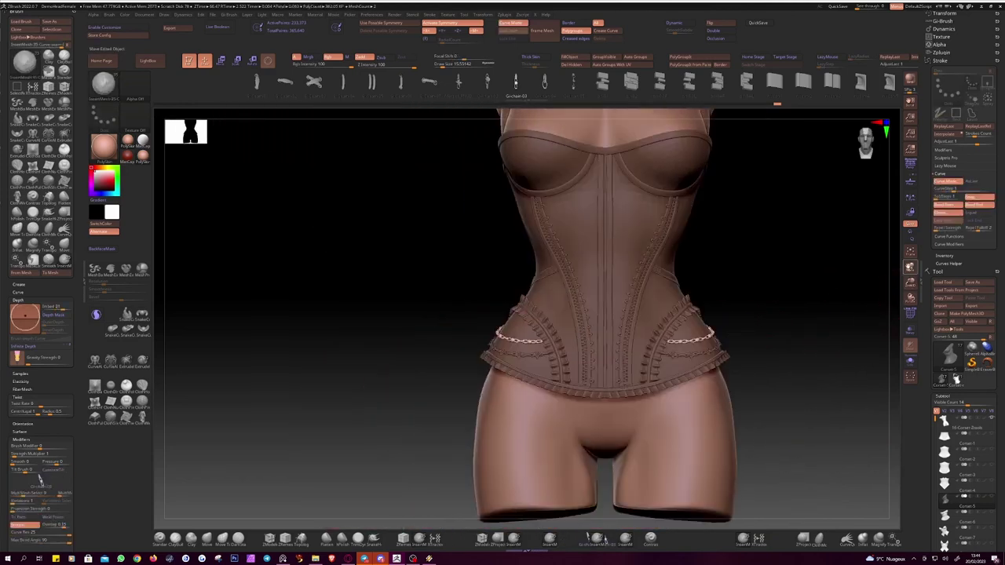
scroll(575, 317, "up", 2)
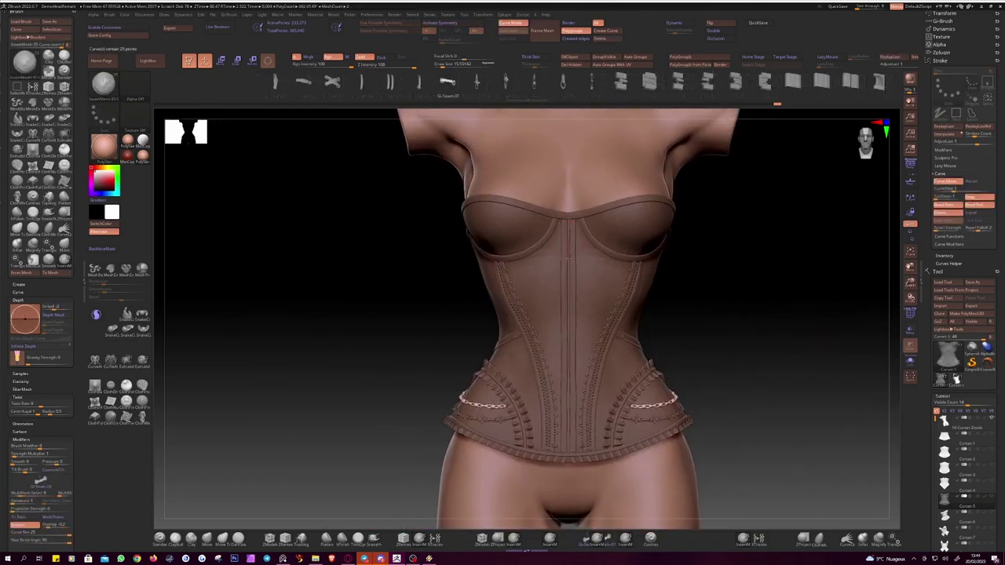
Step: Insert thin, dense ring lacing down the front centre seam and raise its top end
left_click(568, 455)
key("space")
key("space")
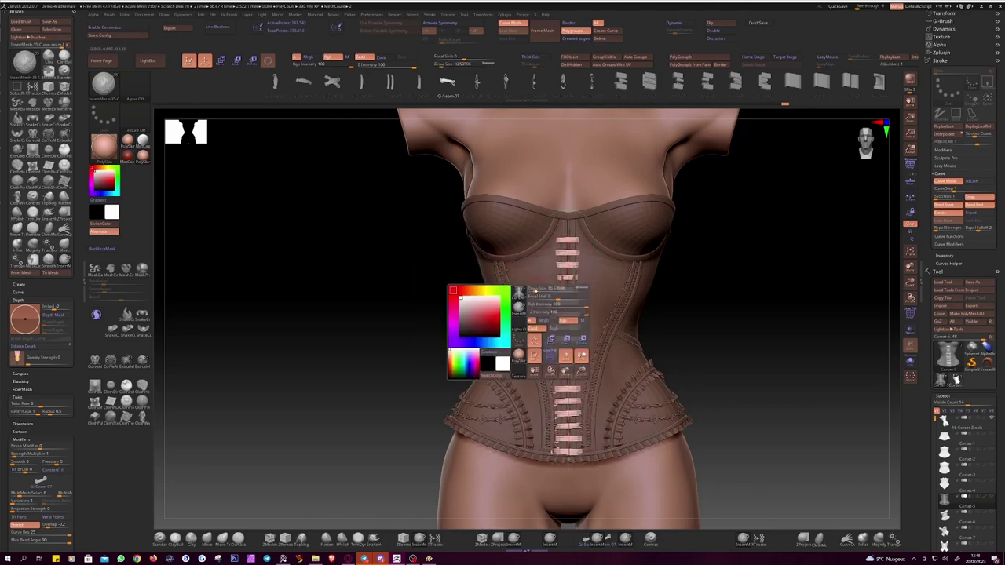
left_click_drag(536, 292, 522, 292)
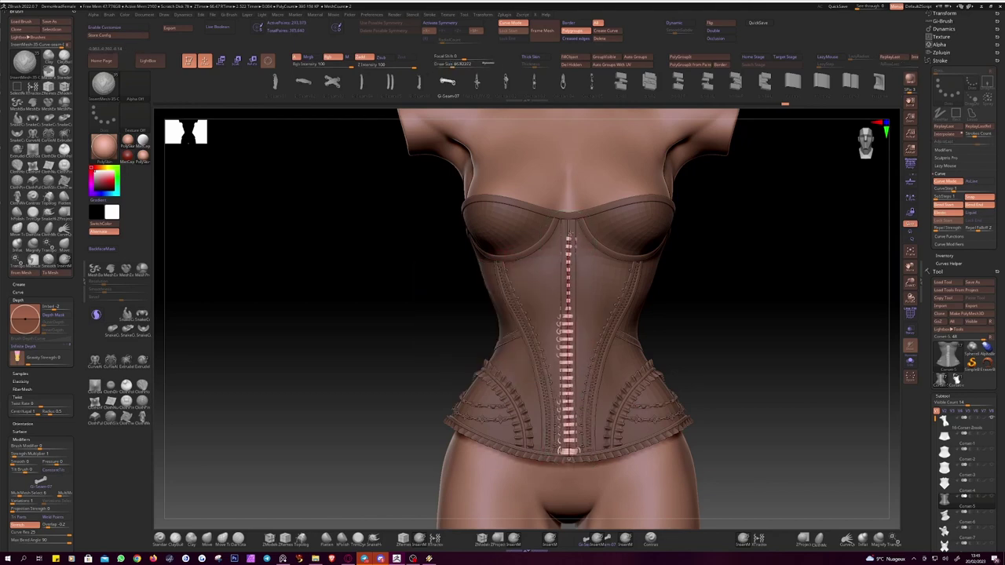
left_click_drag(581, 232, 569, 223)
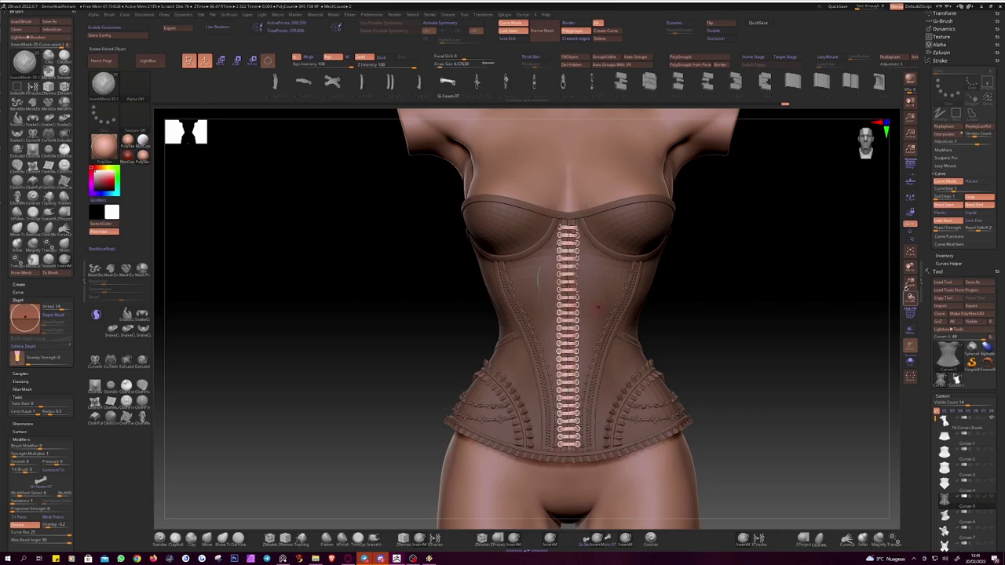
scroll(567, 227, "up", 3)
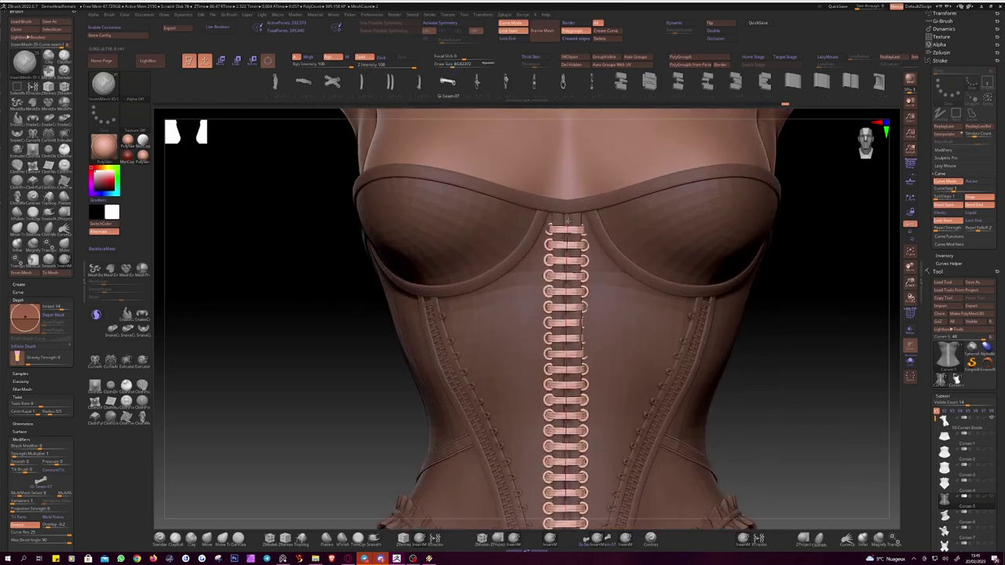
Step: Adjust the bottom end of the front lacing curve from a low oblique view
left_click_drag(344, 293, 503, 313)
left_click_drag(584, 319, 476, 336)
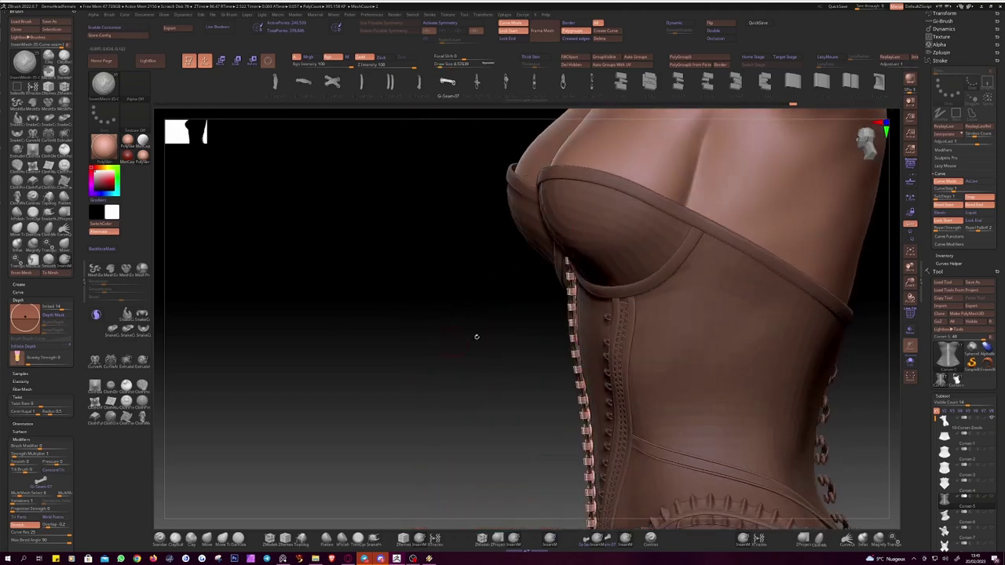
left_click_drag(581, 369, 472, 369)
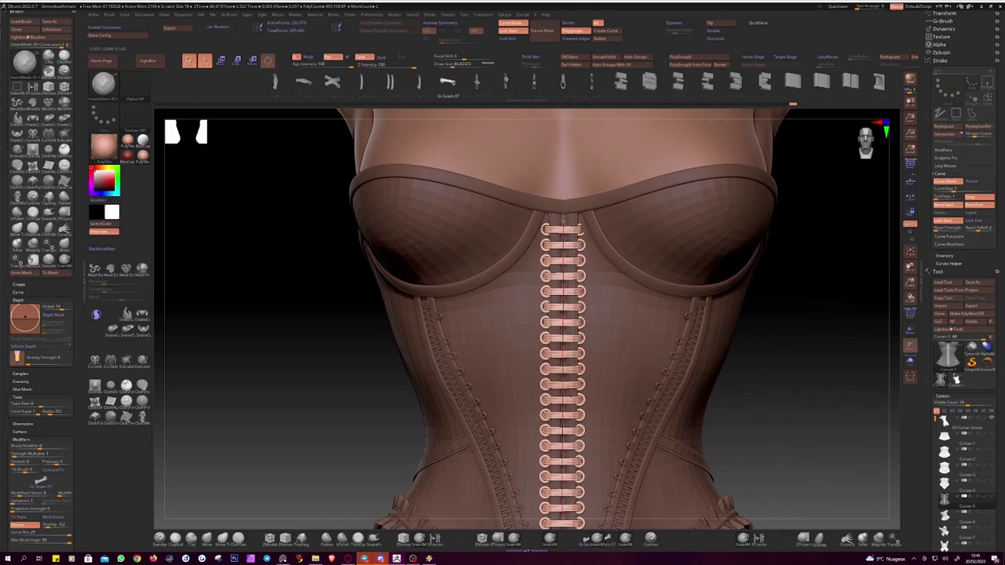
key("space")
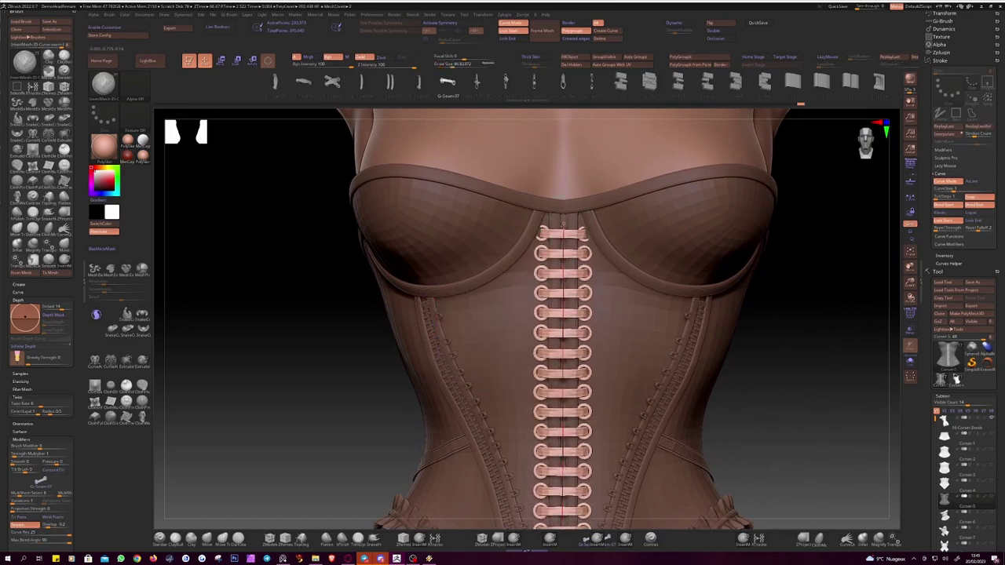
mouse_move(332, 327)
left_mouse_down()
mouse_move(311, 302)
mouse_move(438, 270)
left_mouse_up()
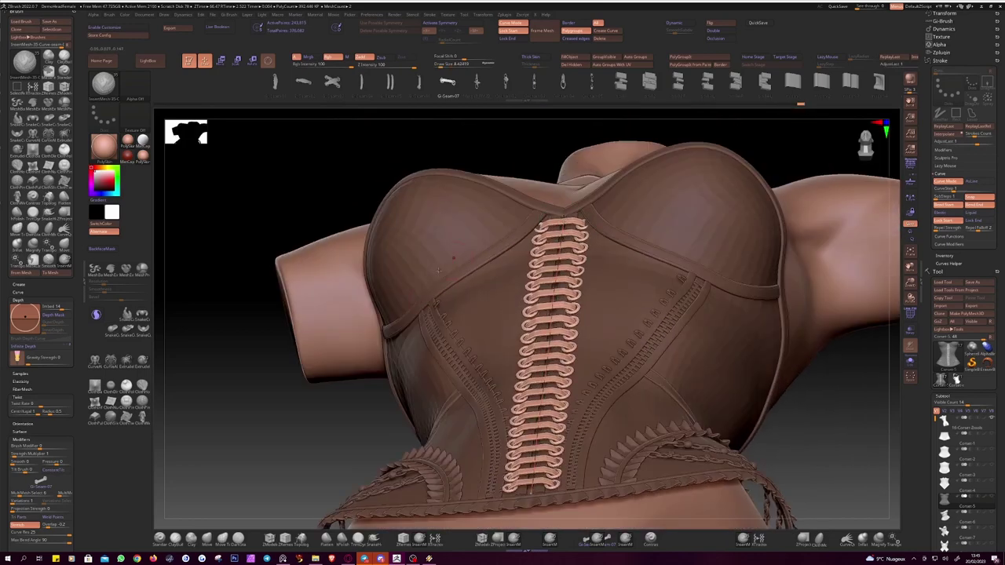
left_click_drag(530, 491, 531, 494)
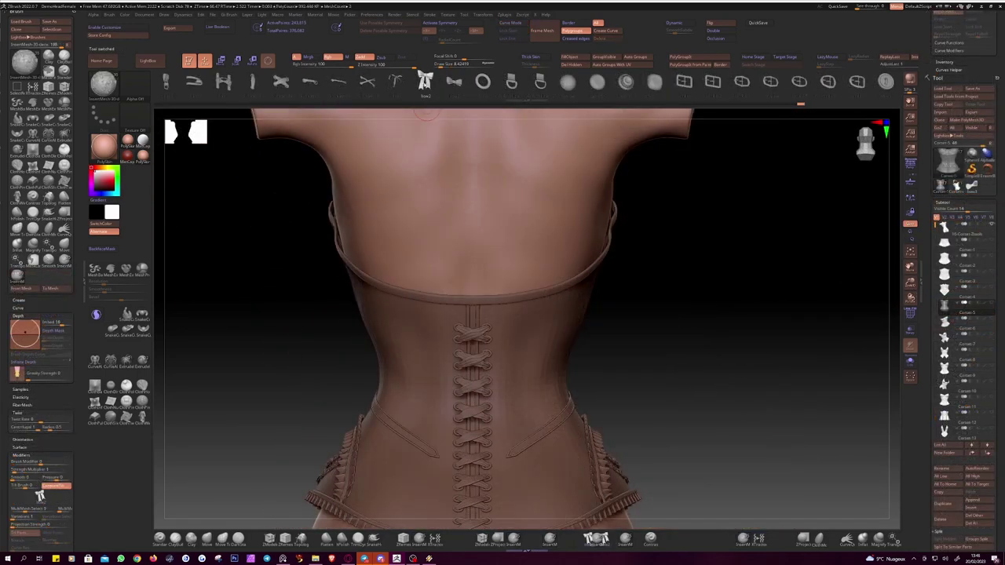
Step: Enlarge the bow at the top of the back lacing with the Gizmo
left_click_drag(471, 308, 339, 182)
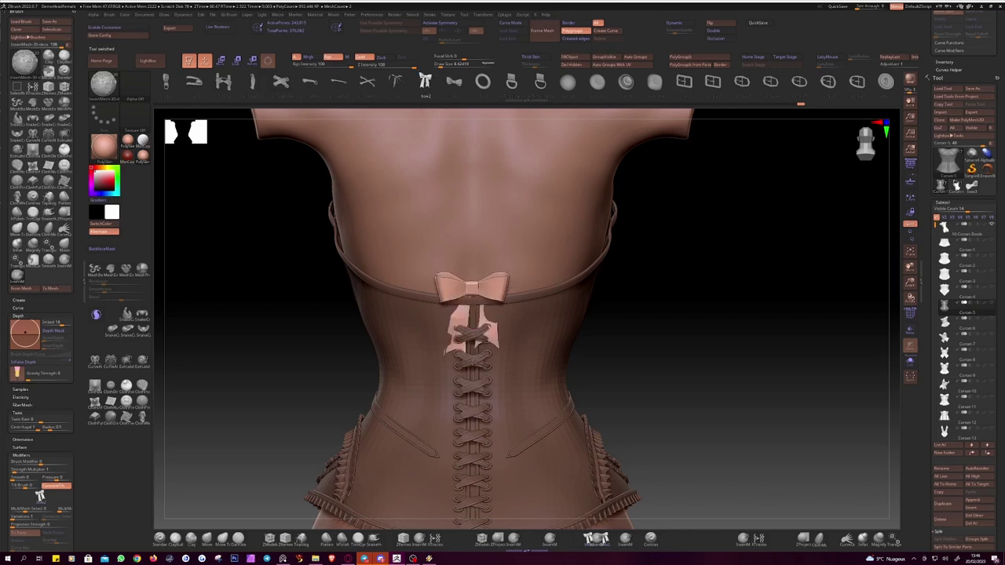
key("w")
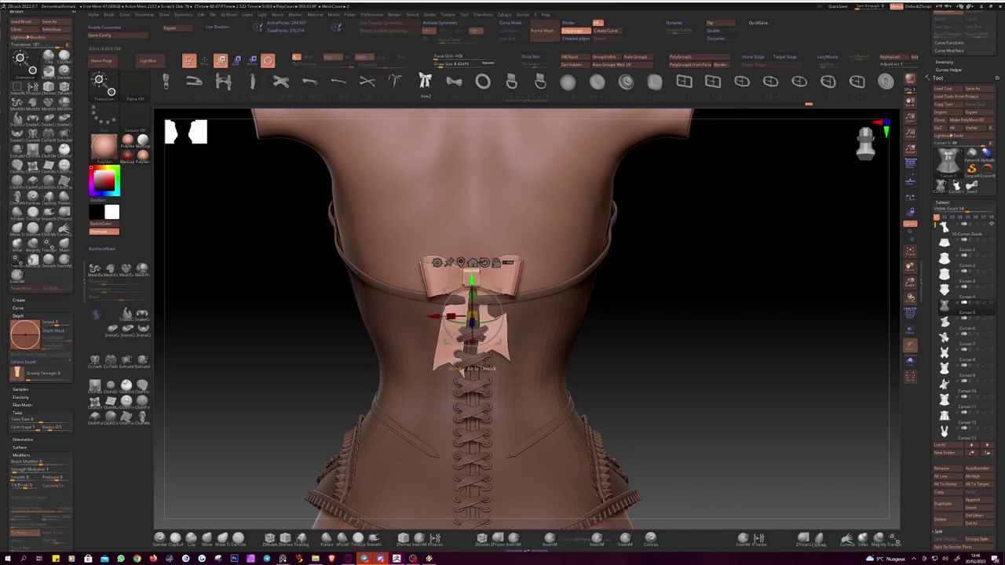
mouse_move(338, 182)
left_mouse_down()
mouse_move(471, 350)
mouse_move(446, 402)
mouse_move(267, 327)
left_mouse_up()
key("q")
Step: Add small D-rings on either side of the bow and review the back and front
left_click_drag(348, 303, 355, 303)
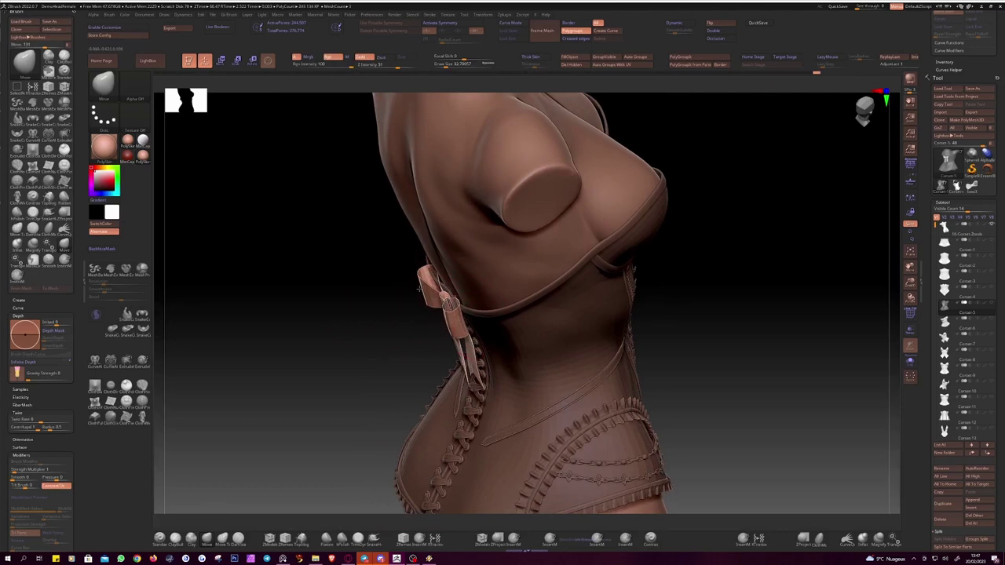
mouse_move(448, 303)
left_mouse_down()
mouse_move(376, 346)
mouse_move(424, 346)
left_mouse_up()
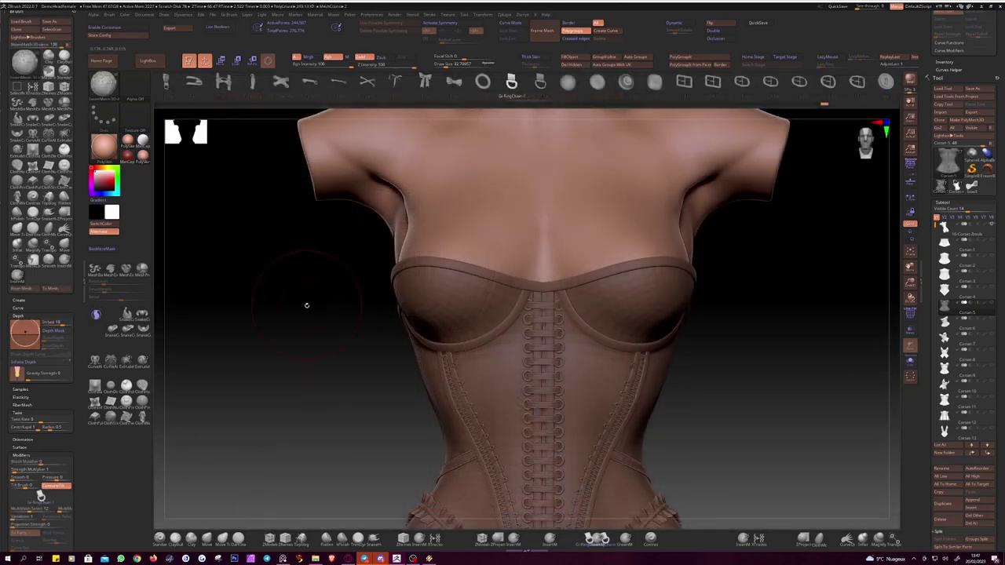
left_click_drag(317, 302, 392, 347)
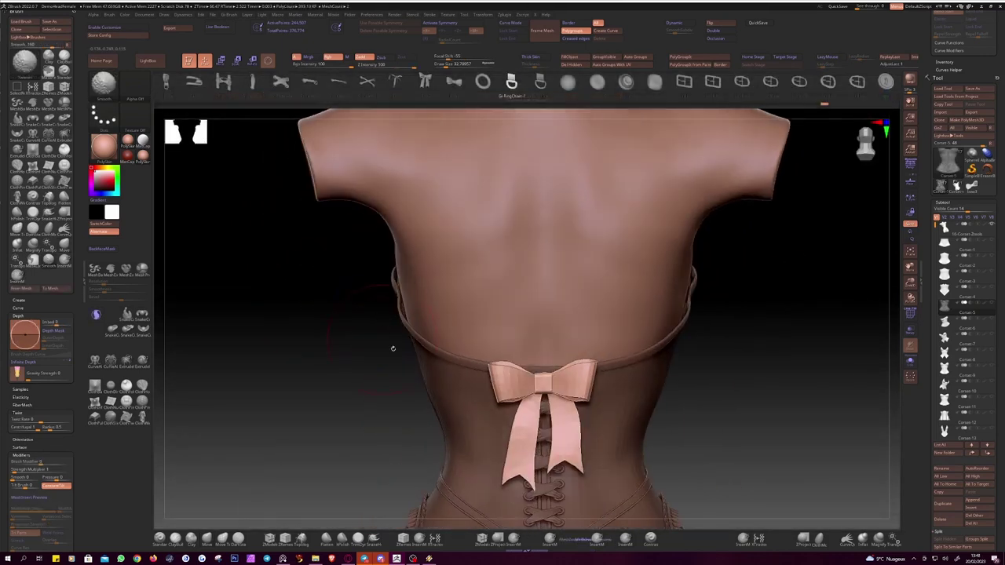
key("shift")
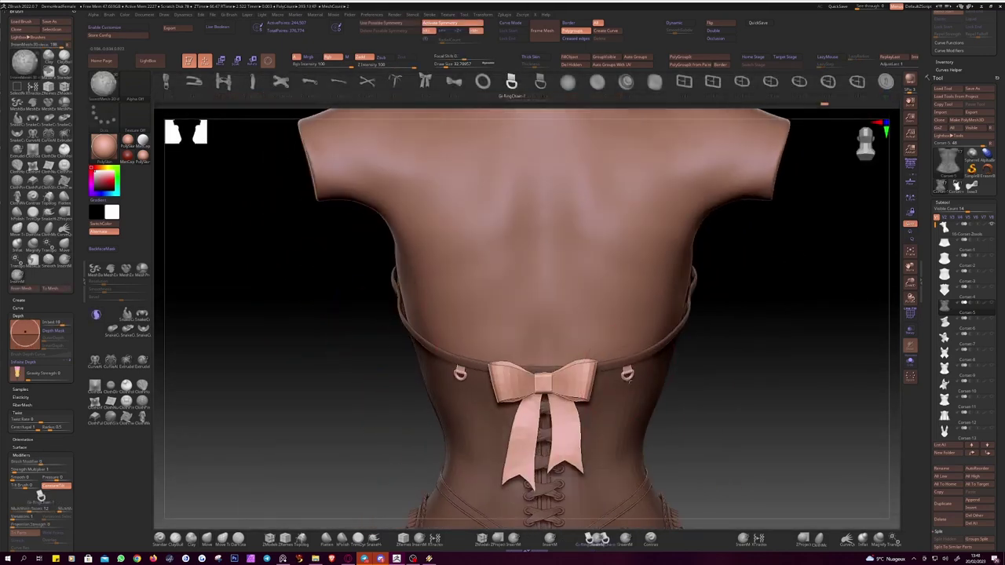
left_click_drag(673, 410, 720, 423)
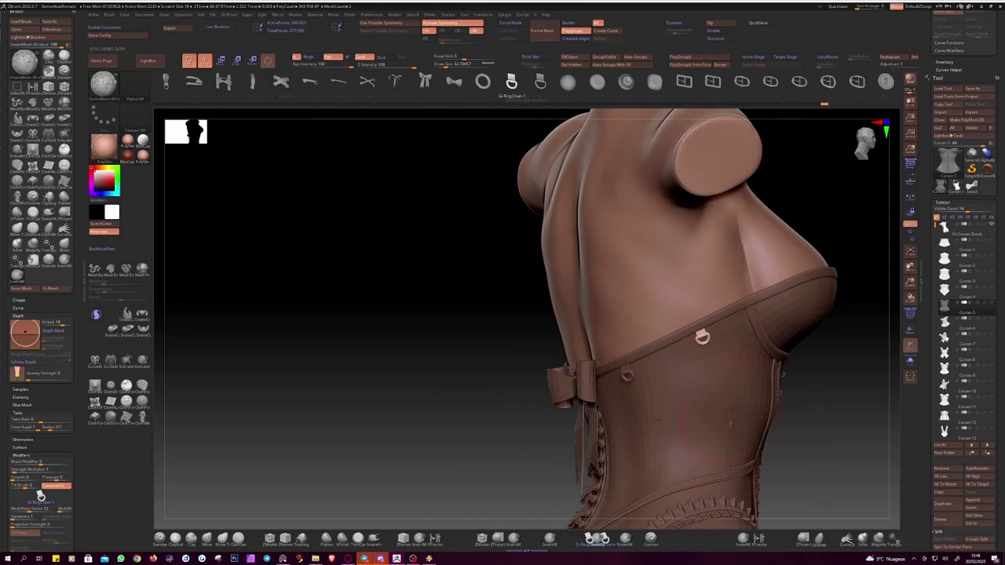
left_click_drag(442, 327, 415, 321)
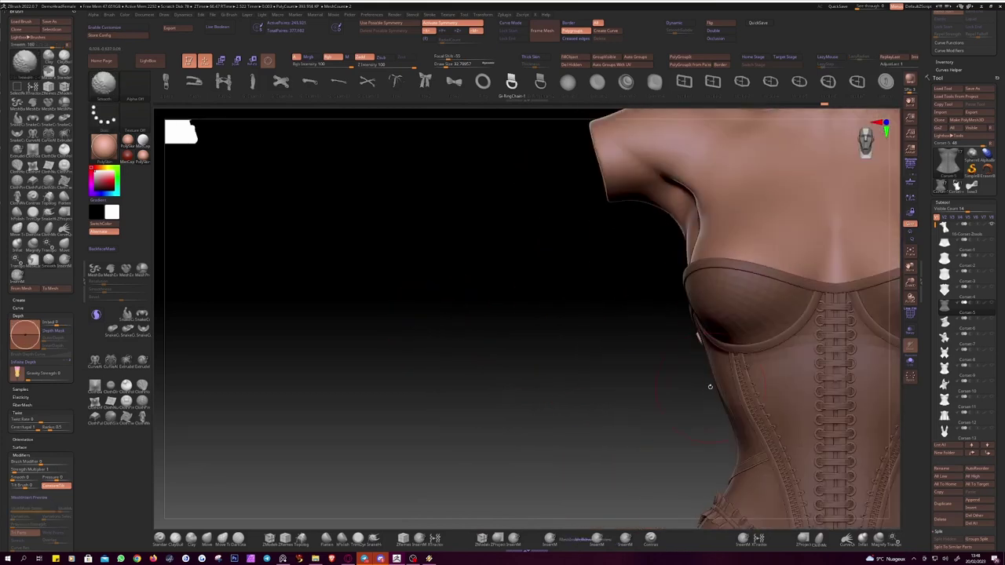
left_click_drag(709, 384, 754, 263, "shift")
scroll(721, 198, "up", 2)
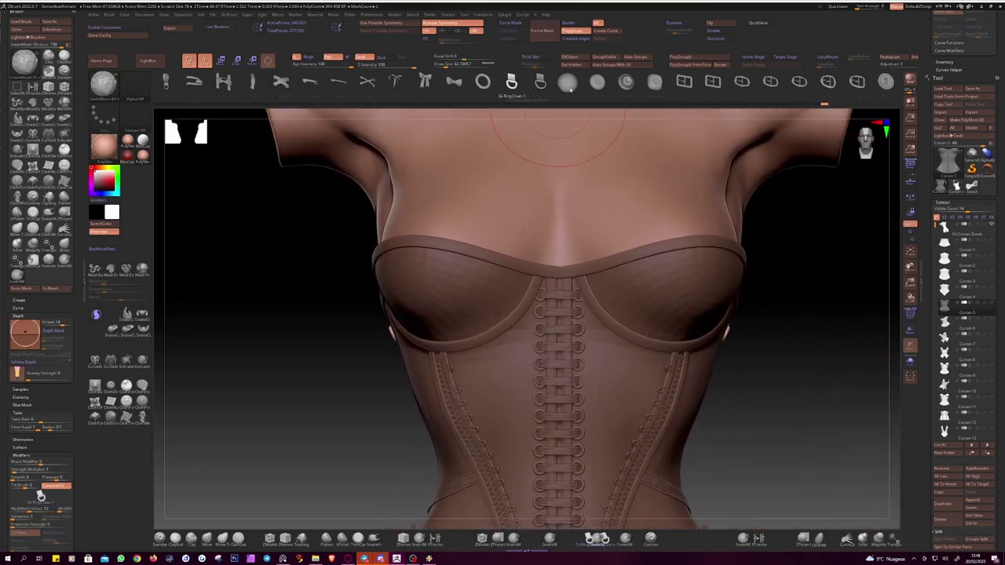
Step: Place mirrored round studs along both cup edges, undoing a misplaced one, and orbit to check
key("space")
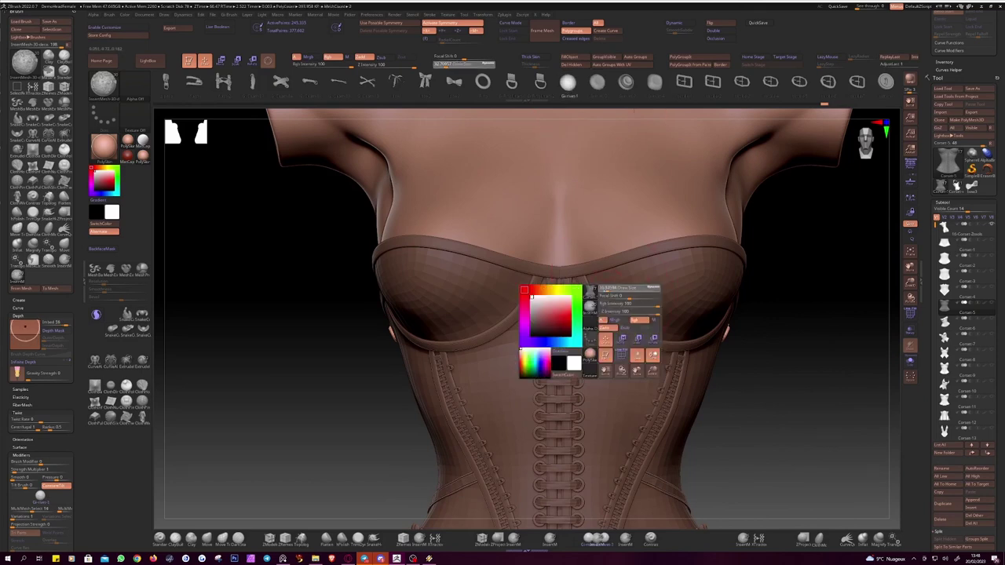
left_click_drag(341, 295, 312, 331)
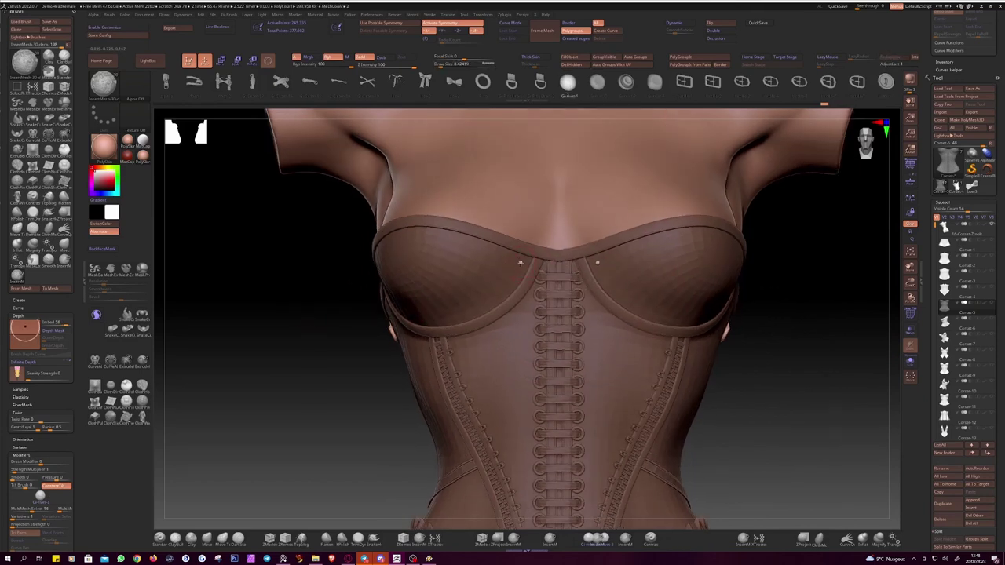
left_click(501, 253)
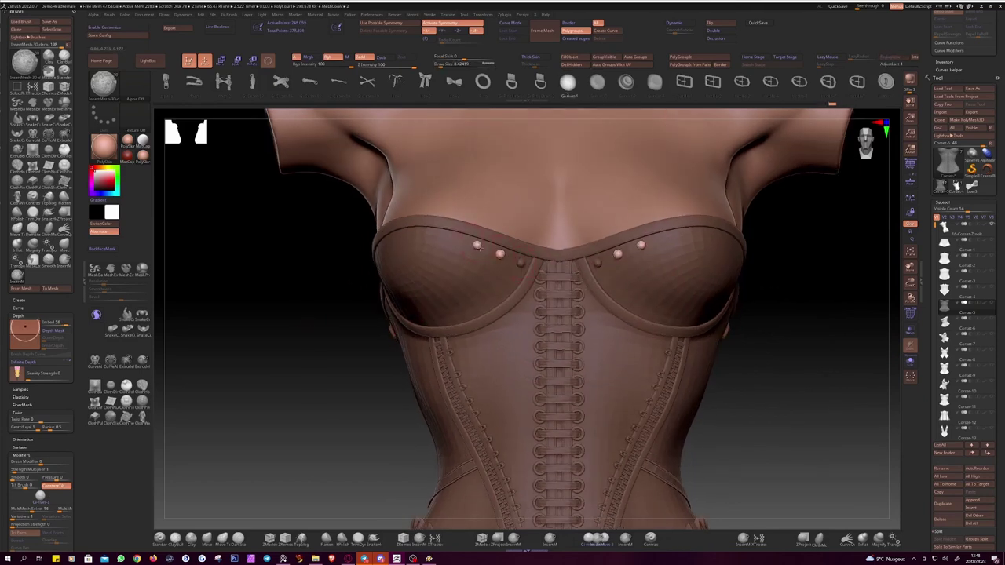
left_click(456, 239)
left_click_drag(329, 291, 429, 236)
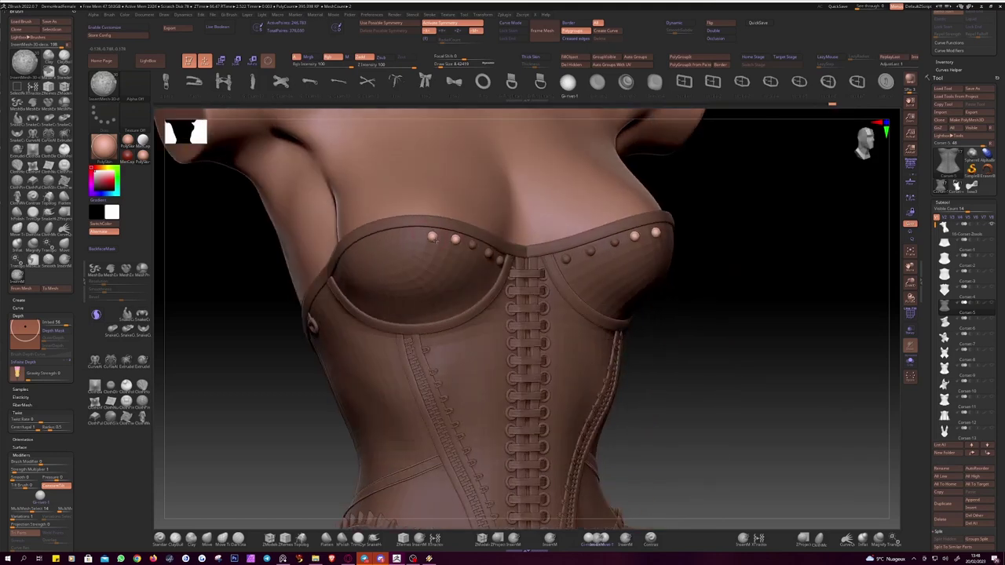
key("ctrl+z")
left_click_drag(378, 236, 387, 237)
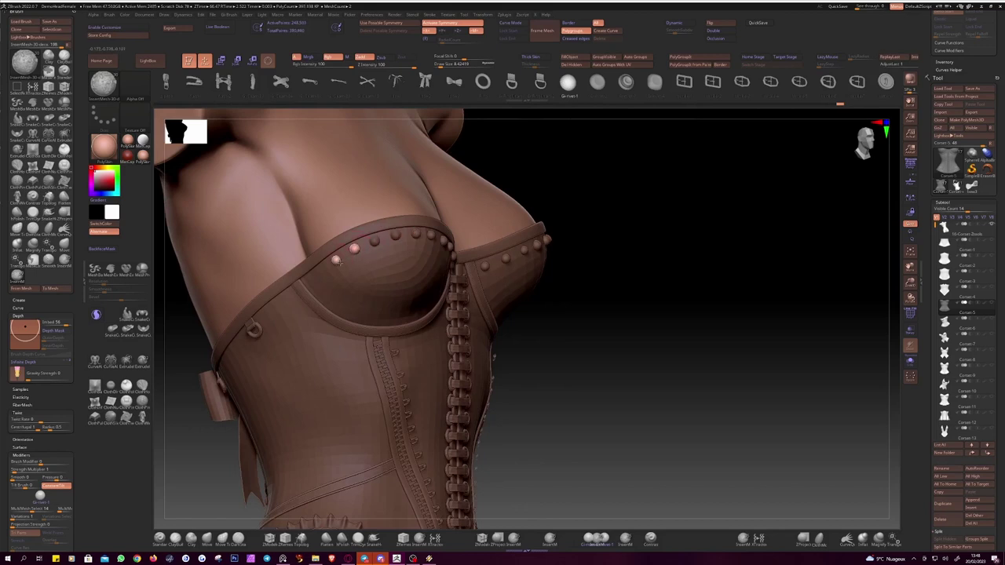
left_click_drag(340, 262, 479, 308)
mouse_move(528, 391)
left_mouse_down("shift")
mouse_move(528, 441)
mouse_move(628, 346)
mouse_move(759, 254)
mouse_move(823, 254)
mouse_move(781, 307)
mouse_move(577, 349)
left_mouse_up("shift")
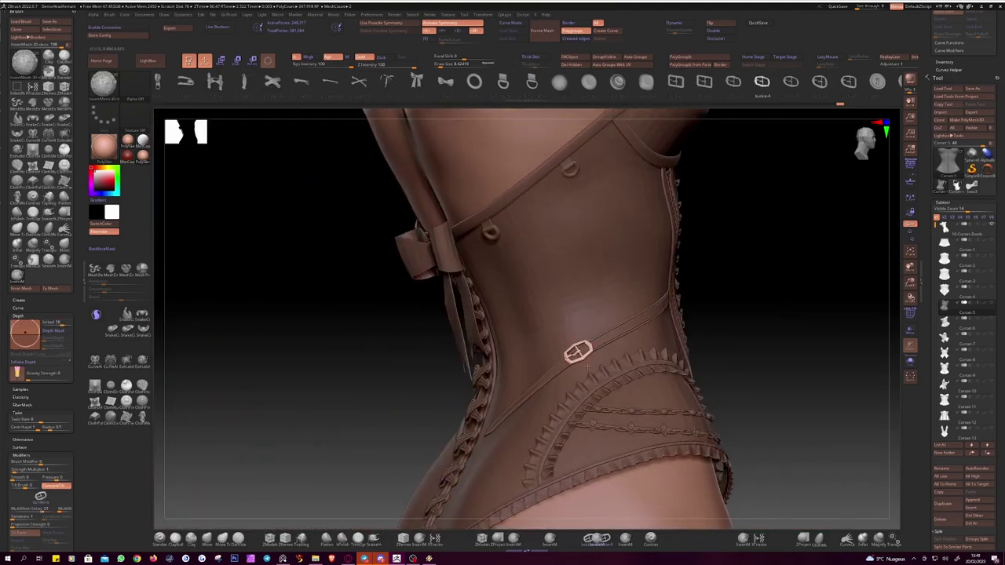
Step: Nudge the back strap buckle slightly along the strap with the Move gizmo, then zoom out
right_click_drag(586, 366, 550, 314, "ctrl")
key("w")
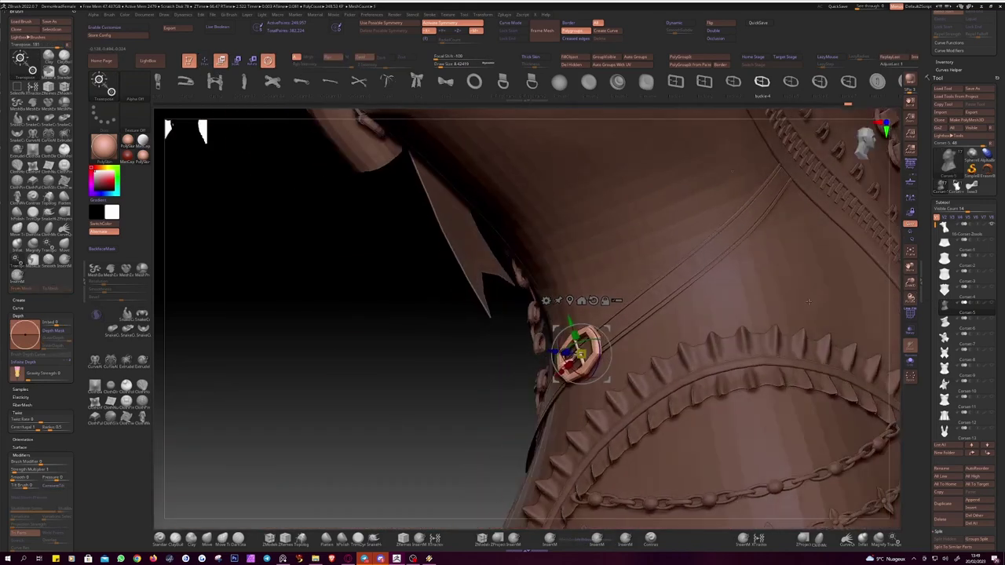
mouse_move(511, 278)
right_mouse_down()
mouse_move(497, 400)
mouse_move(509, 431)
right_mouse_up()
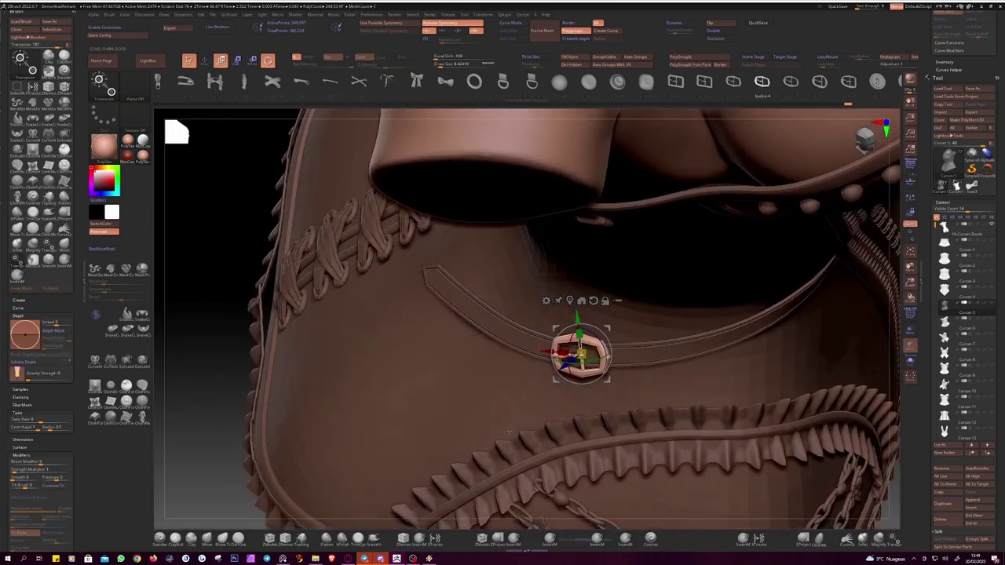
left_click_drag(562, 351, 565, 351)
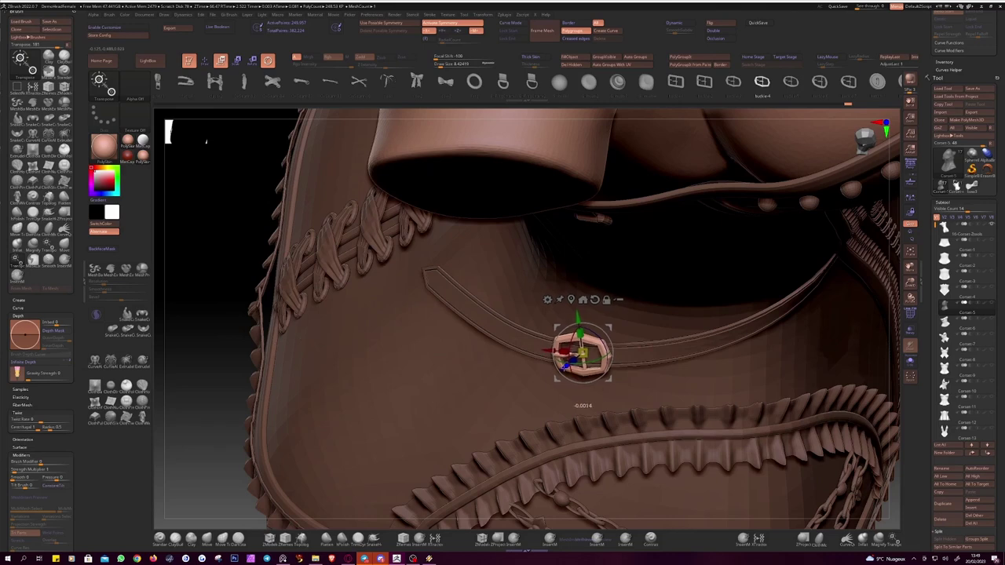
mouse_move(218, 352)
right_mouse_down()
mouse_move(471, 291)
mouse_move(542, 338)
mouse_move(600, 310)
right_mouse_up()
key("q")
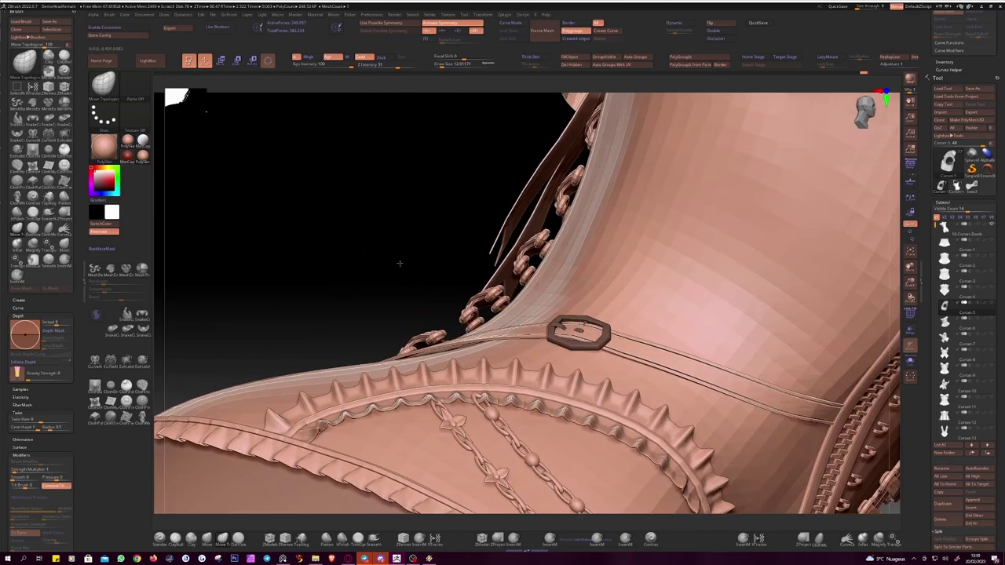
right_click_drag(399, 263, 585, 336)
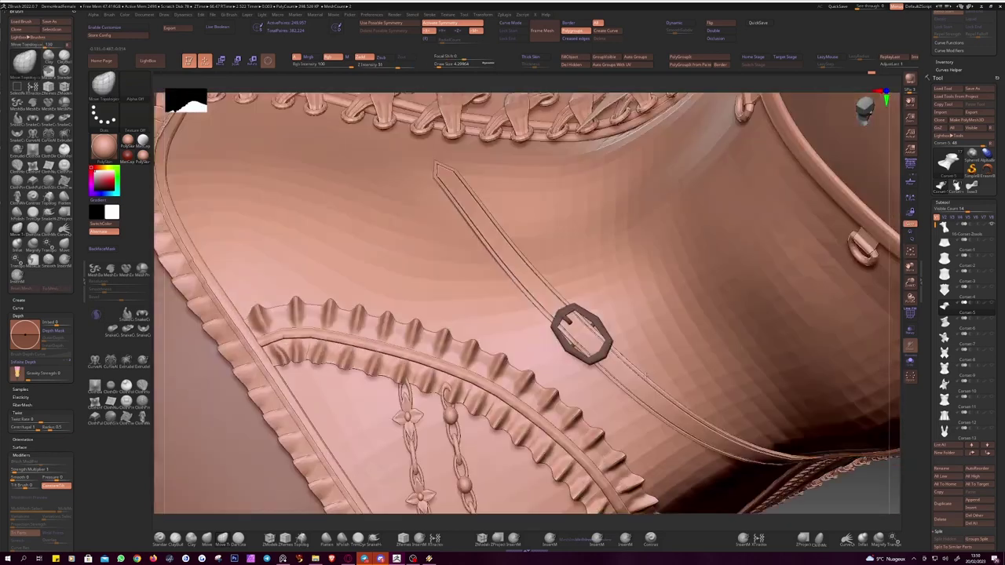
right_click_drag(429, 213, 482, 224)
mouse_move(896, 297)
right_mouse_down()
mouse_move(855, 393)
mouse_move(848, 281)
right_mouse_up()
Step: Frame the corset and make the front lacing strip the active subtool
key("f")
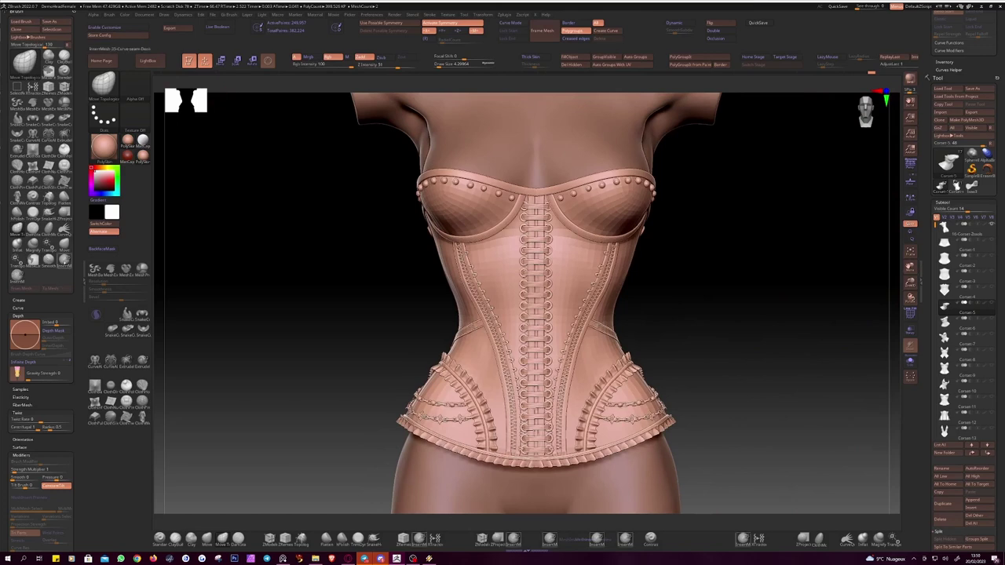
key("ctrl+t")
left_click_drag(509, 67, 769, 67)
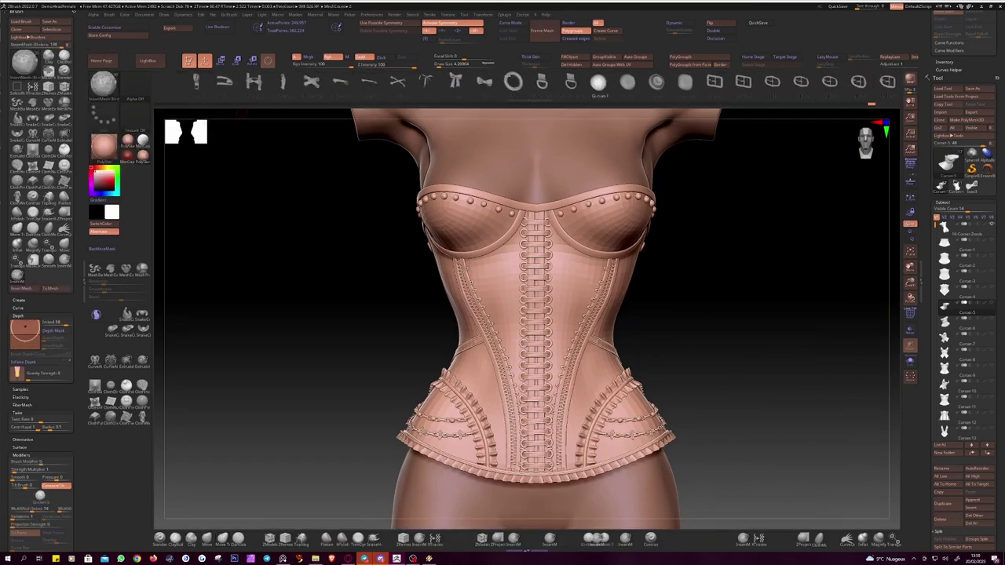
right_click_drag(332, 277, 334, 276)
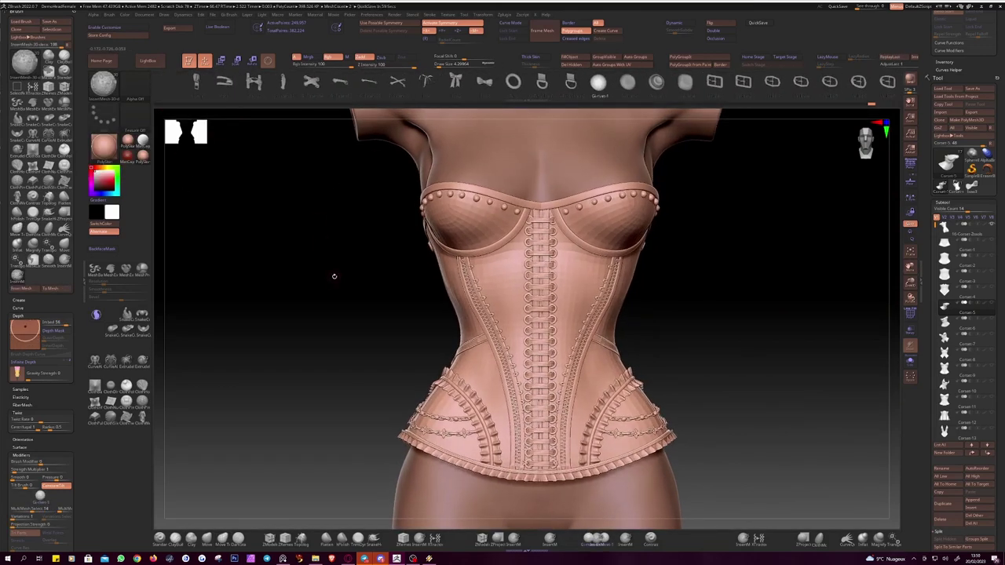
left_click(539, 314, "alt")
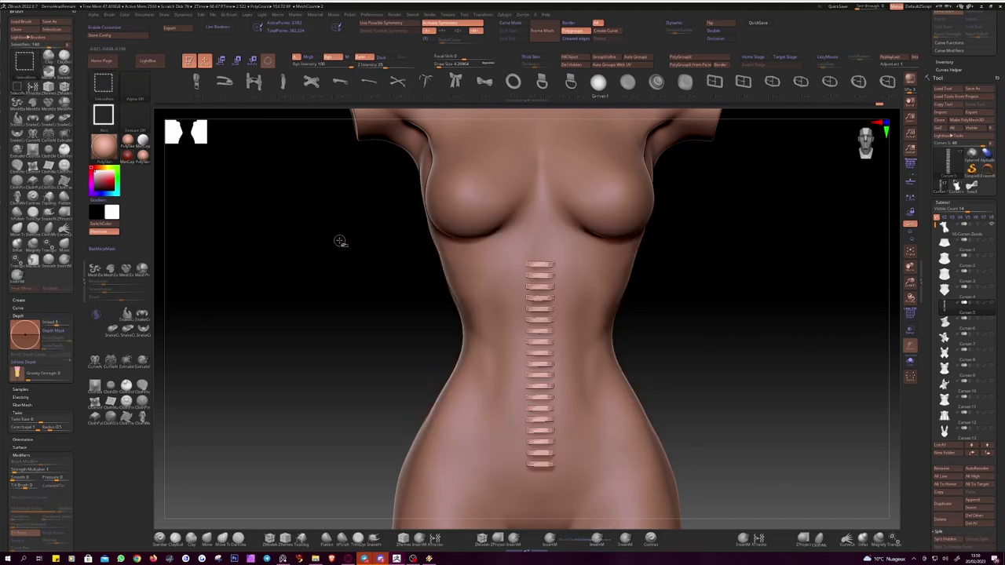
Step: Box-hide the upper sections of the lacing strip with Ctrl+Shift SelectRect
left_click_drag(338, 238, 355, 261, "ctrl+shift")
left_click(354, 261, "ctrl+shift")
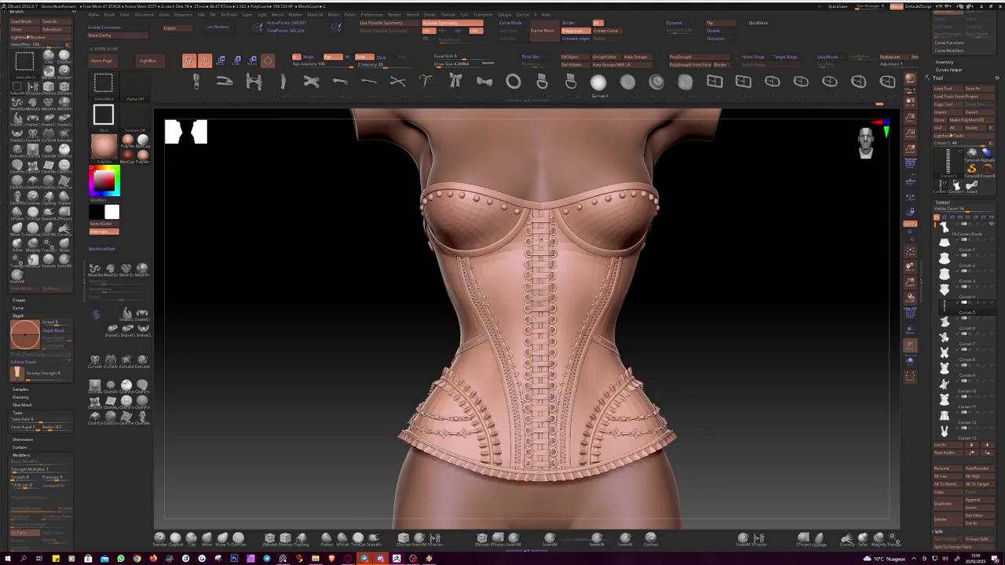
left_click_drag(580, 495, 507, 285, "ctrl+alt+shift")
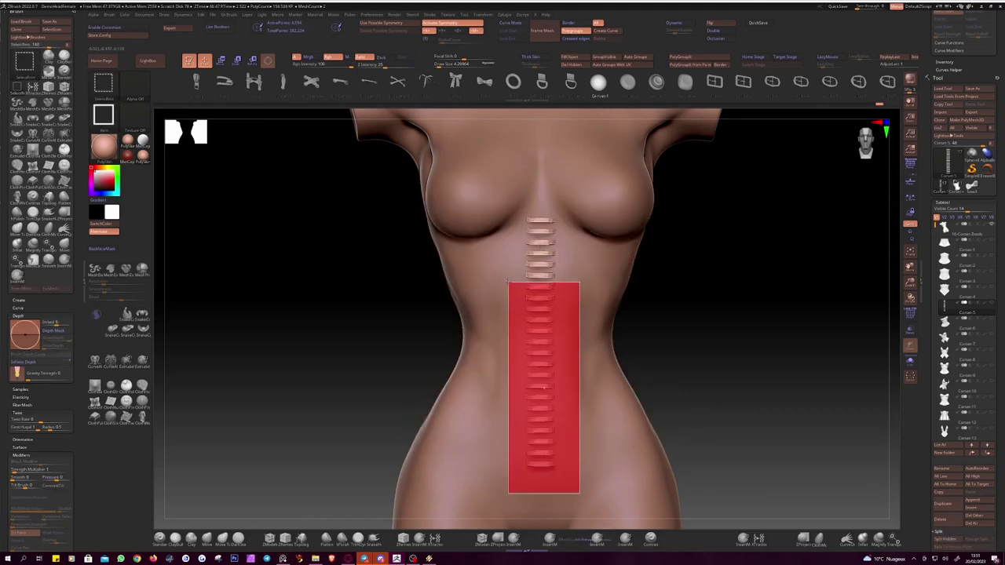
left_click(354, 263, "ctrl+shift")
key("ctrl+shift")
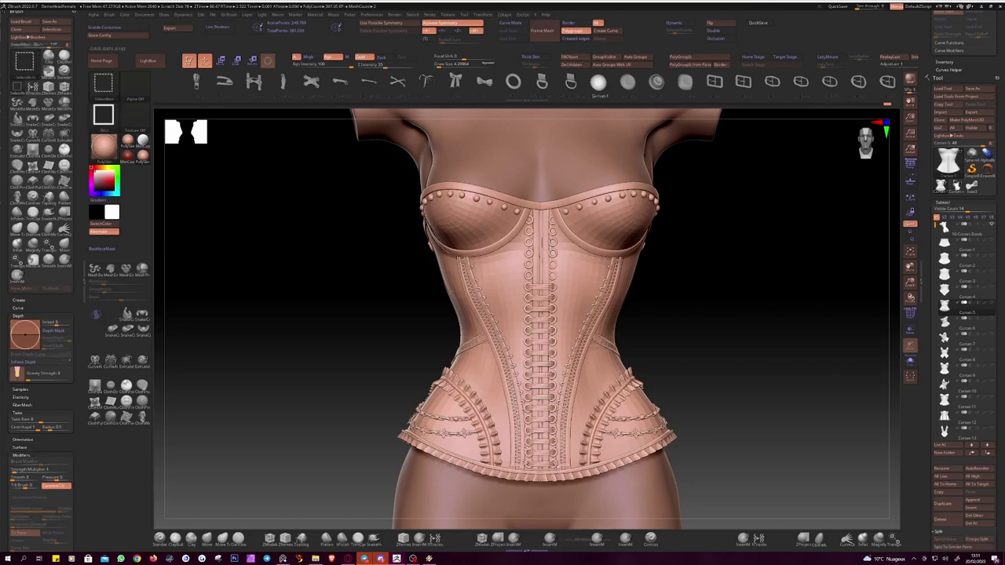
left_click(393, 298, "ctrl+shift")
left_click(392, 298, "ctrl+shift")
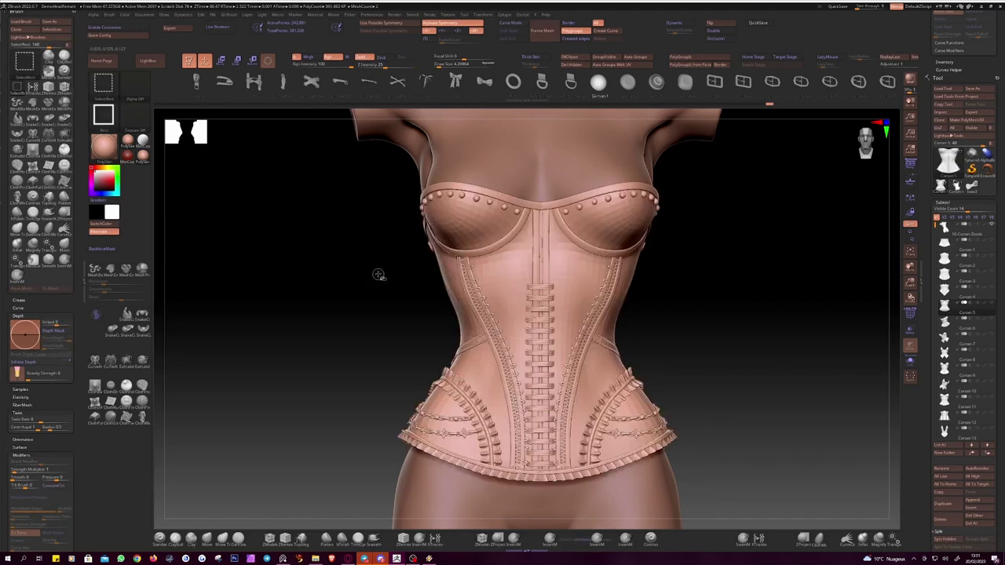
Step: Hide the lower lacing sections, unhide everything, and turn off symmetry
left_click(379, 274, "ctrl+shift")
left_click_drag(503, 283, 585, 486, "ctrl+alt+shift")
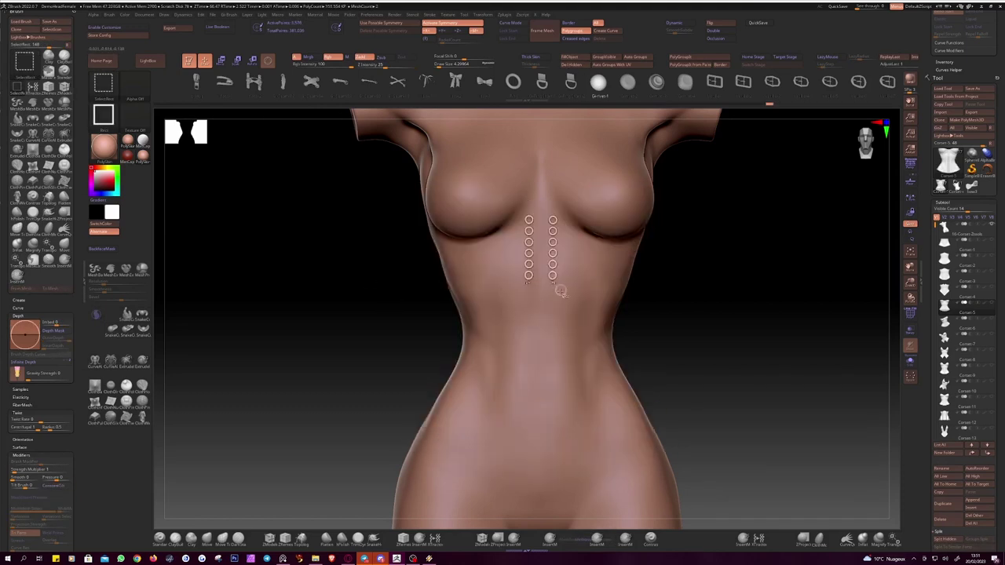
left_click_drag(561, 290, 521, 281, "ctrl+alt+shift")
left_click(366, 276, "ctrl+shift")
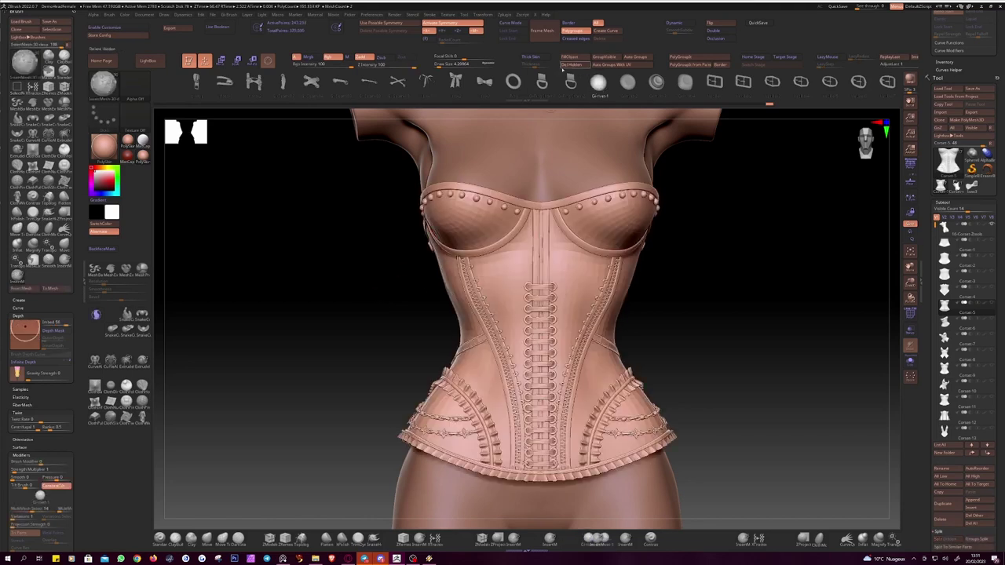
key("x")
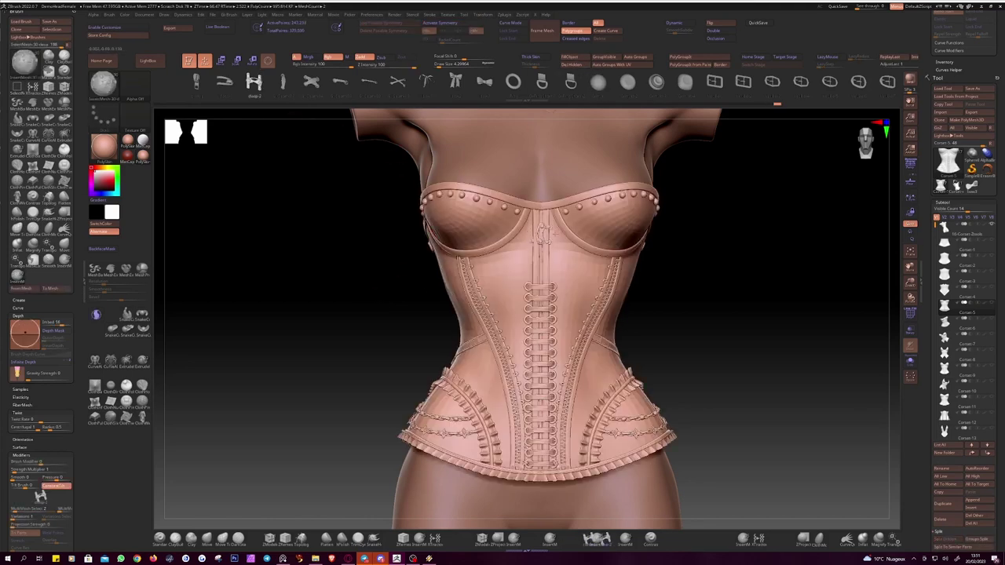
Step: Nudge the top-centre clasp into place and cycle it to a different design
left_click(541, 239, "alt")
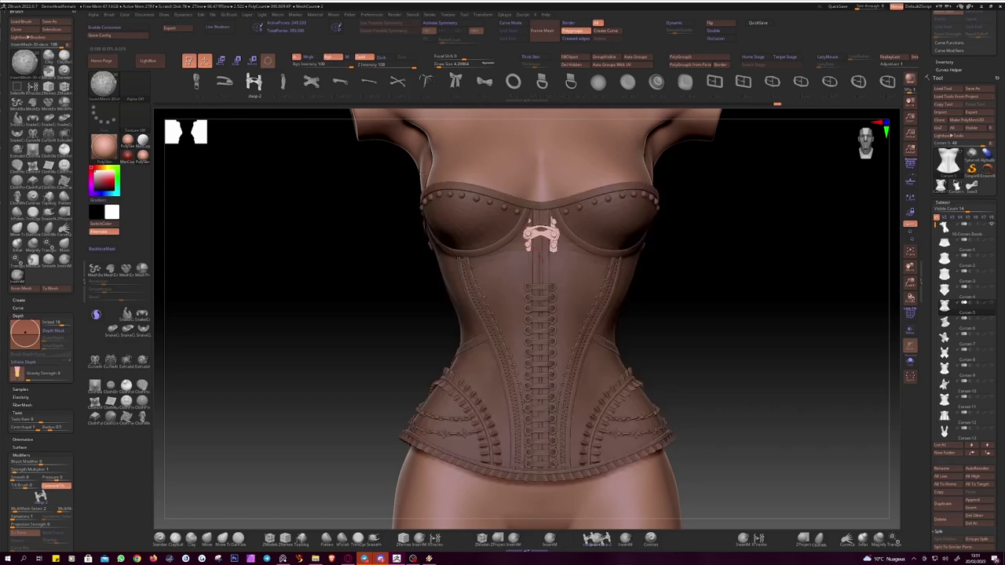
key("w")
left_click_drag(746, 353, 824, 353)
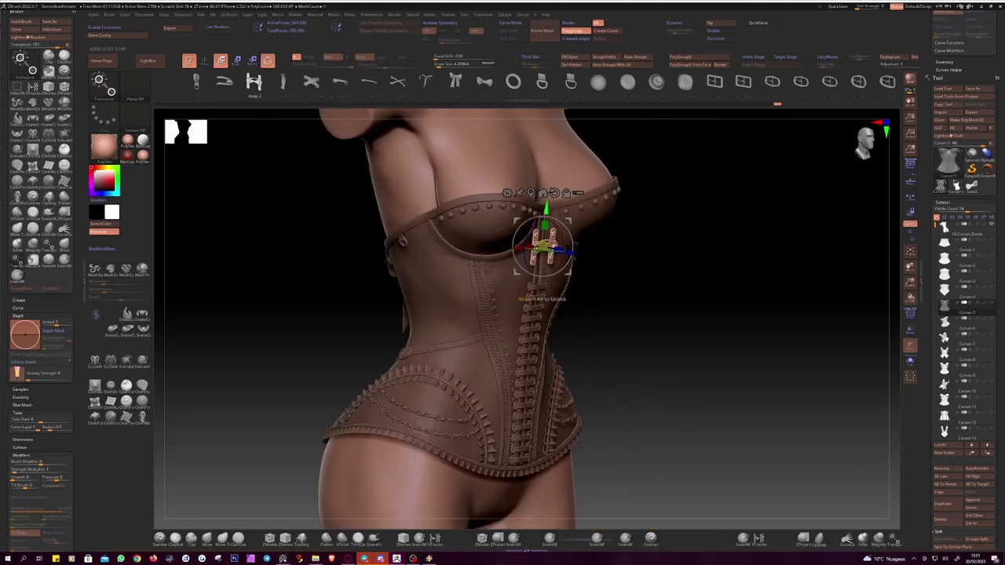
right_click_drag(597, 314, 542, 314, "shift")
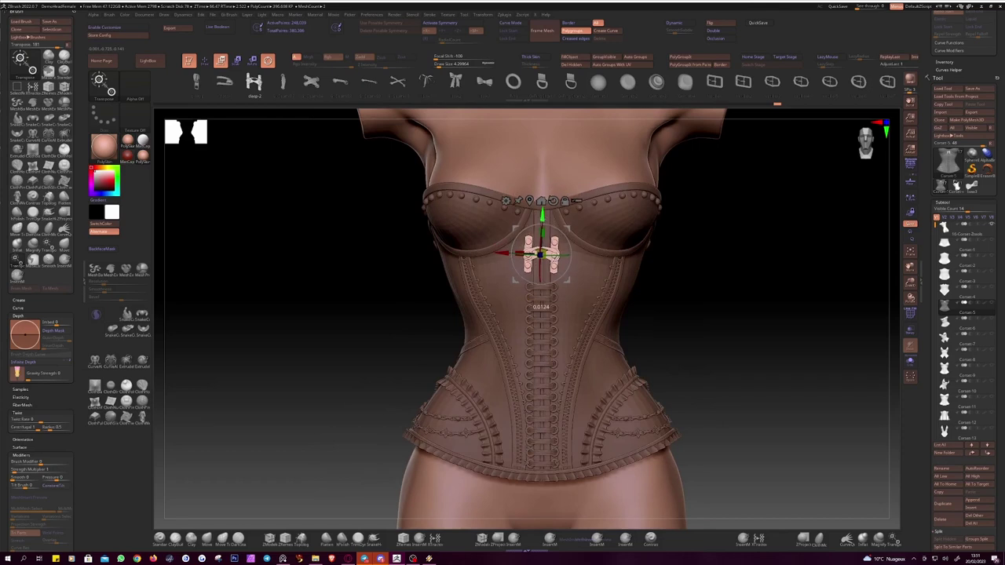
mouse_move(506, 253)
left_mouse_down()
mouse_move(511, 263)
mouse_move(541, 256)
left_mouse_up()
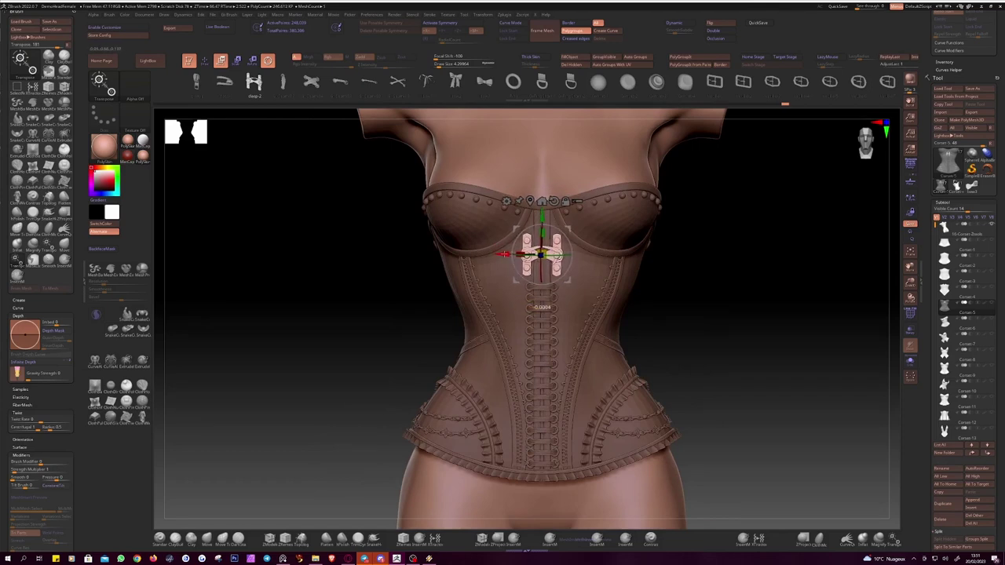
key("Right")
key("Right")
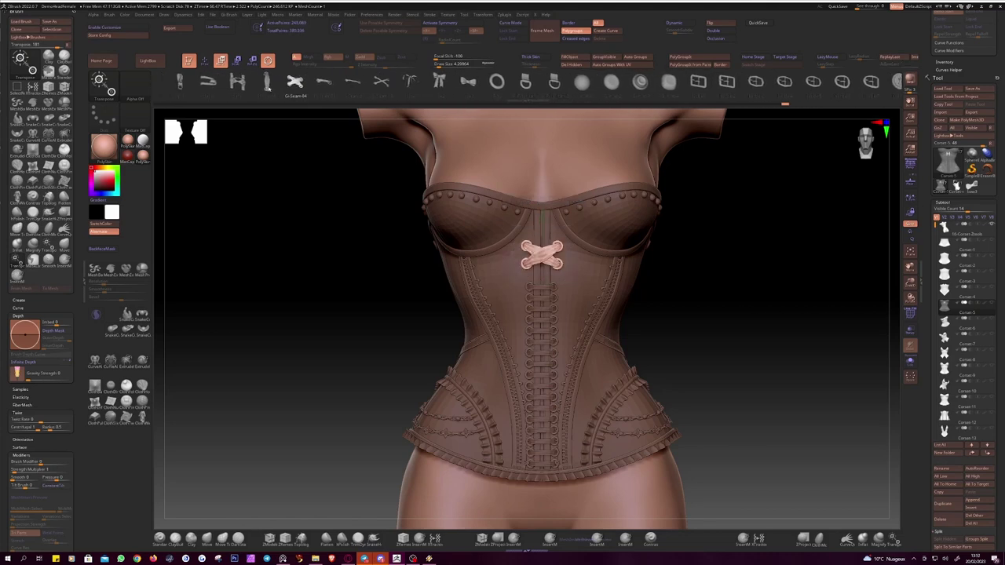
key("Right")
key("Right")
key("q")
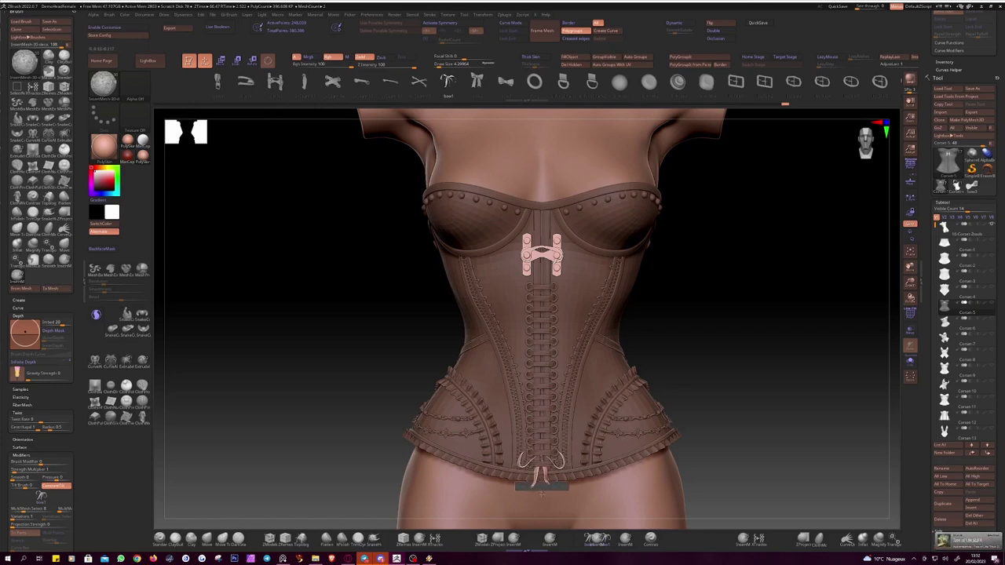
Step: Position the small ribbon bow at the centre of the lower edge, then return to Draw mode
left_click(540, 470, "alt")
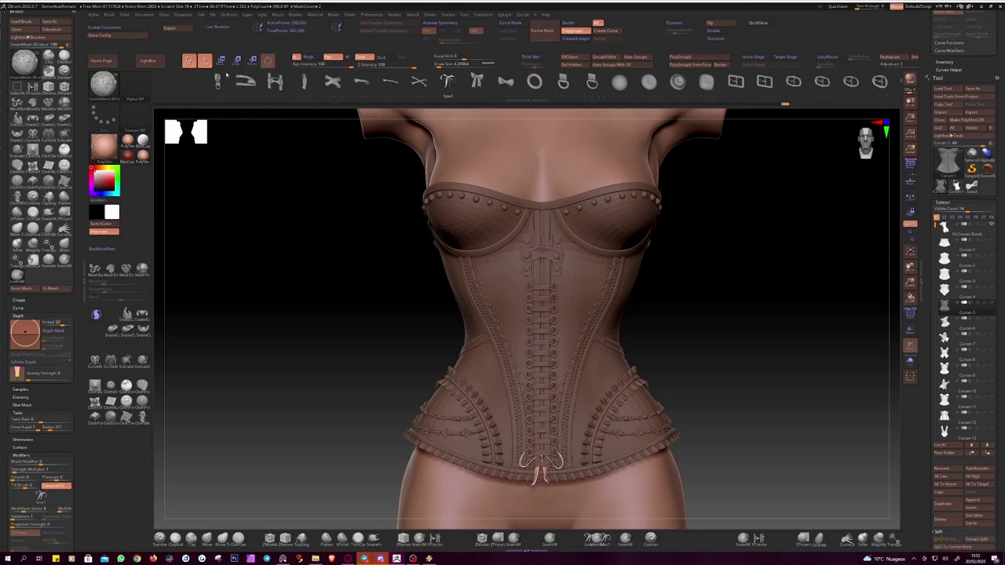
key("w")
left_click_drag(330, 471, 550, 471)
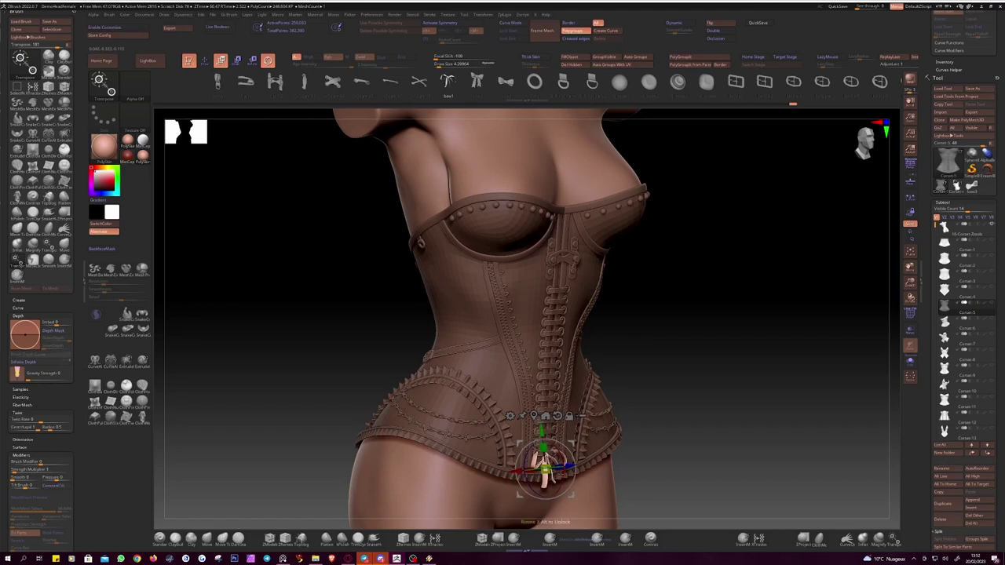
mouse_move(545, 429)
left_mouse_down()
mouse_move(596, 439)
mouse_move(550, 440)
left_mouse_up()
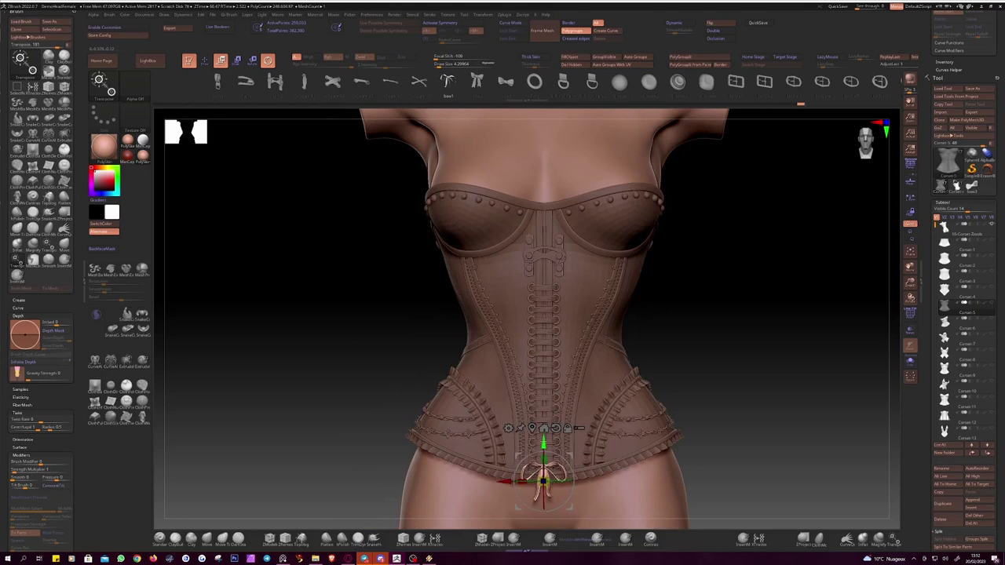
key("q")
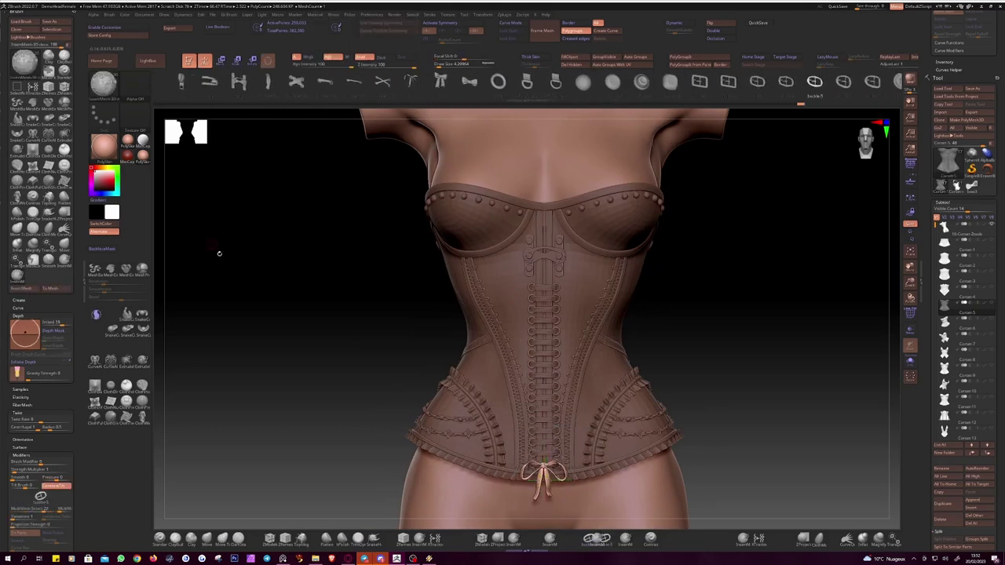
Step: Load the chain insert-brush set from LightBox and orbit to the corset's side
left_click(147, 60)
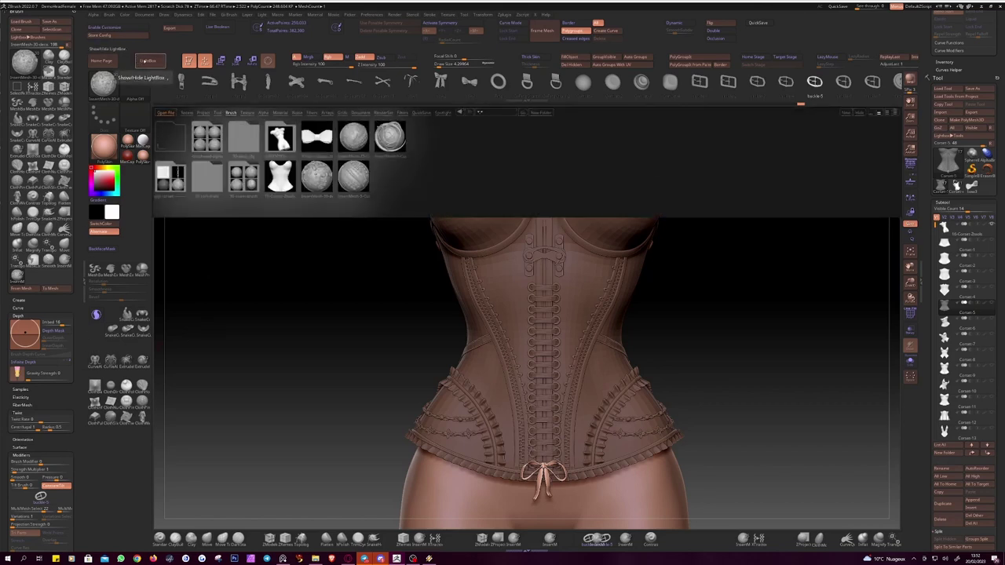
double_click(352, 177)
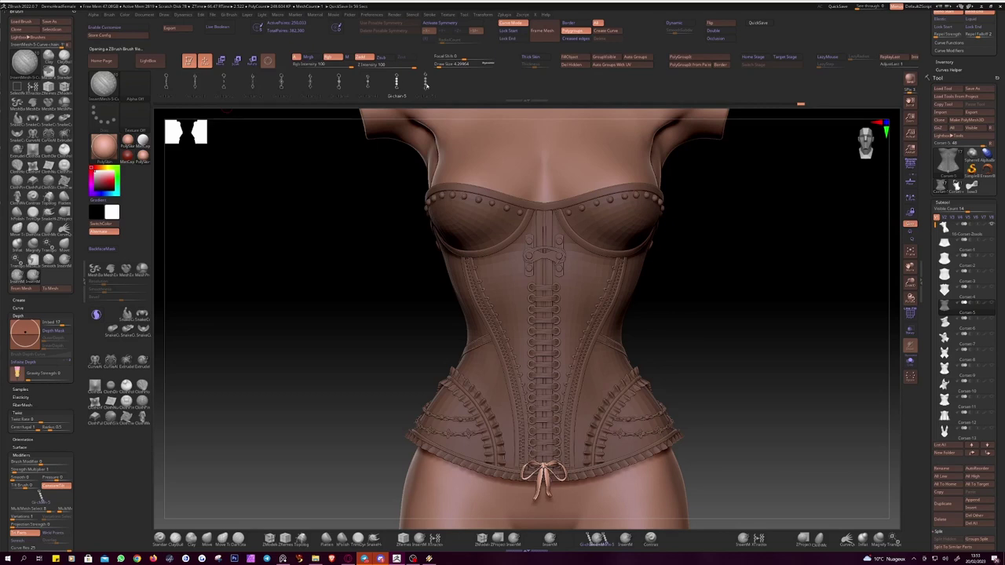
mouse_move(388, 255)
left_mouse_down()
mouse_move(917, 300)
mouse_move(910, 266)
left_mouse_up()
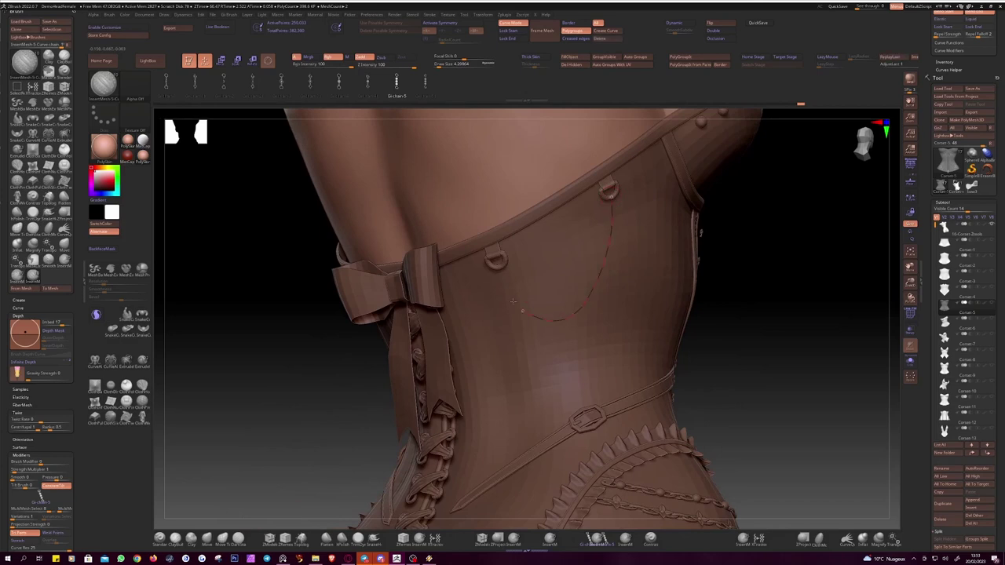
Step: Hang two bead chains between the side D-rings, rebuilding one with smaller, more numerous beads
left_click_drag(513, 302, 496, 262)
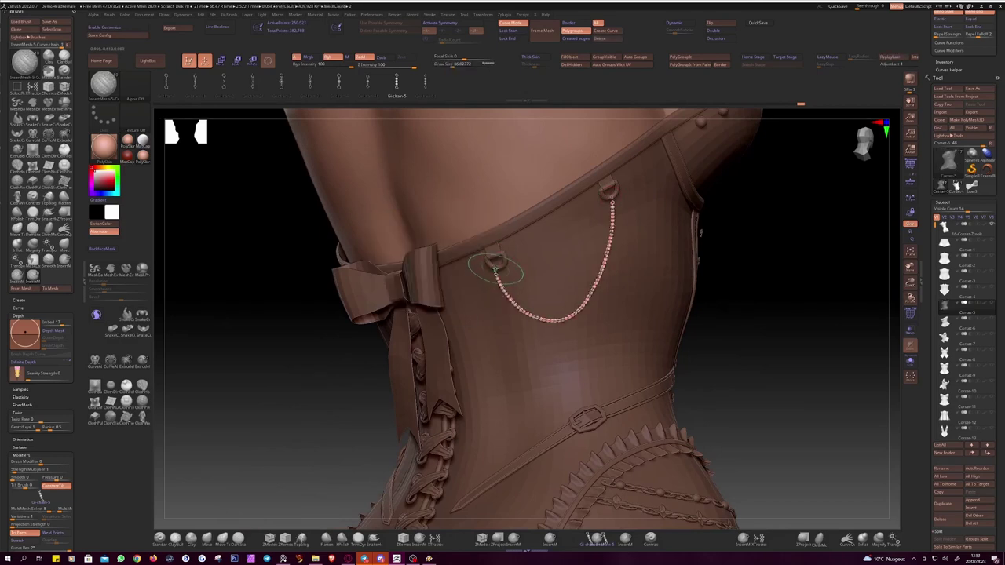
left_click_drag(458, 211, 499, 260)
left_click(612, 201)
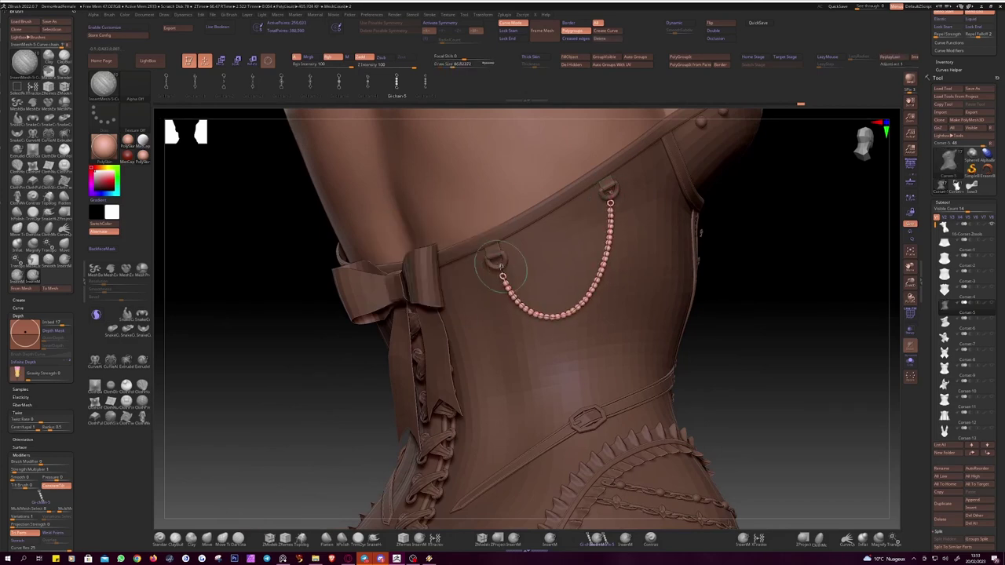
key("space")
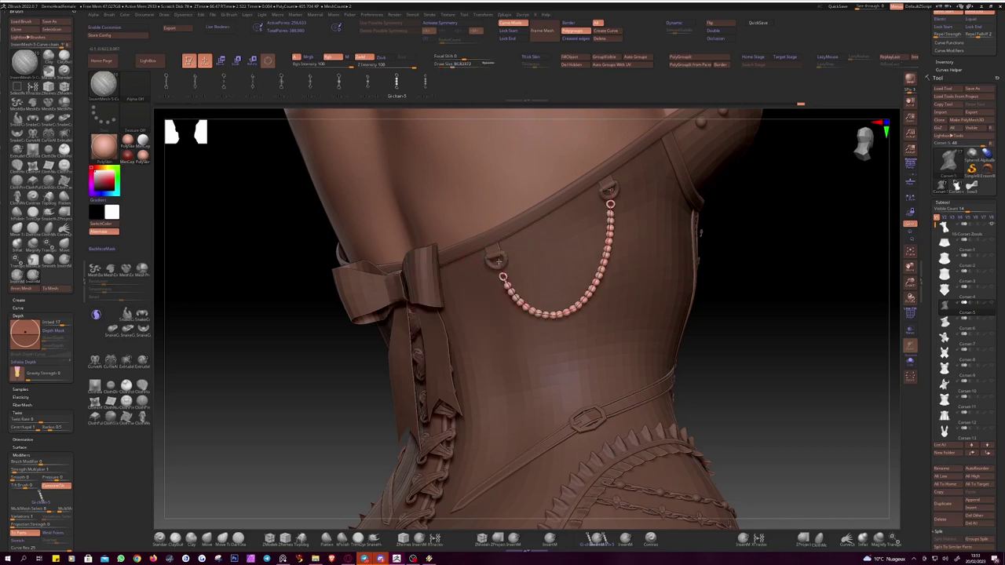
mouse_move(487, 250)
left_mouse_down()
mouse_move(609, 187)
mouse_move(718, 355)
mouse_move(618, 198)
left_mouse_up()
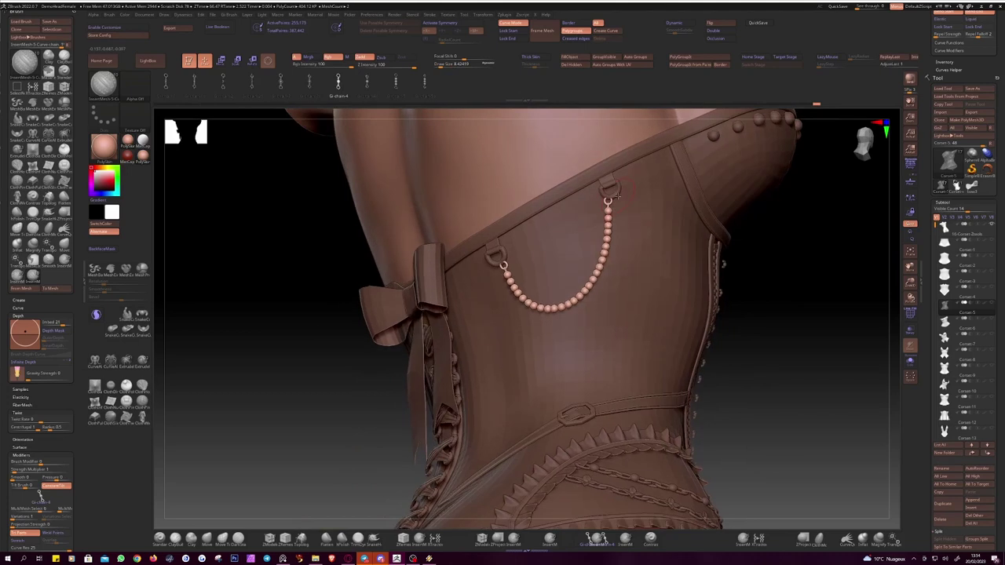
left_click_drag(496, 319, 489, 269)
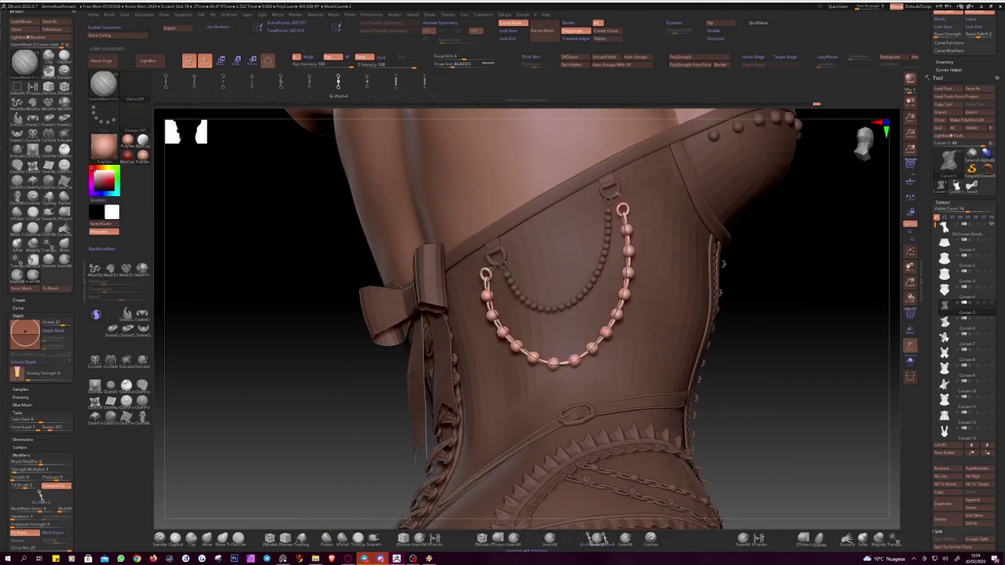
left_click(39, 493)
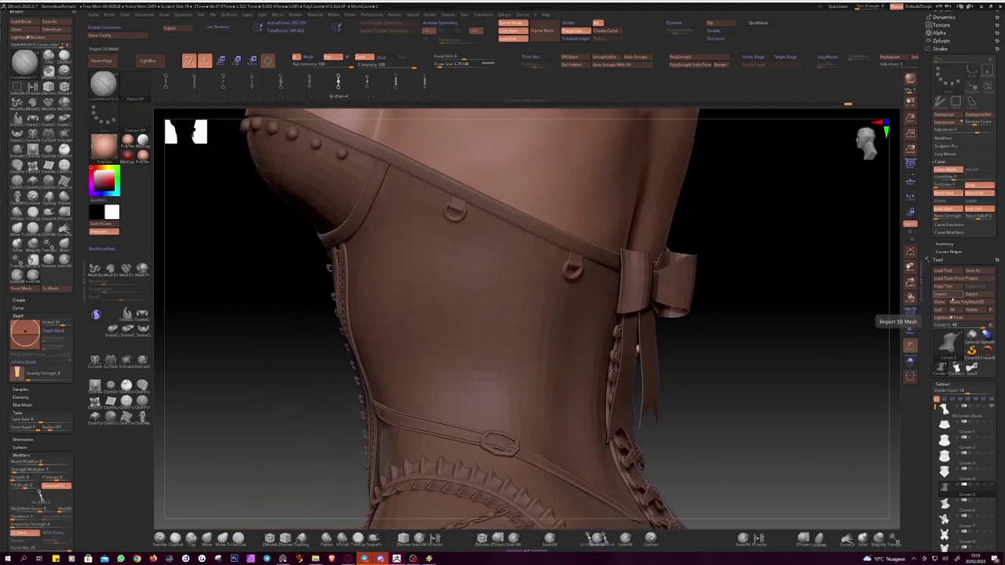
Step: With PolyF on, hang a short link chain between the two D-rings and adjust its sag
key("shift+f")
left_click(457, 220)
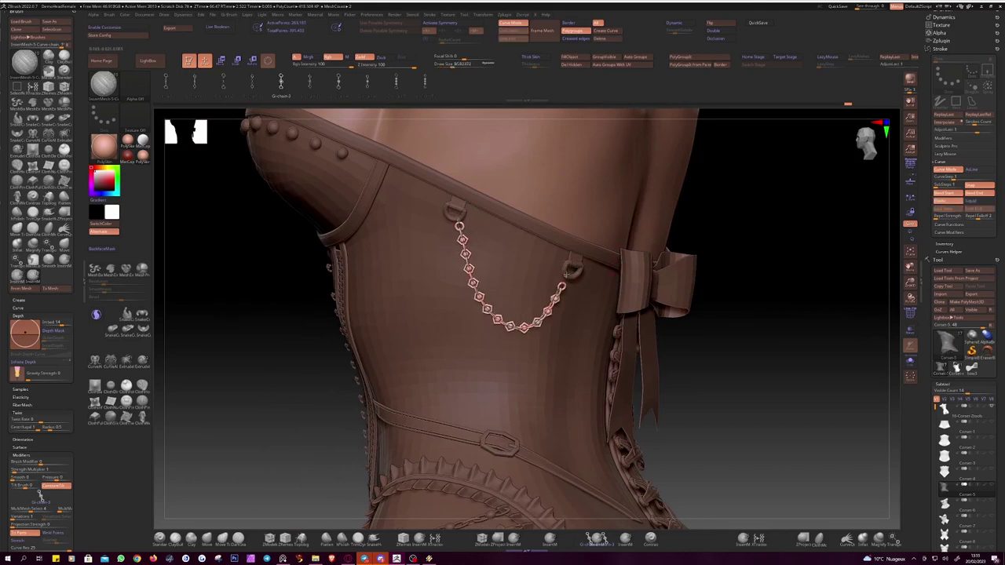
left_click_drag(567, 273, 565, 311)
left_click_drag(473, 279, 461, 263)
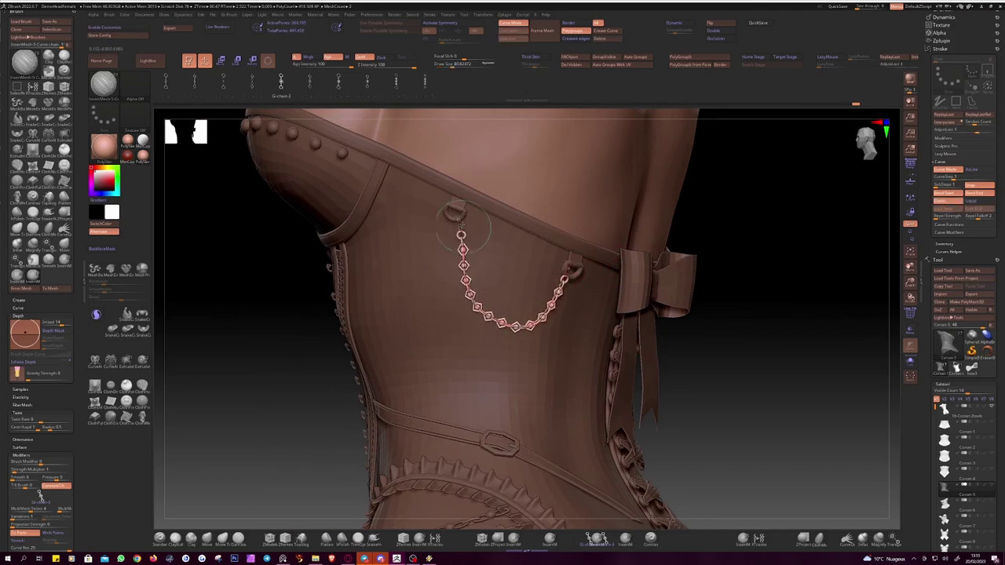
right_click_drag(553, 330, 440, 334)
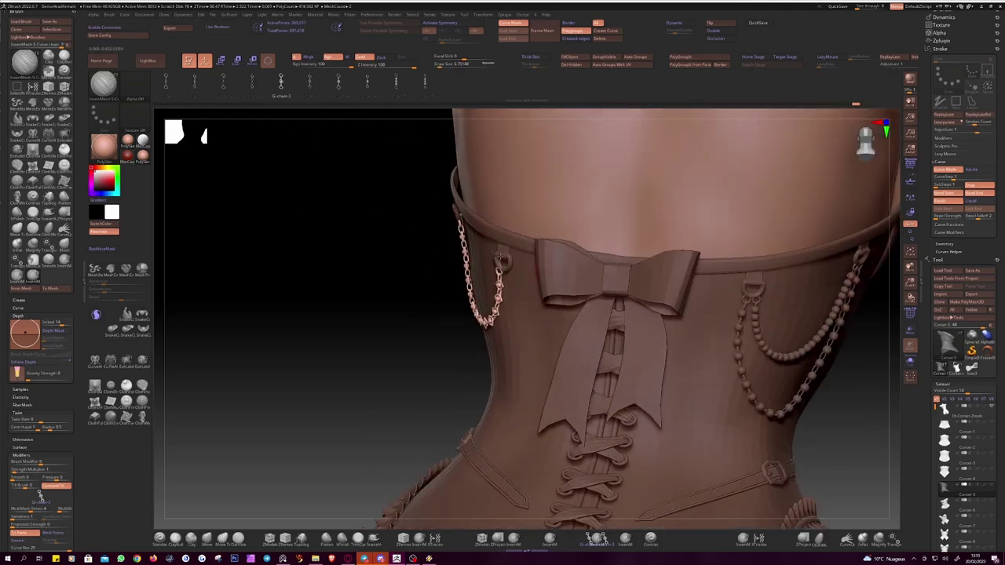
right_click_drag(368, 316, 368, 299)
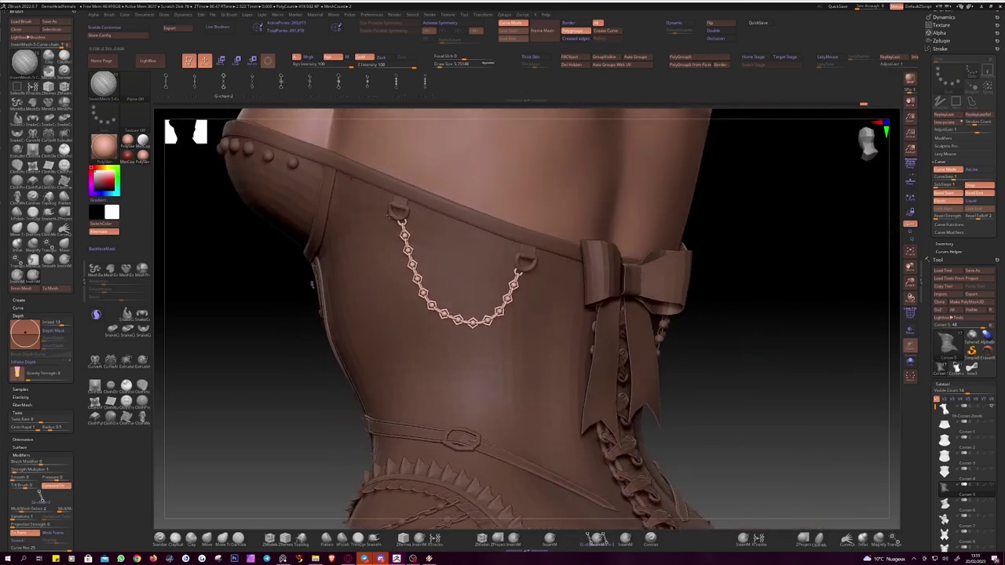
Step: Add a longer thin chain from the top ring and fit its ends onto the rings
left_click(391, 214)
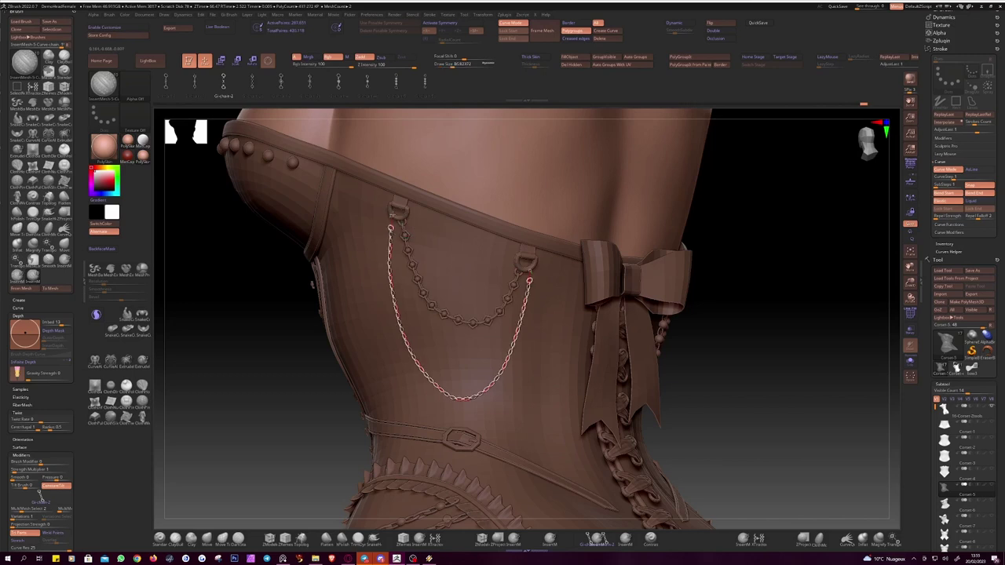
right_click_drag(395, 195, 385, 259)
key("space")
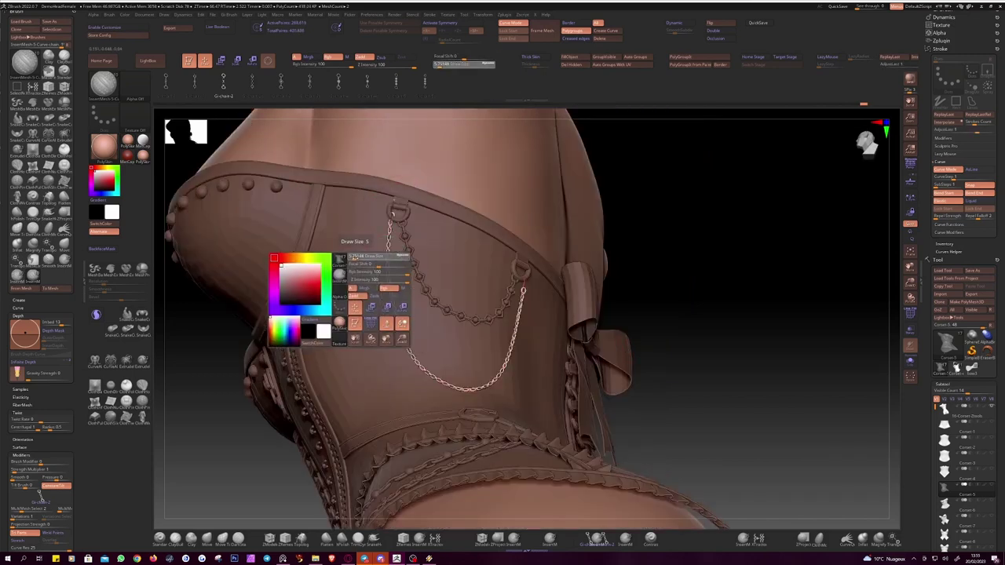
key("space")
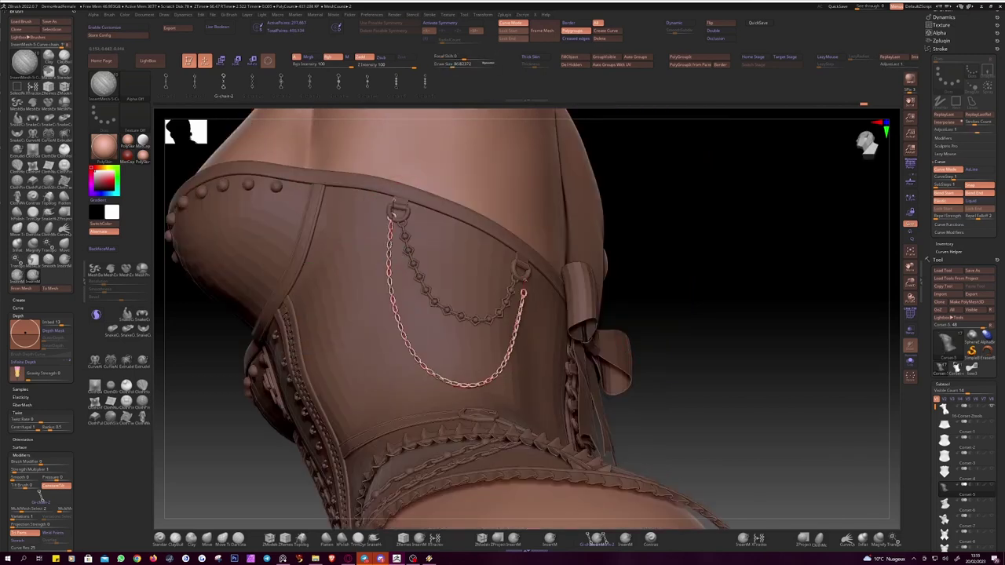
left_click_drag(392, 215, 390, 226)
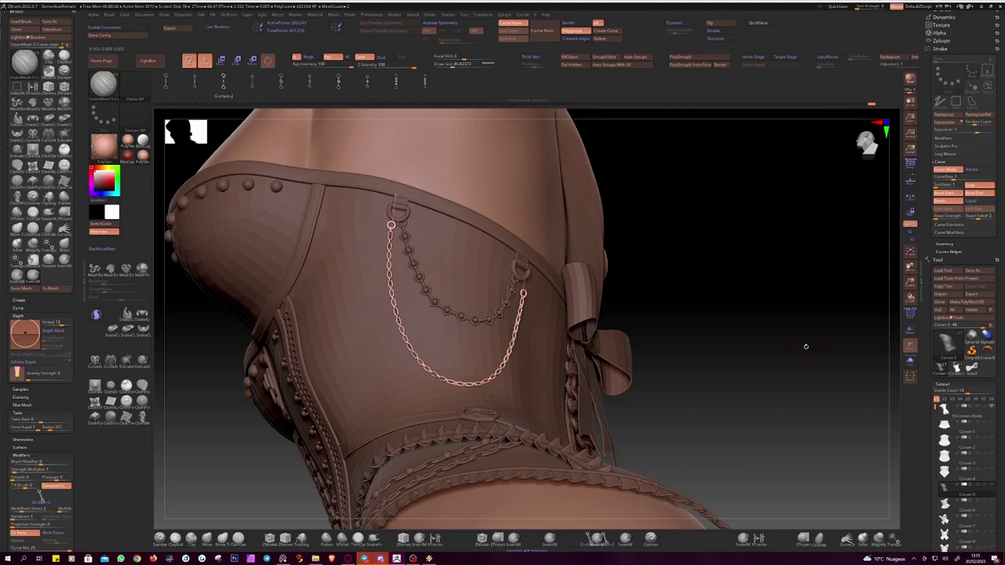
right_click_drag(396, 196, 511, 275)
left_click_drag(515, 292, 512, 283)
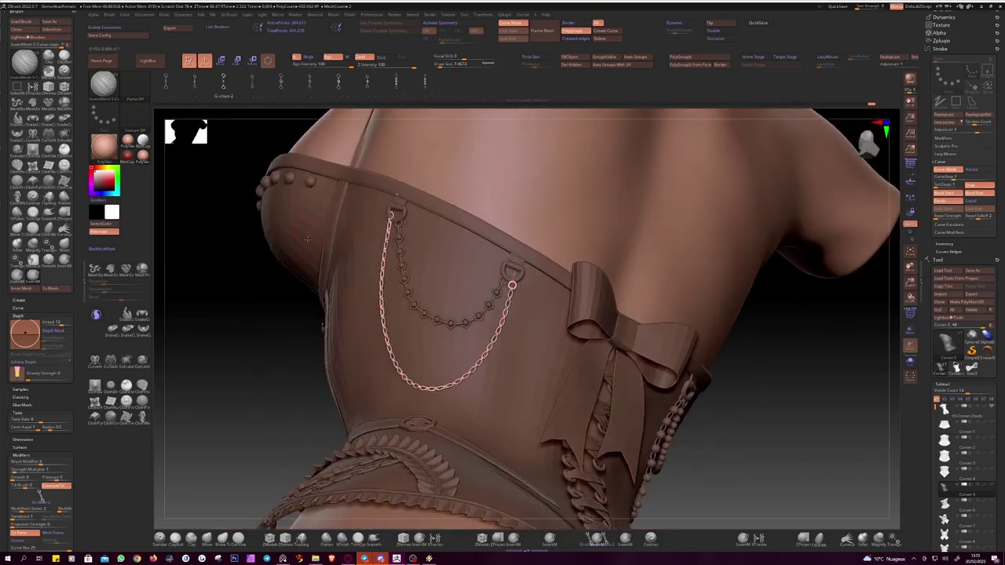
mouse_move(390, 214)
left_mouse_down()
mouse_move(388, 230)
mouse_move(398, 204)
left_mouse_up()
Step: Enable Lock Start and Lock End so the chain stays pinned to the rings
left_click(978, 209)
left_click(945, 208)
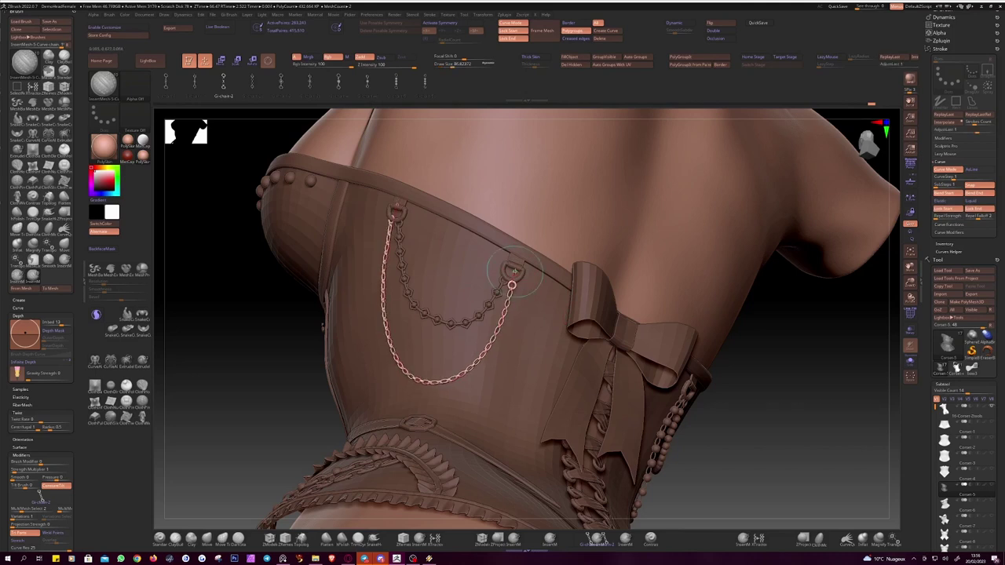
right_click_drag(511, 271, 511, 271)
right_click_drag(451, 327, 797, 327)
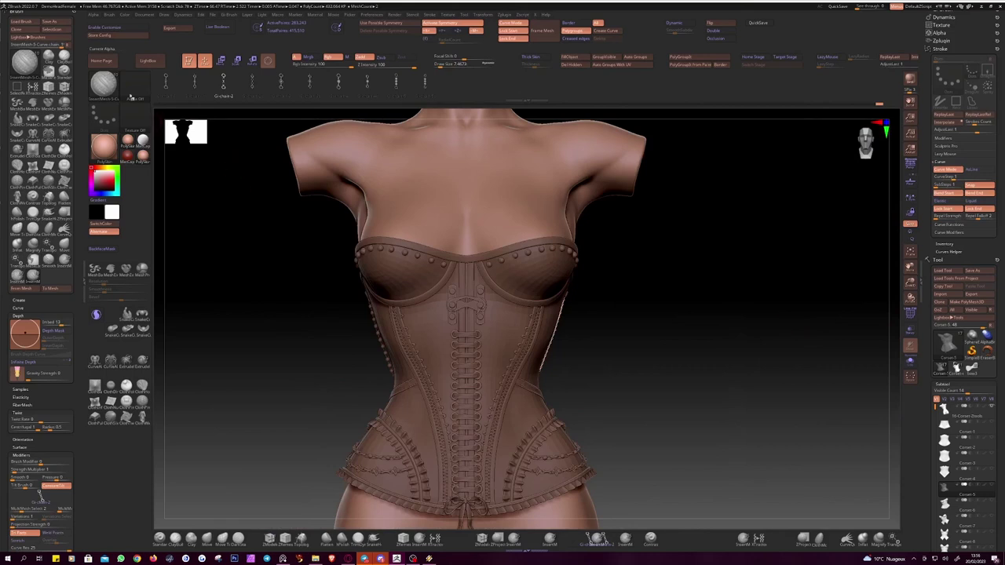
Step: Load a CurveTube strip brush and add mirrored curved strips beside the front lacing
left_click(148, 60)
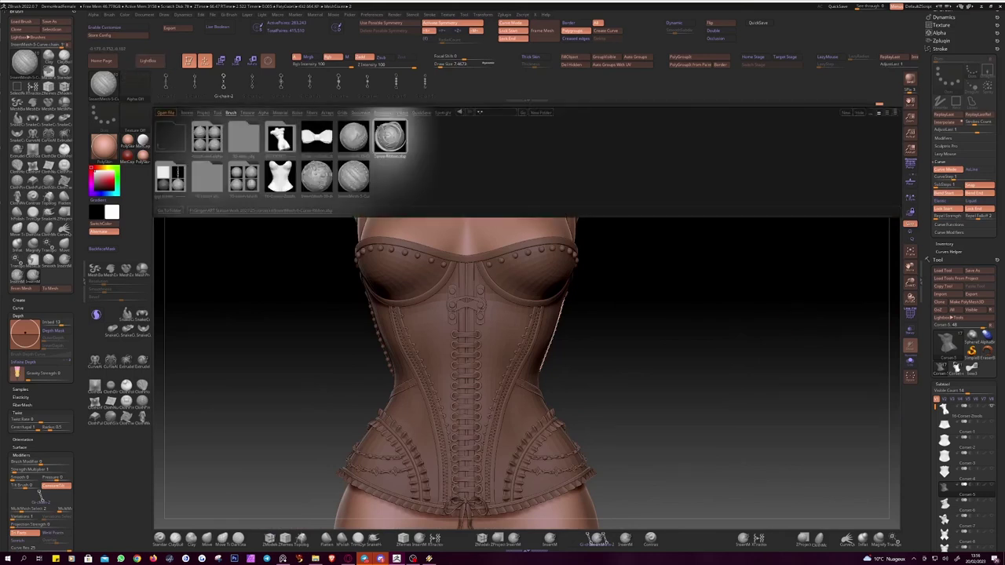
left_click(147, 61)
left_click_drag(910, 282, 930, 292)
left_click_drag(393, 385, 395, 387)
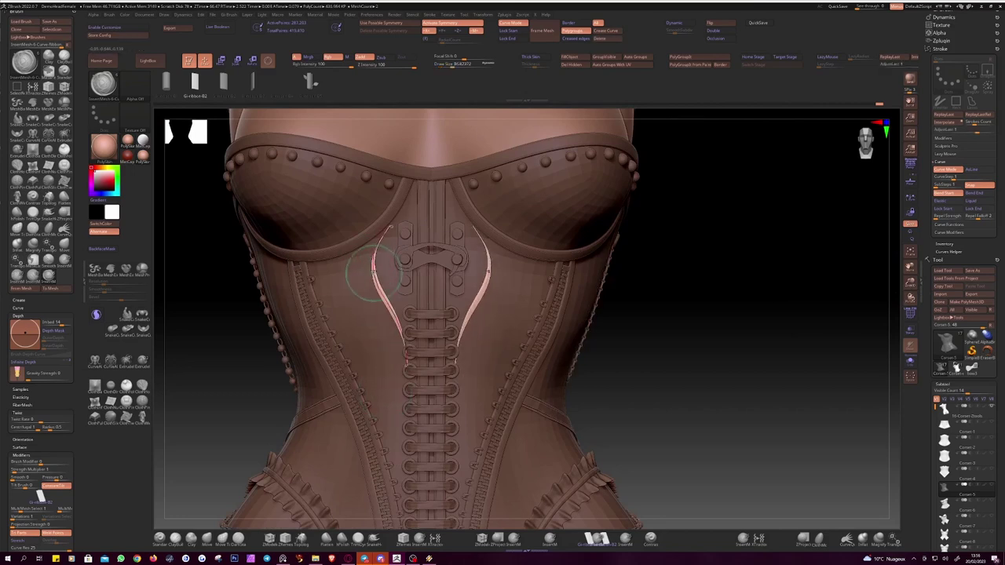
mouse_move(383, 237)
left_mouse_down()
mouse_move(353, 314)
mouse_move(397, 358)
left_mouse_up()
key("space")
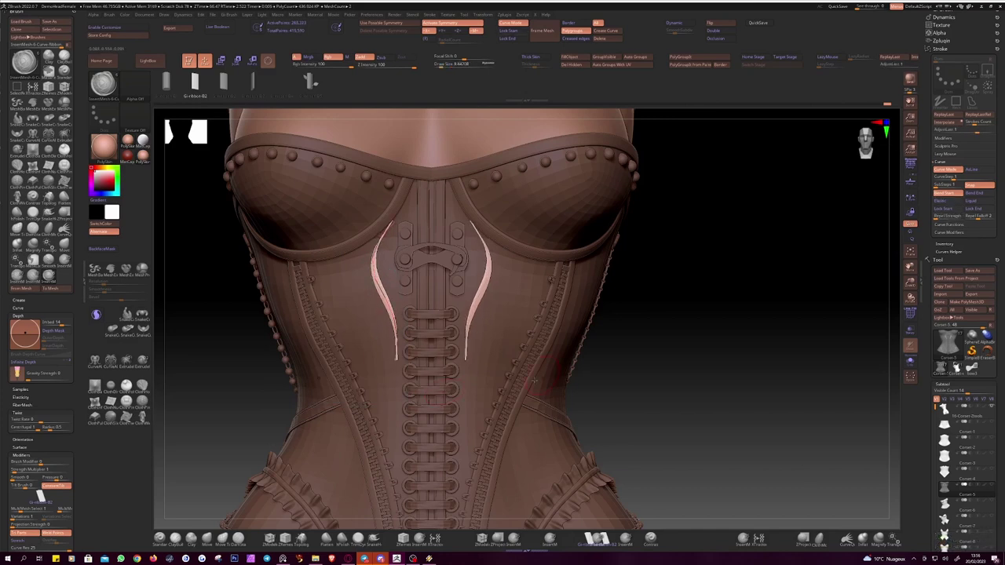
Step: Redraw the mirrored front strips and curl their tops higher
right_click_drag(399, 378, 345, 273)
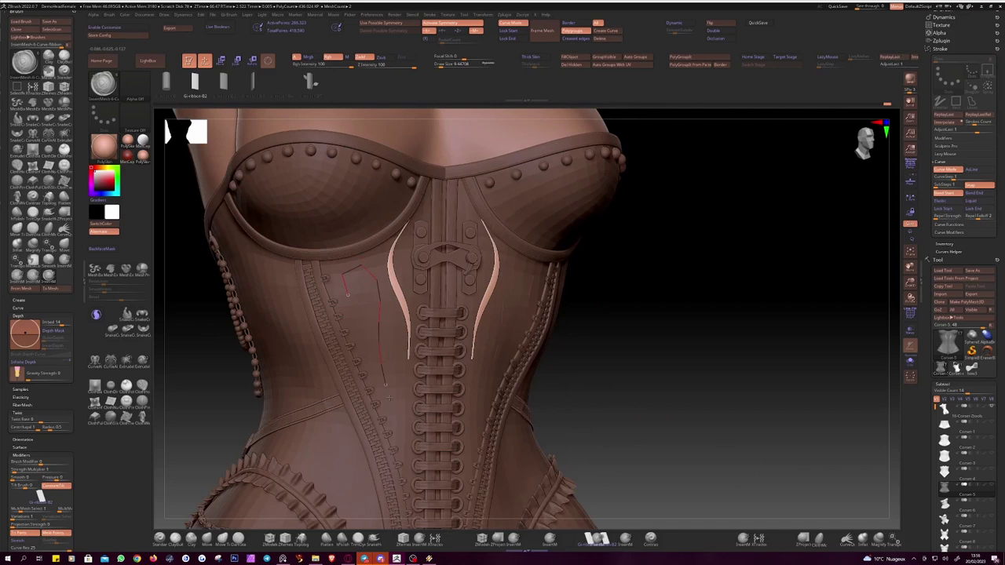
left_click_drag(390, 398, 397, 426)
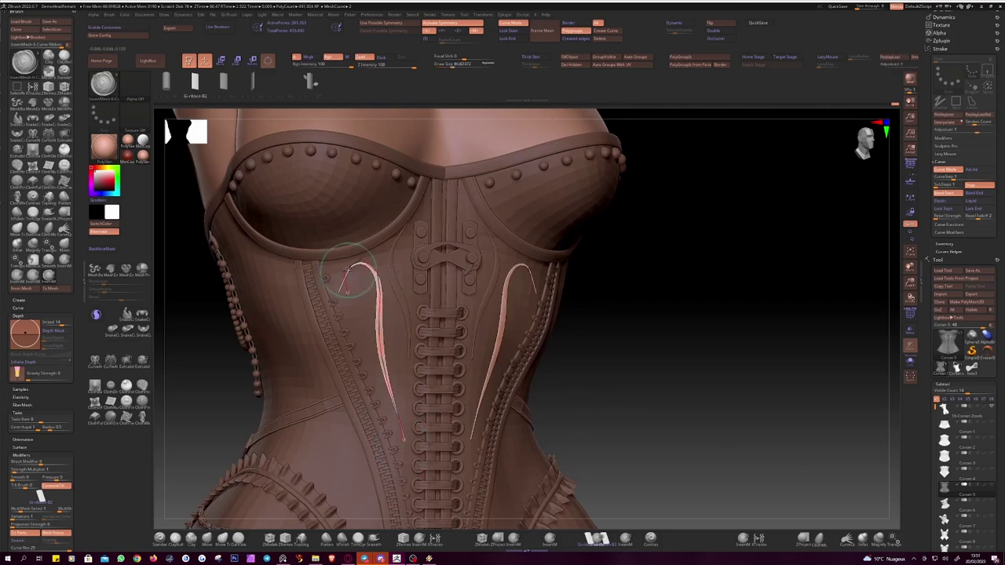
key("space")
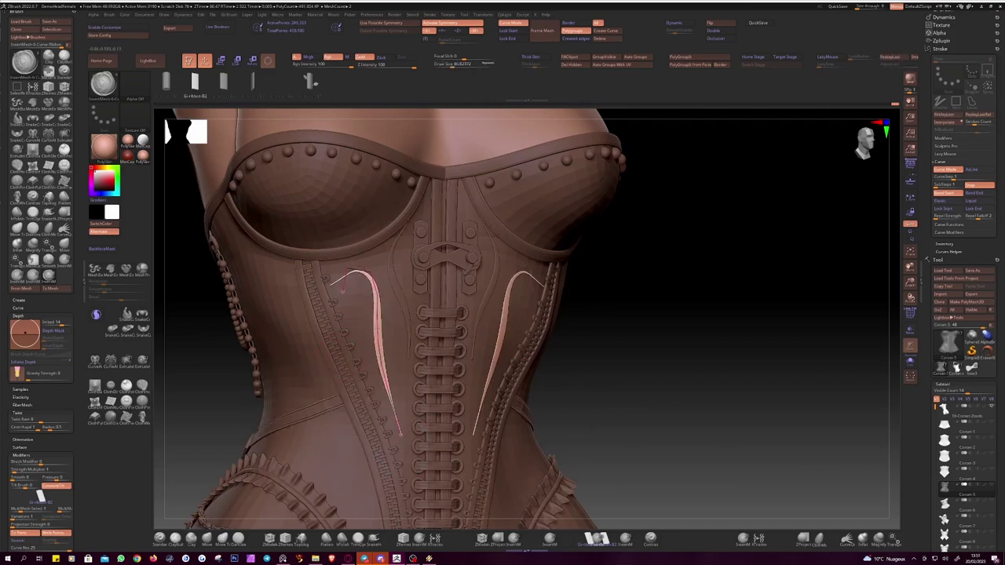
mouse_move(399, 432)
left_mouse_down()
mouse_move(400, 413)
mouse_move(606, 418)
left_mouse_up()
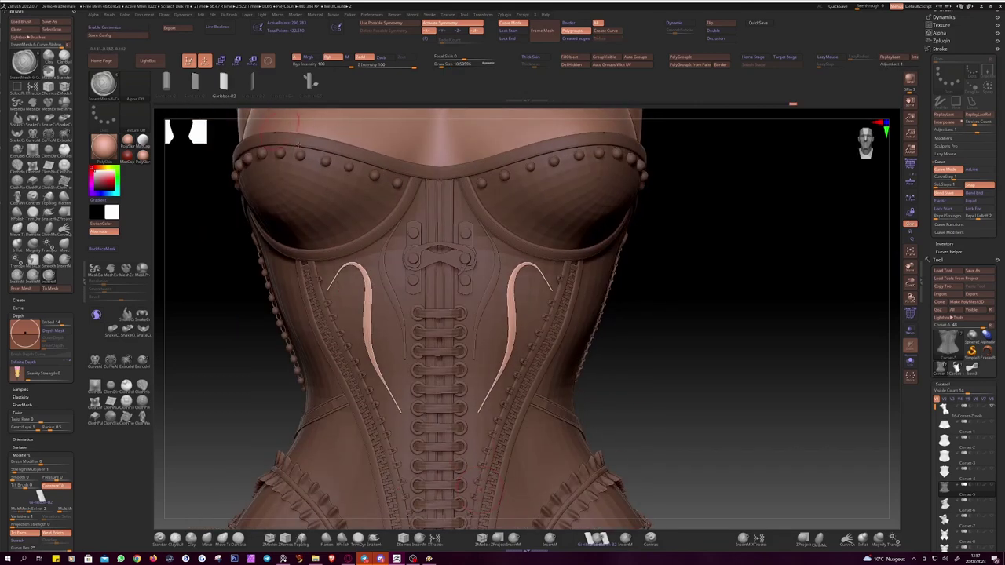
Step: Add mirrored swirl strips along the cup edges and turn the model around
left_click_drag(479, 487, 422, 192)
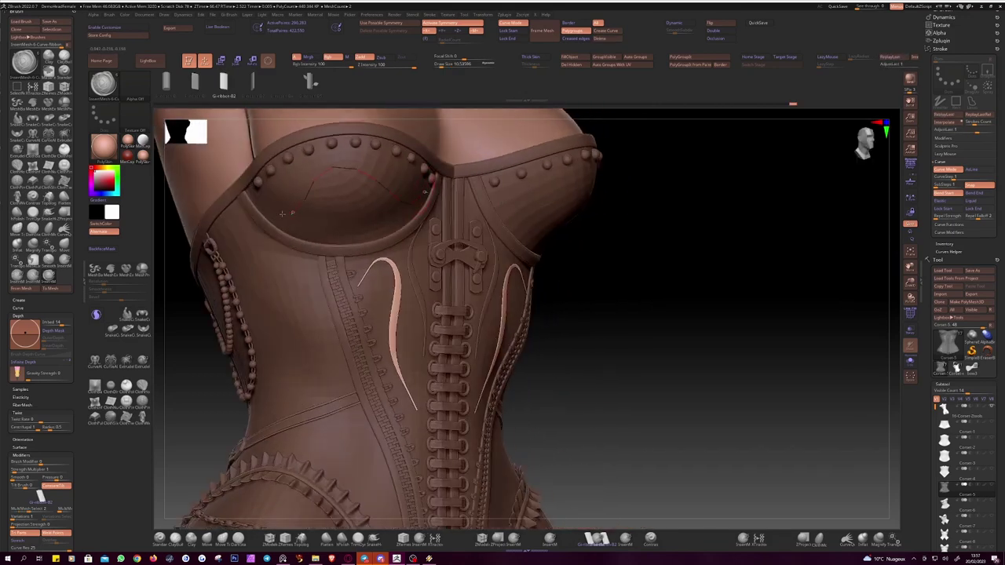
left_click_drag(282, 213, 257, 198)
left_click_drag(664, 385, 696, 373)
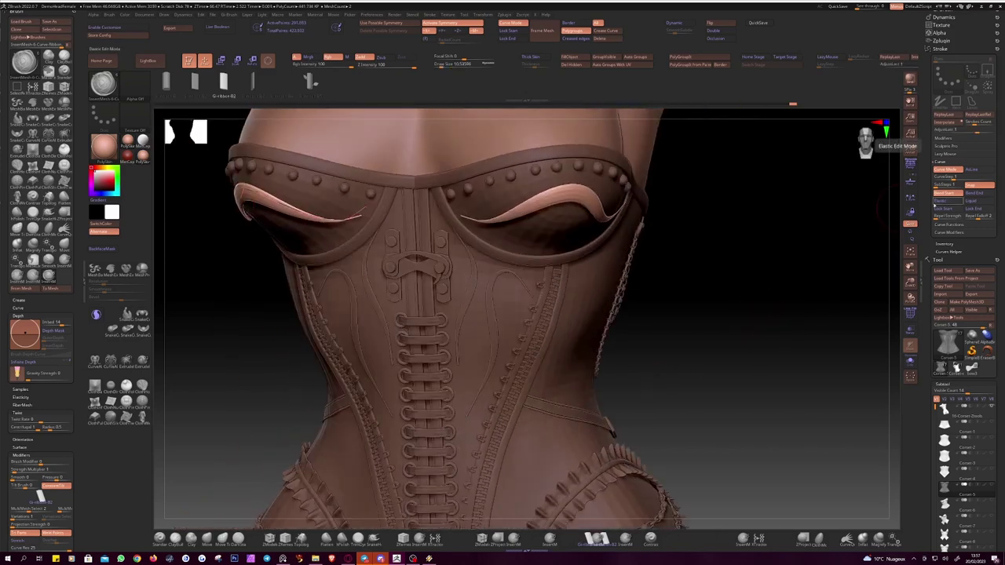
mouse_move(734, 370)
left_mouse_down()
mouse_move(748, 356)
mouse_move(738, 388)
left_mouse_up()
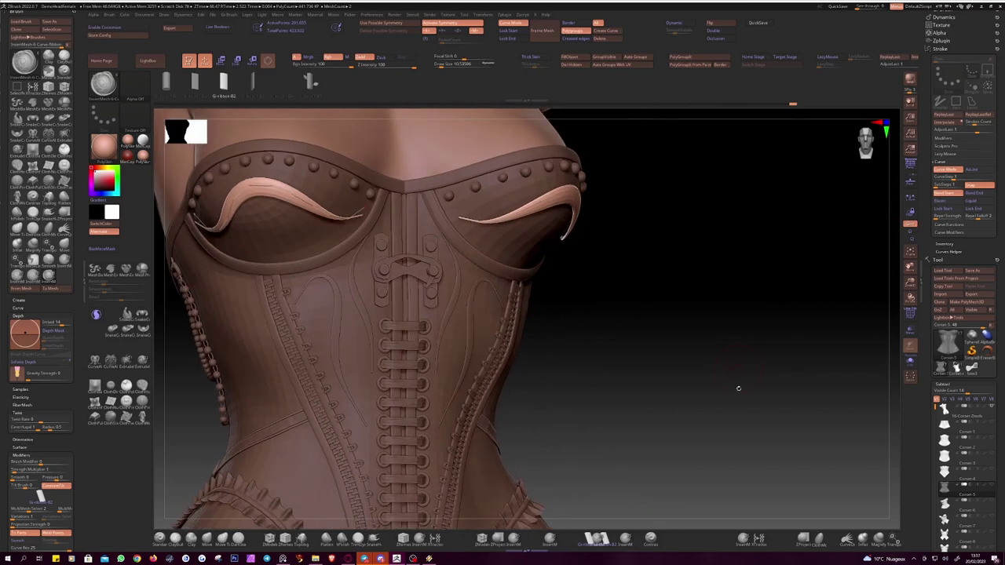
left_click_drag(284, 401, 602, 314)
key("space")
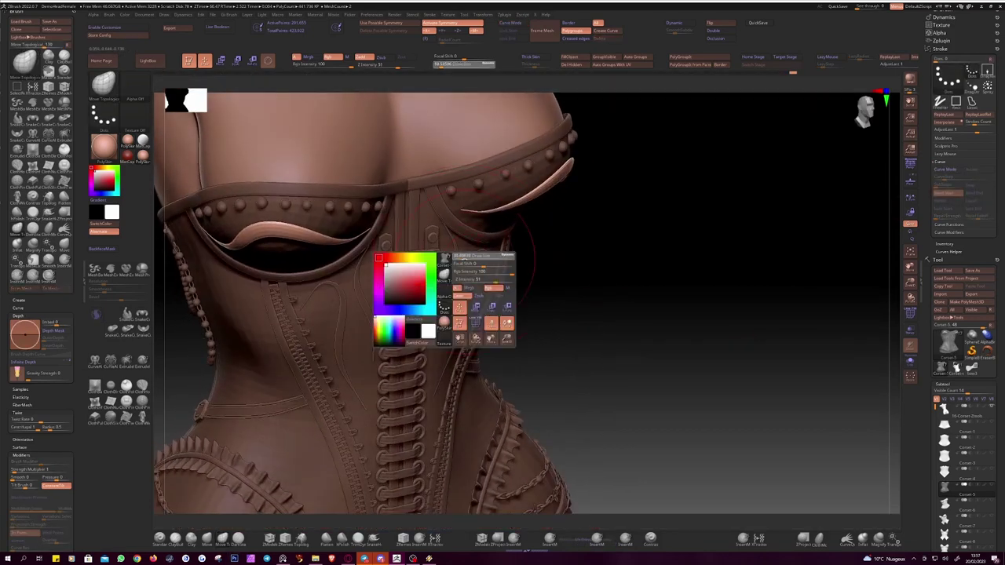
mouse_move(363, 226)
left_mouse_down()
mouse_move(568, 359)
mouse_move(203, 228)
mouse_move(770, 386)
mouse_move(368, 287)
mouse_move(291, 291)
mouse_move(294, 88)
left_mouse_up()
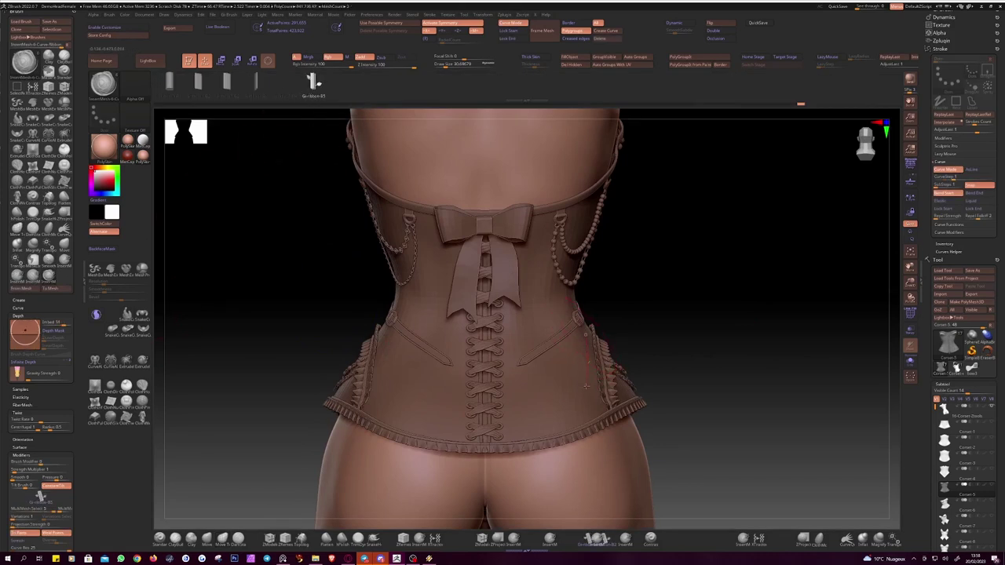
Step: Draw mirrored spiral leaf-vine ornaments on the lower back, redoing the first attempt and reshaping them
left_click_drag(518, 375, 495, 291)
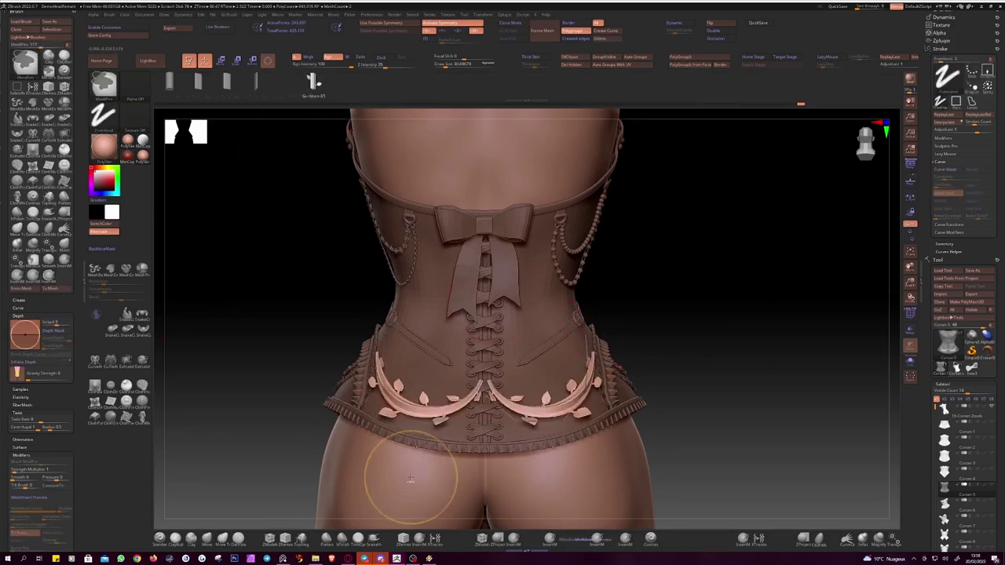
key("ctrl+z")
right_click_drag(399, 482, 472, 408)
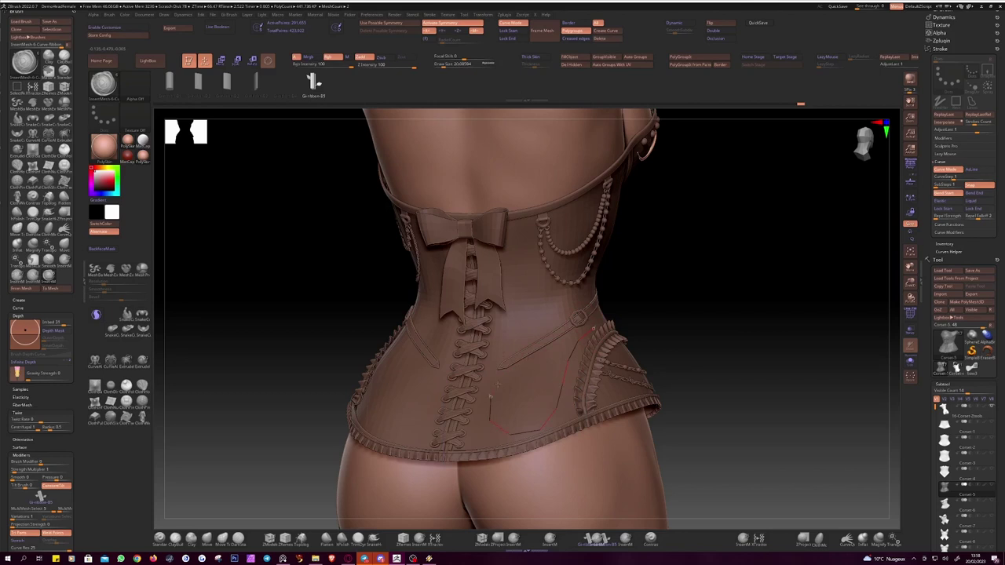
left_click_drag(525, 420, 514, 399)
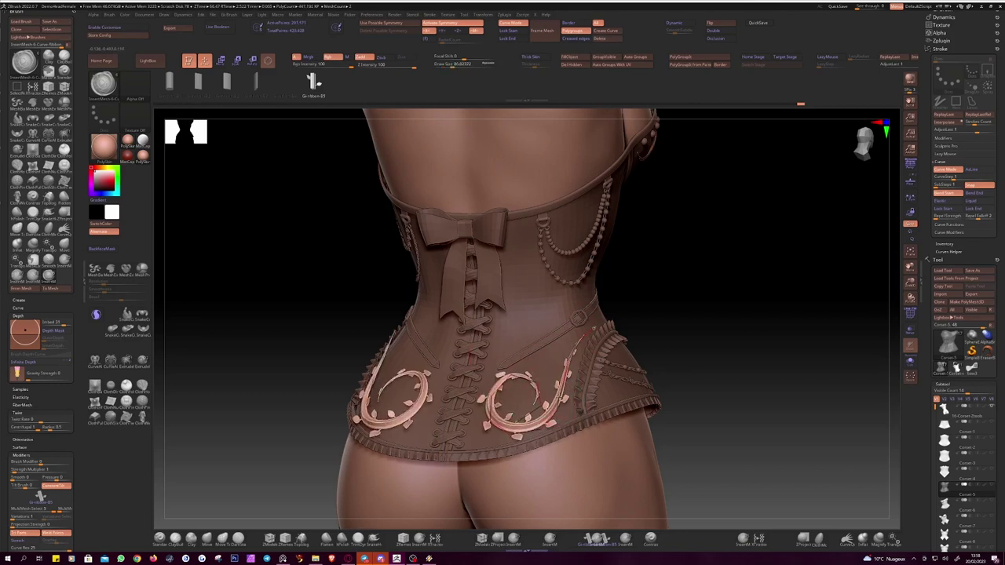
right_click_drag(518, 375, 524, 390)
left_click_drag(525, 397, 523, 402)
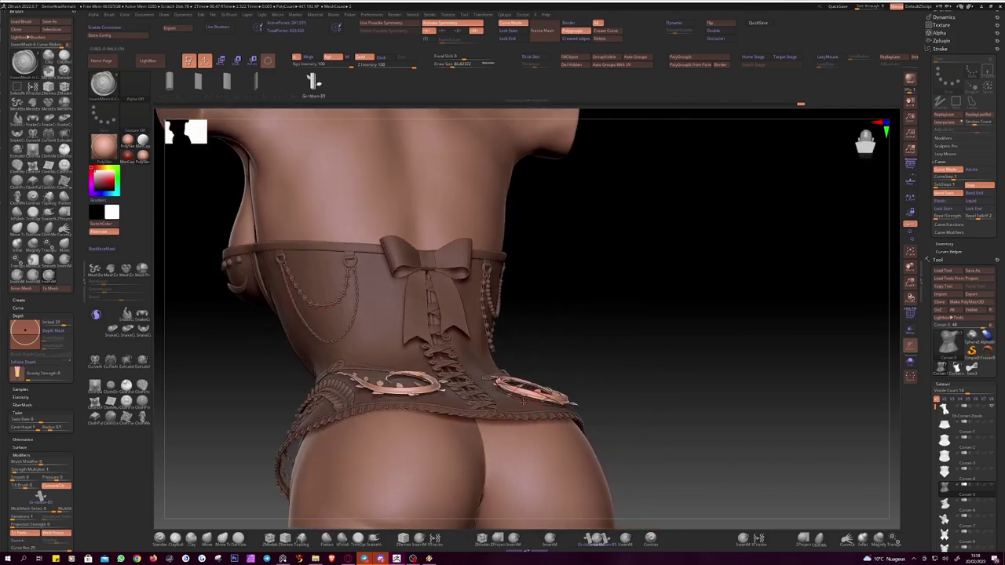
right_click_drag(550, 400, 675, 458)
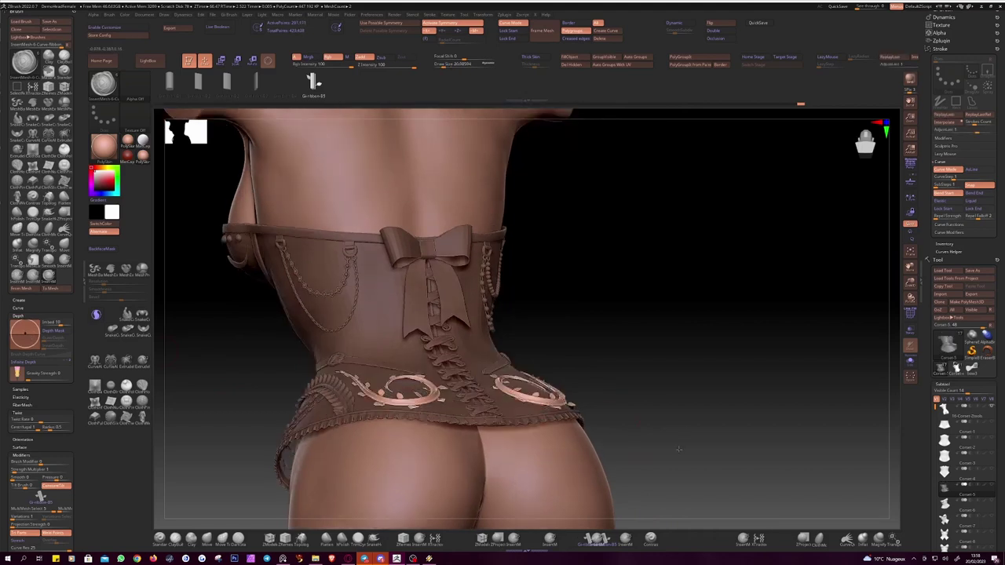
right_click_drag(755, 336, 910, 267)
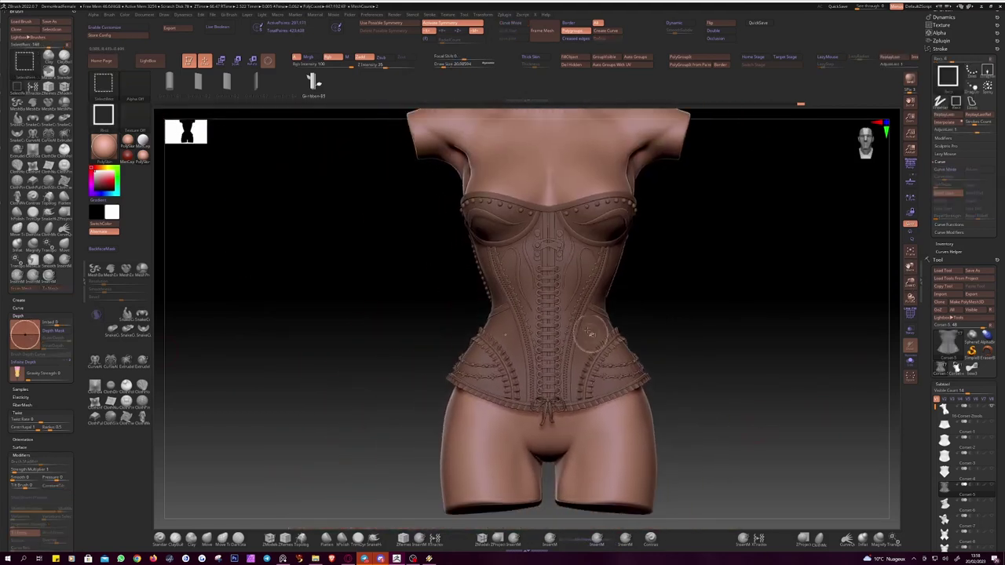
Step: Subdivide the corset mesh one level with Divide in Tool > Geometry
right_click_drag(260, 348, 369, 348)
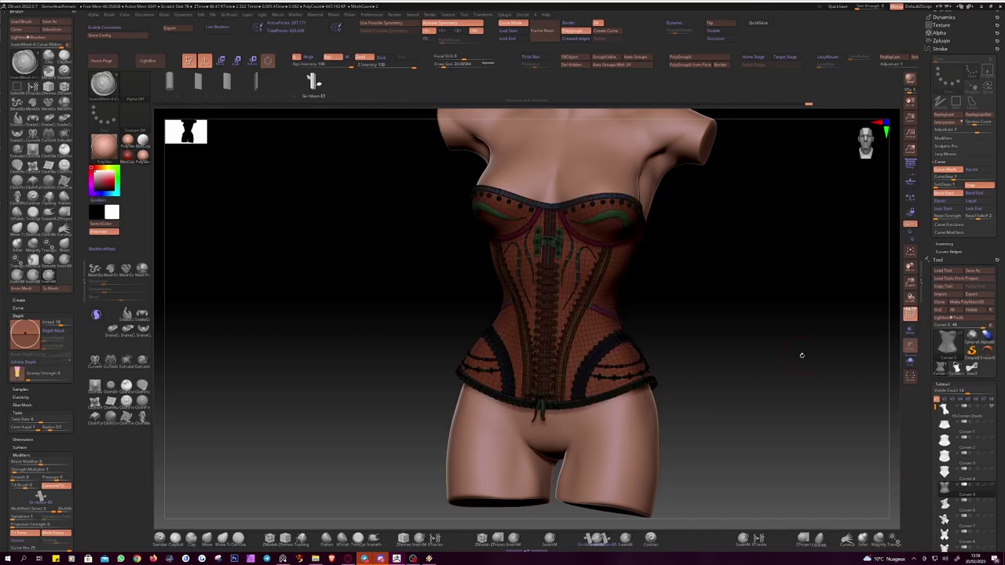
left_click_drag(408, 358, 403, 357, "shift")
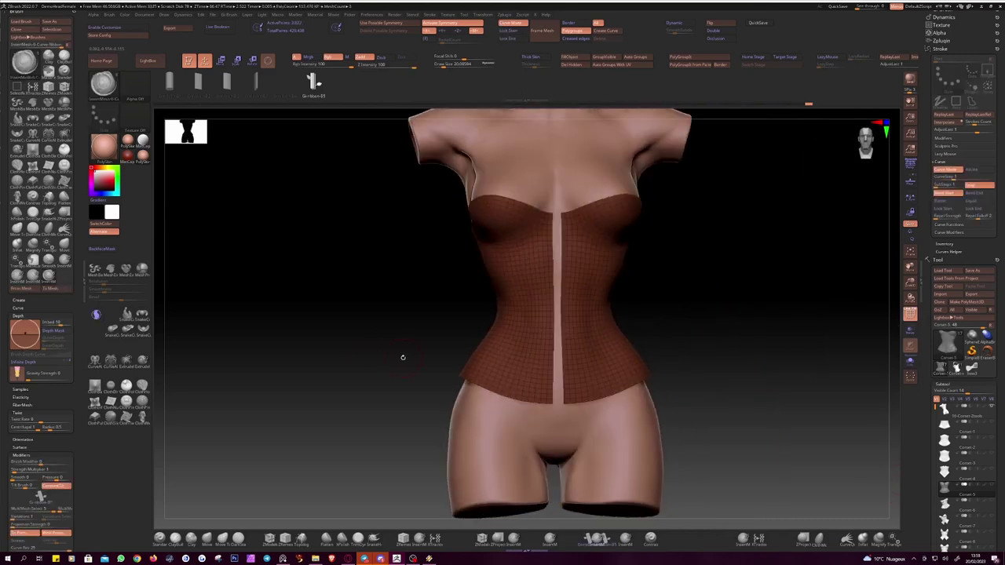
scroll(937, 296, "down", 5)
scroll(937, 295, "down", 5)
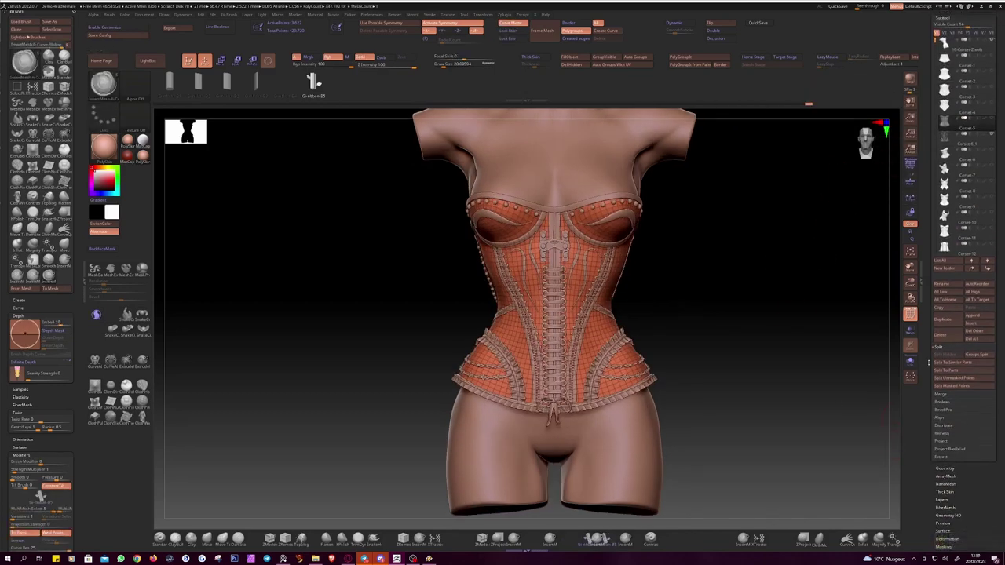
left_click(944, 468)
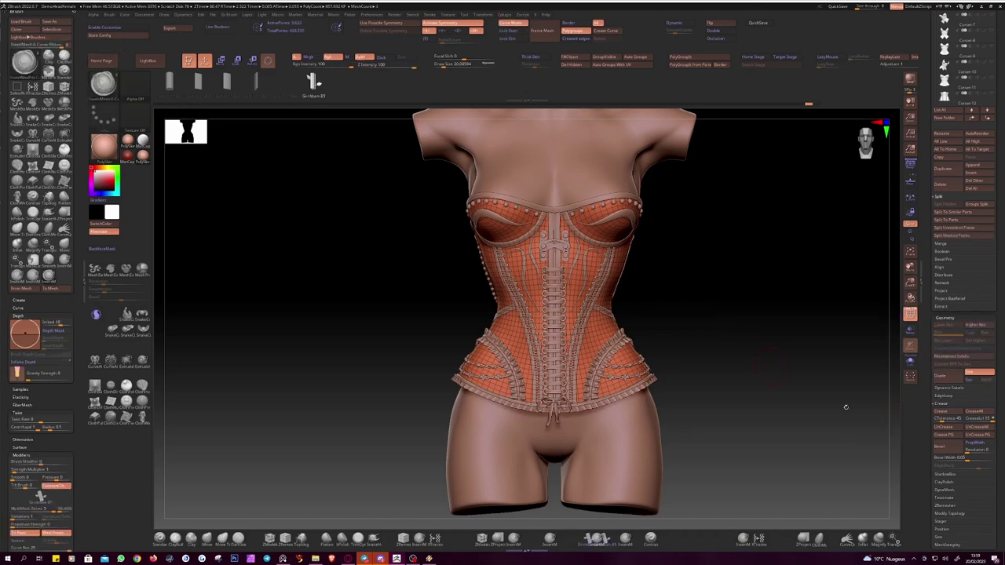
left_click(944, 374)
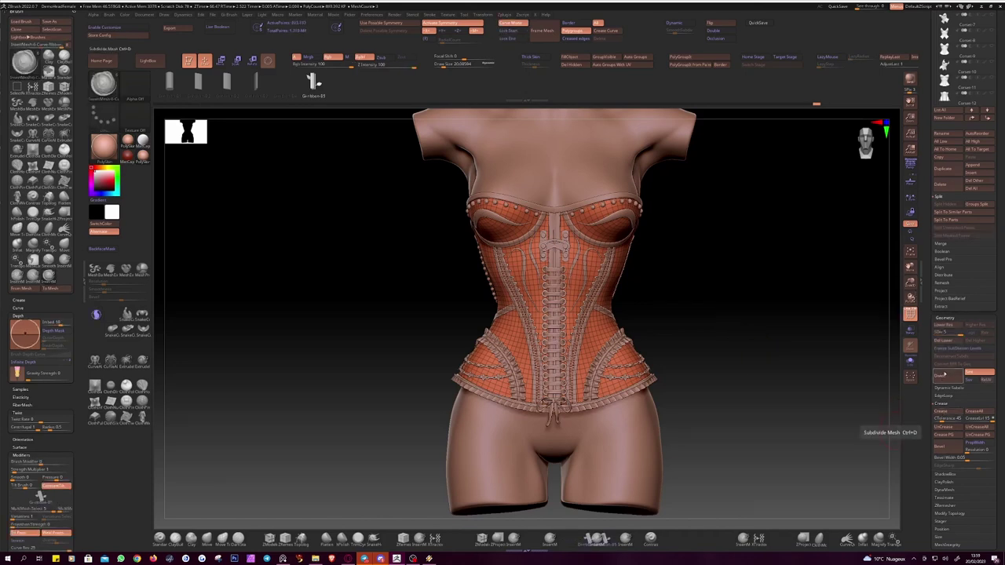
Step: Turn off the PolyF wireframe overlay and open LightBox with the comma key
left_click(910, 314)
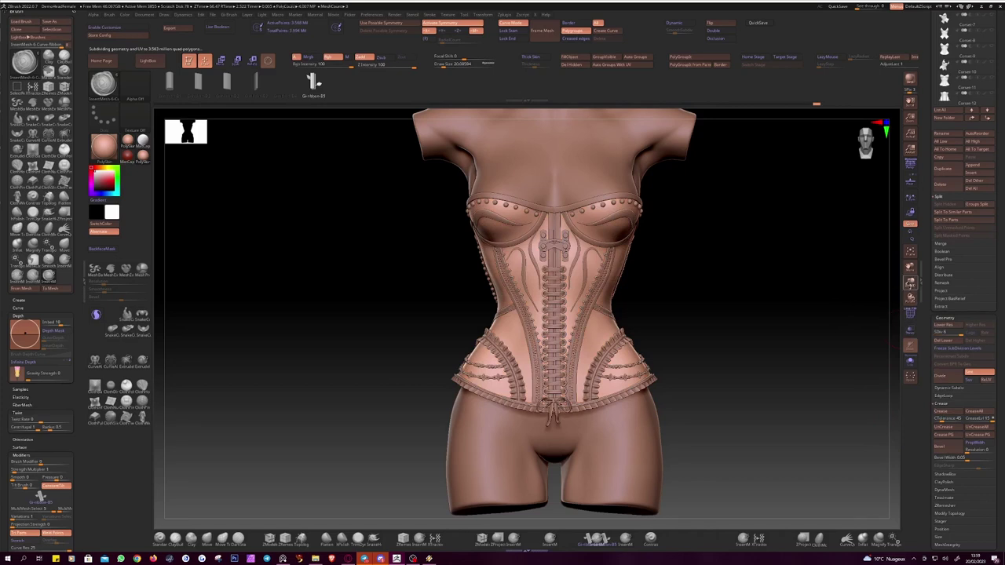
left_click_drag(879, 314, 824, 299)
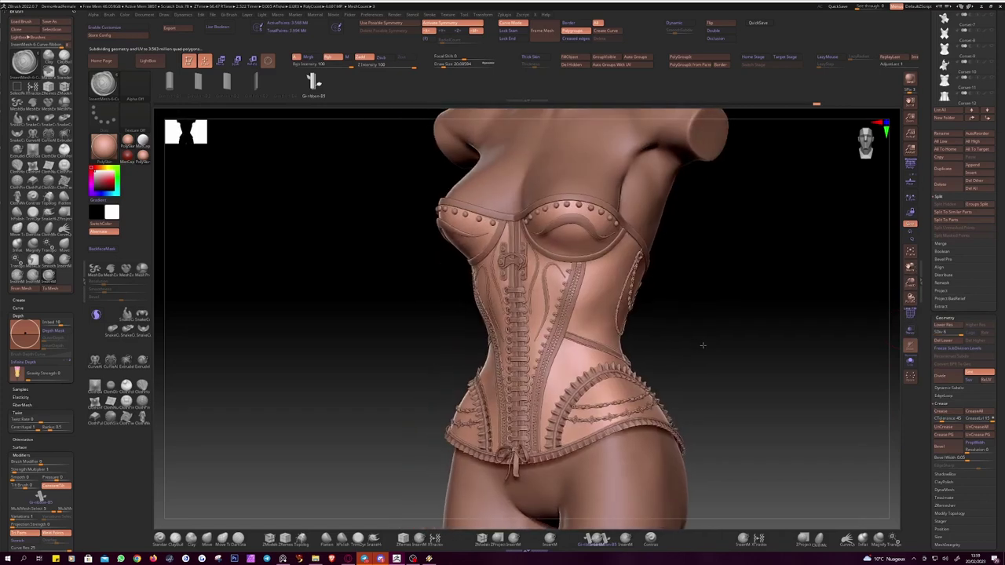
left_click_drag(703, 345, 713, 336, "shift")
key("comma")
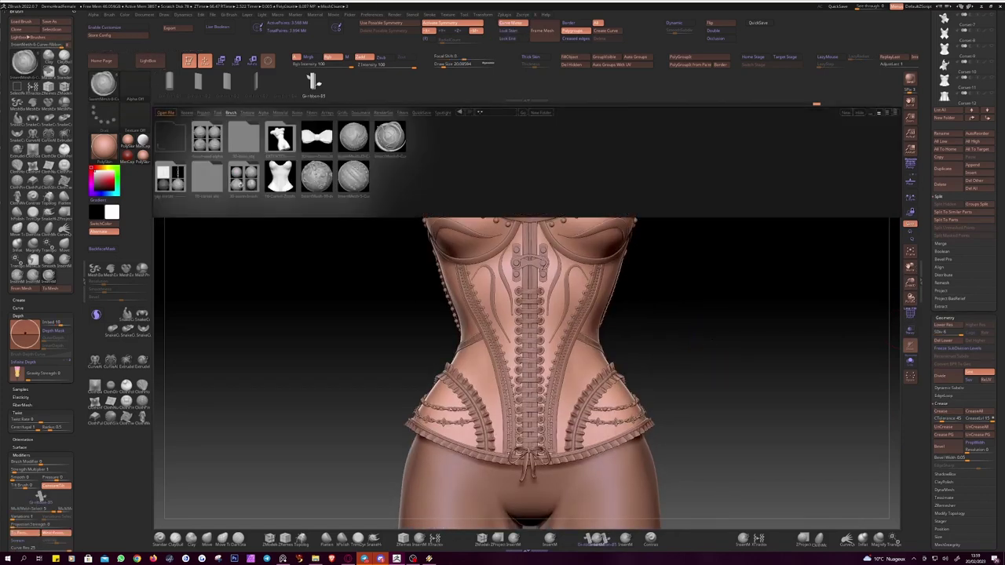
Step: Load a brush from LightBox's InsertMesh folder
double_click(243, 181)
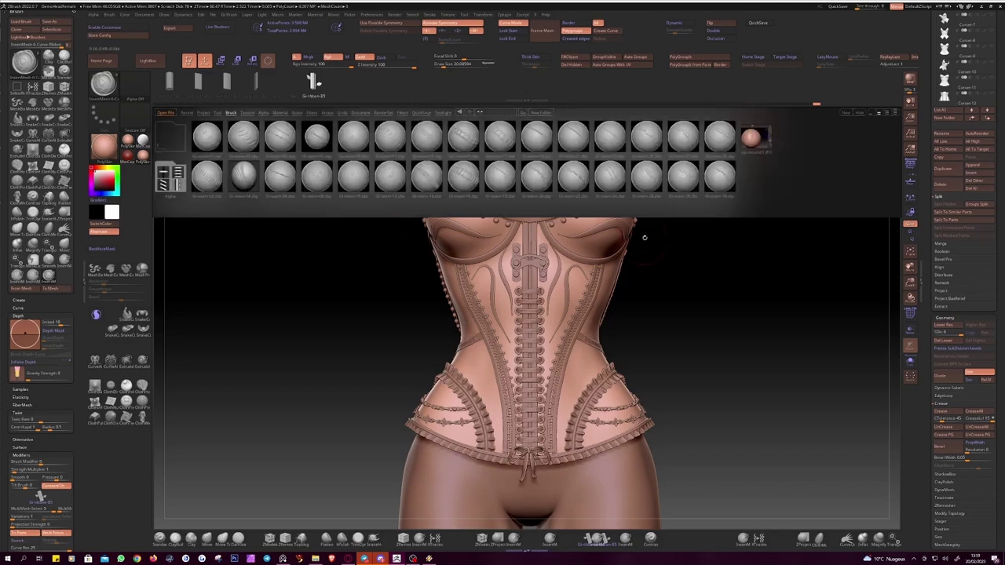
double_click(273, 180)
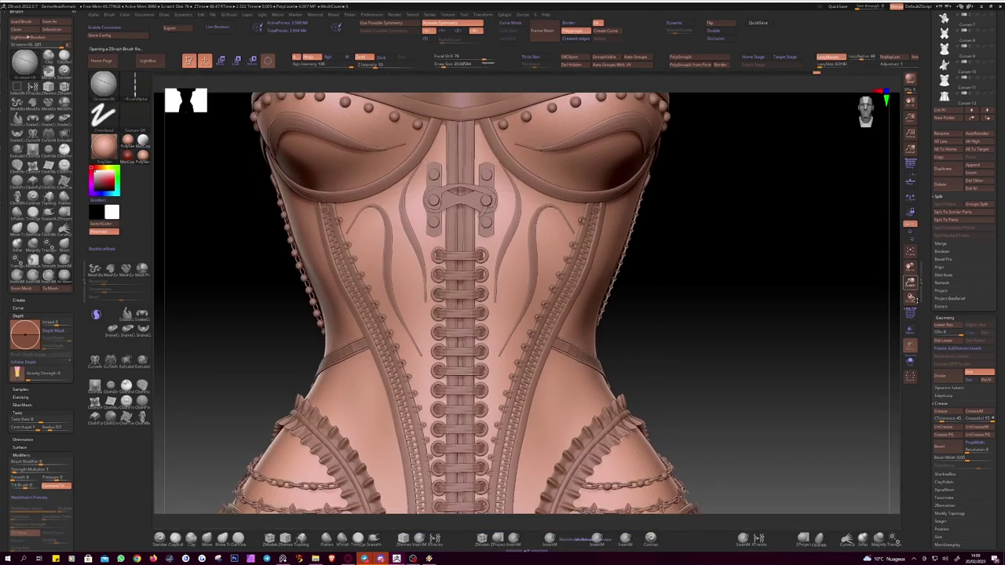
left_click_drag(785, 330, 801, 298)
Step: Make the corset display semi-transparent and expand the Stroke > Lazy Mouse settings
key("space")
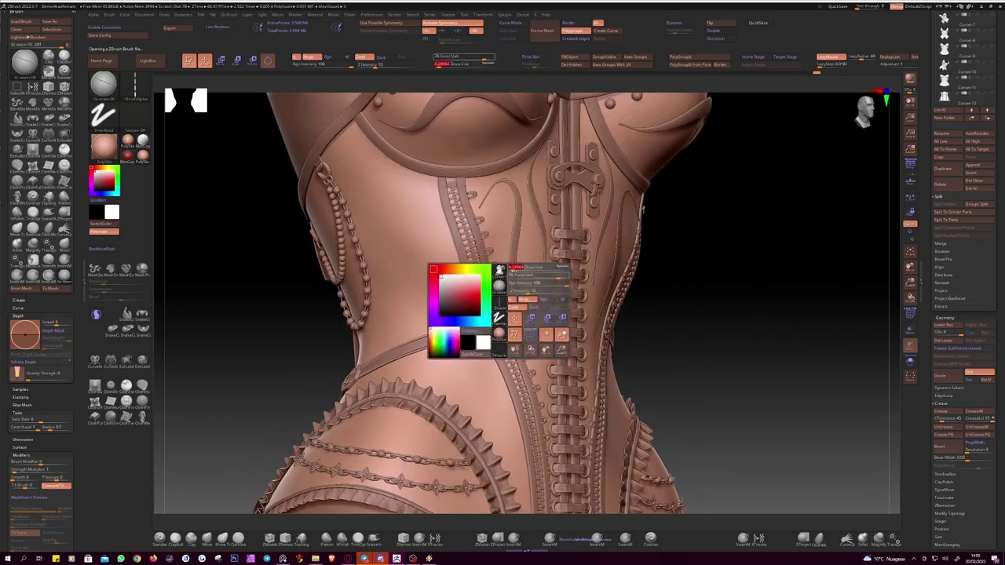
key("t")
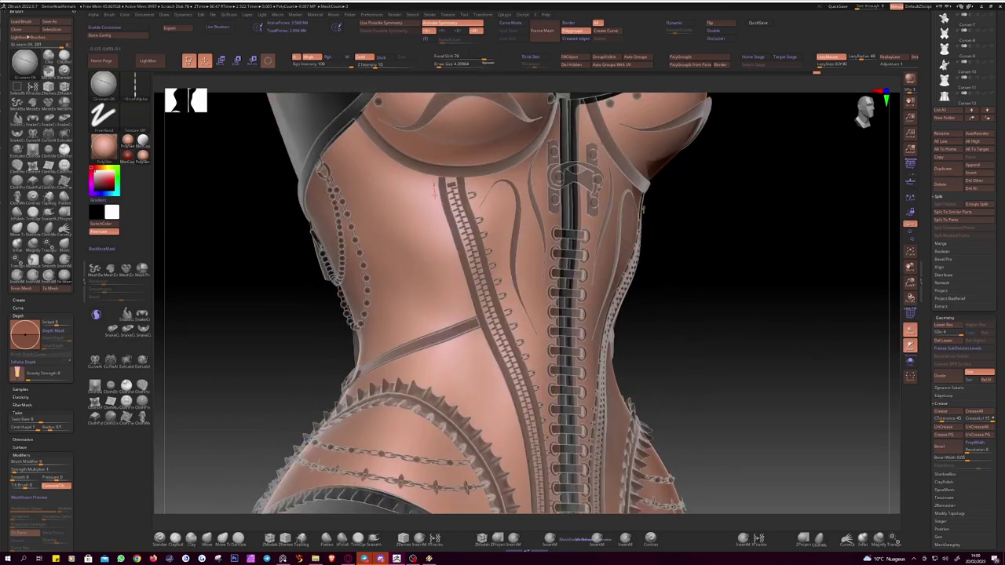
key("space")
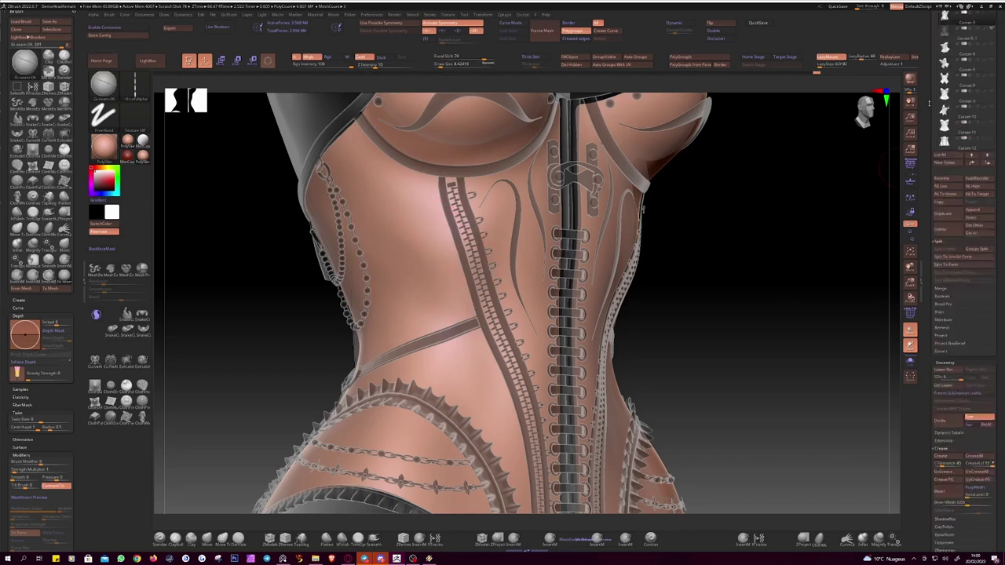
scroll(933, 176, "up", 10)
left_click(944, 167)
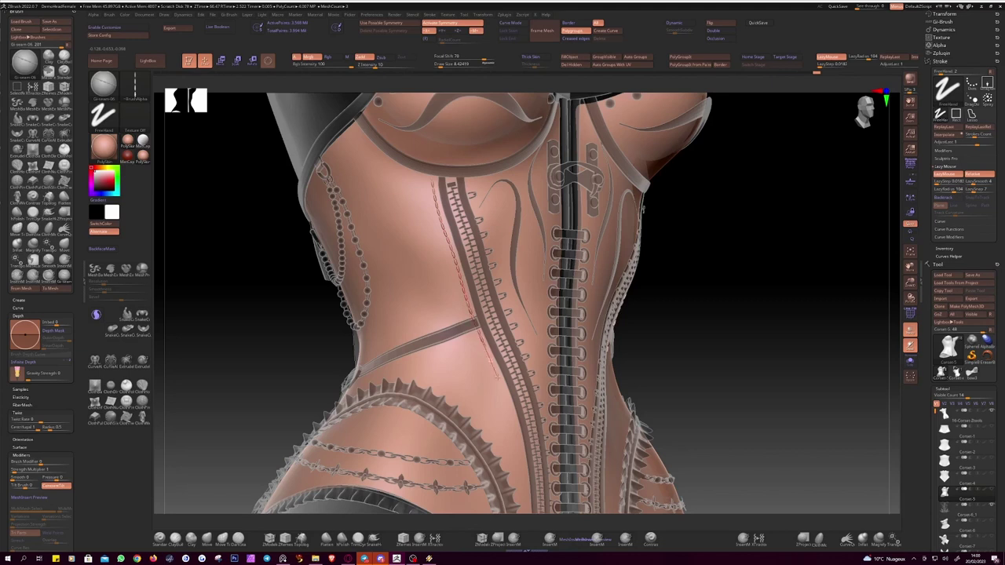
left_click_drag(265, 326, 517, 334)
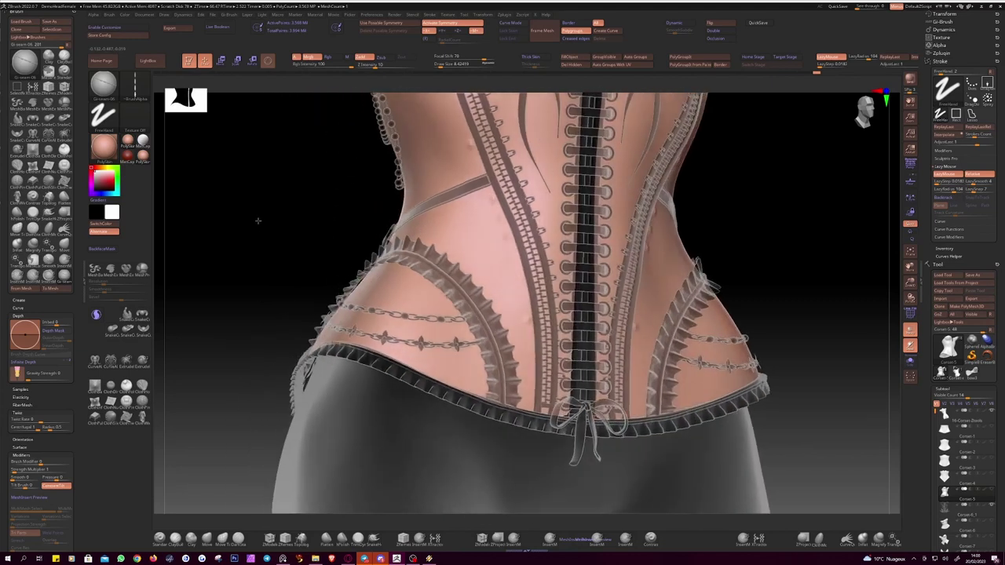
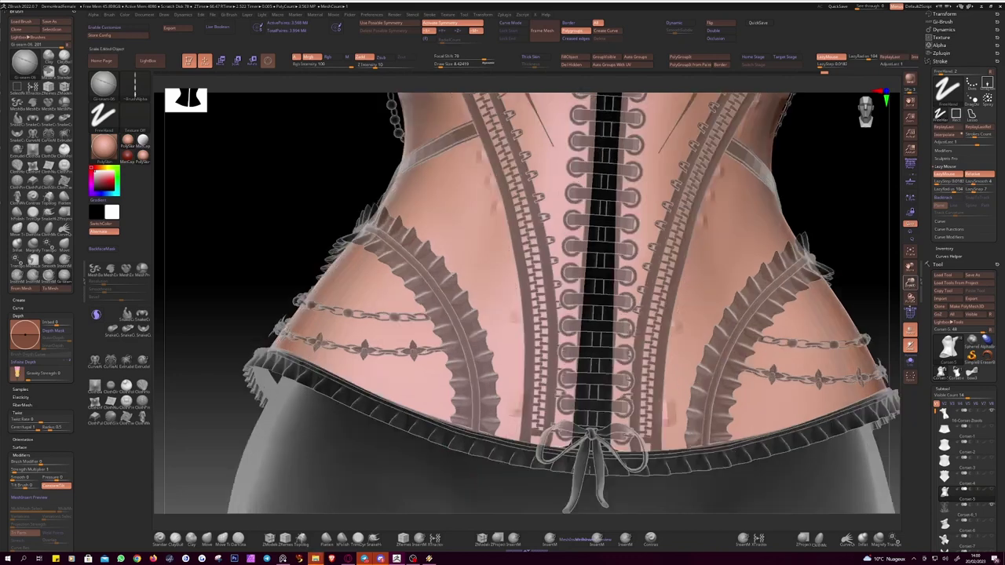
Step: Load a Gr-seam brush from the LightBox brush library
left_click_drag(537, 449, 303, 123, "alt")
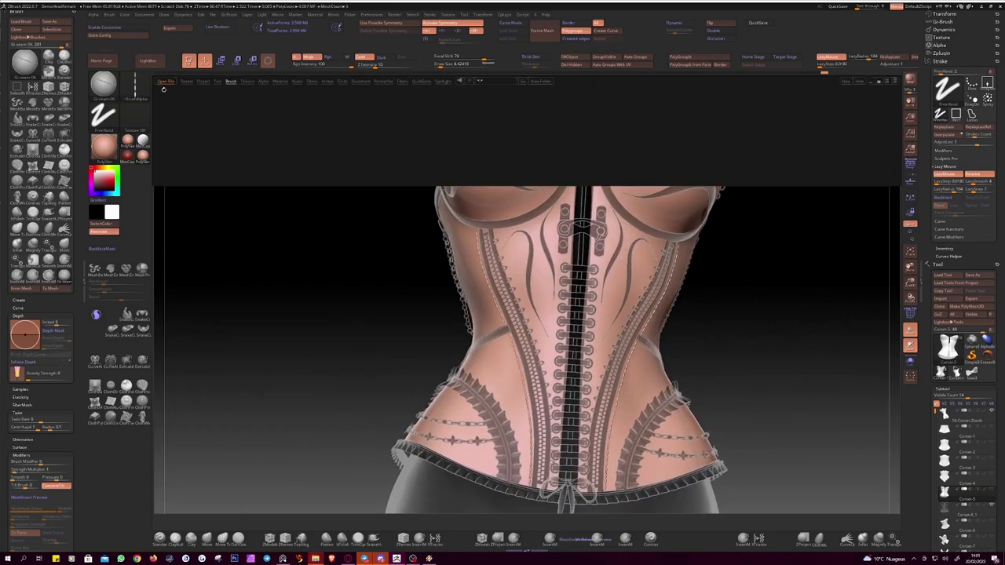
left_click(231, 81)
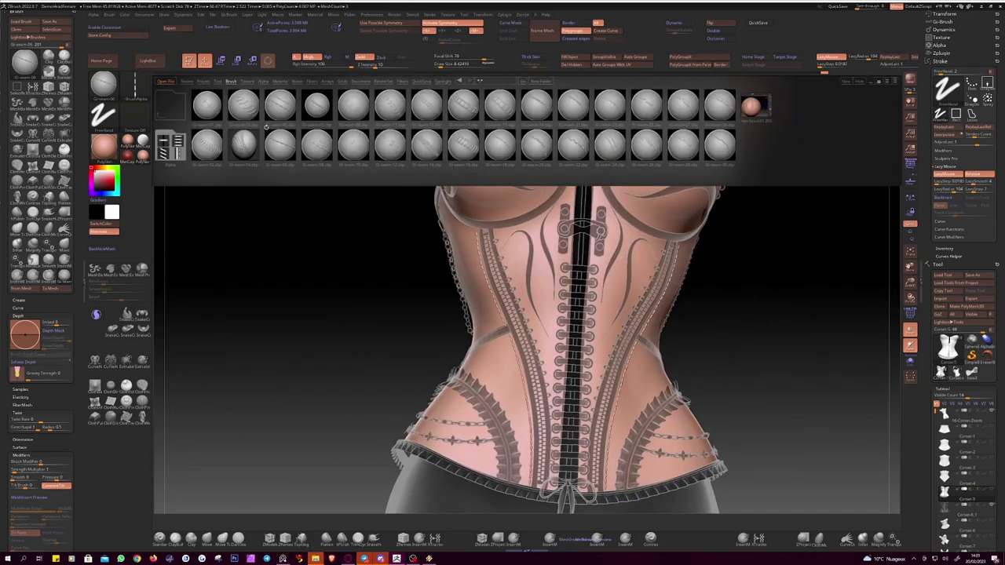
left_click(317, 146)
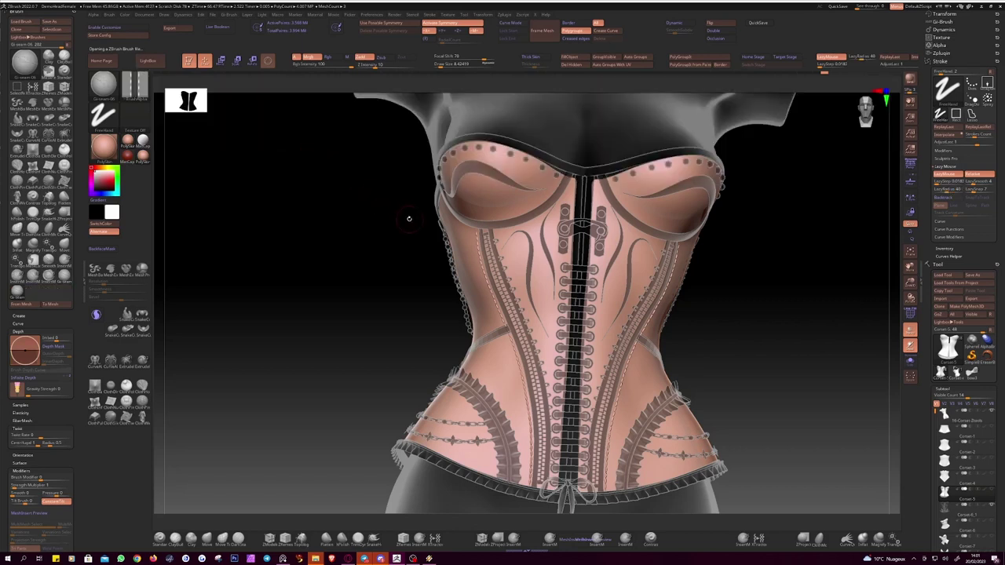
Step: Redraw the stitch seam along the right cup's outer edge, replacing the first attempt
mouse_move(408, 218)
left_mouse_down()
mouse_move(395, 260)
mouse_move(702, 382)
mouse_move(298, 161)
left_mouse_up()
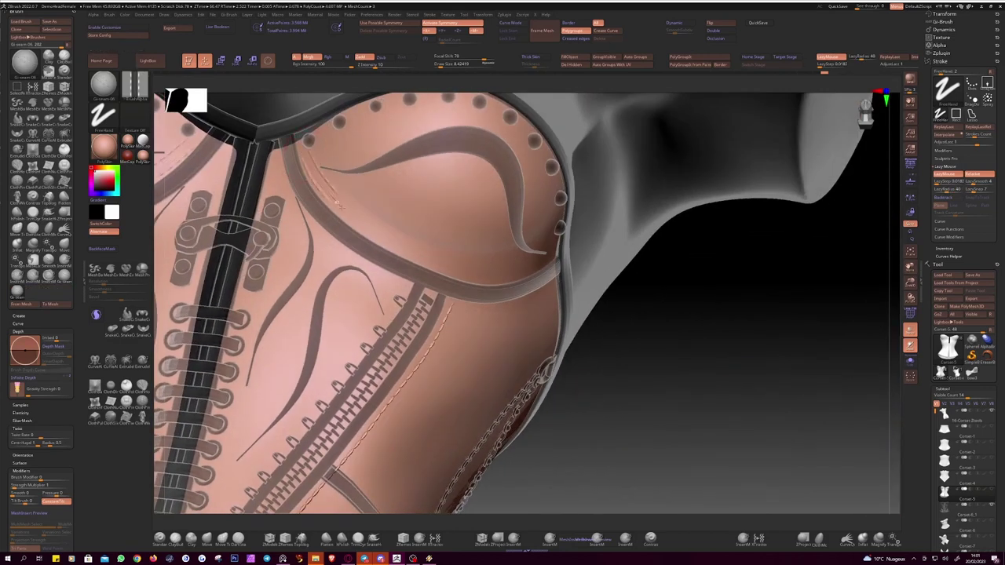
left_click_drag(644, 400, 326, 181)
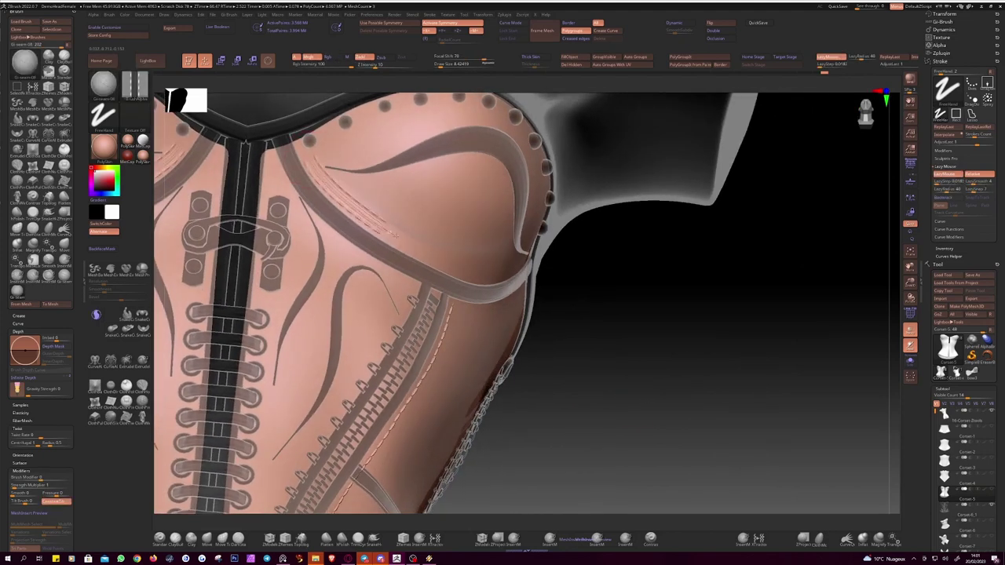
left_click_drag(629, 368, 419, 256)
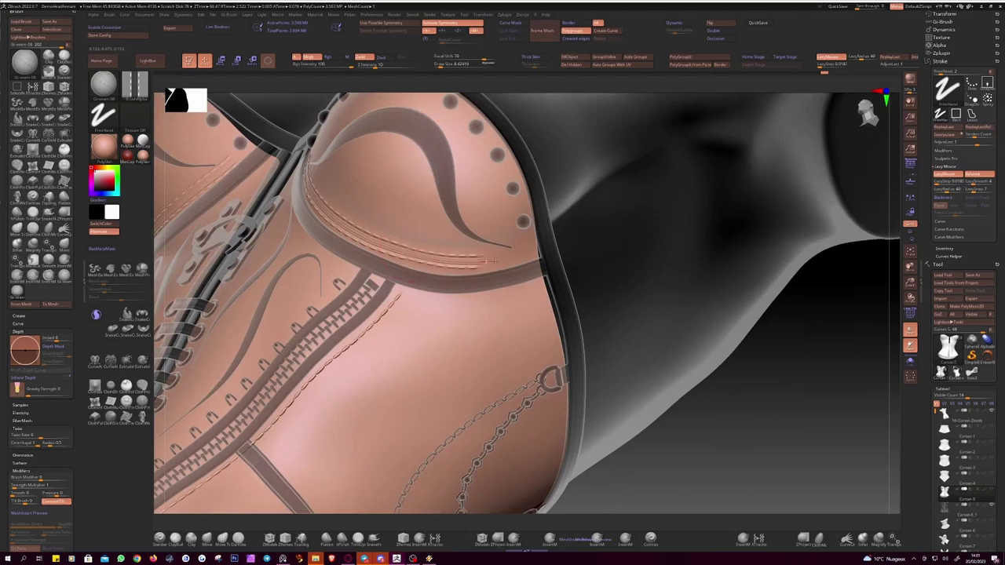
left_click_drag(548, 248, 405, 296)
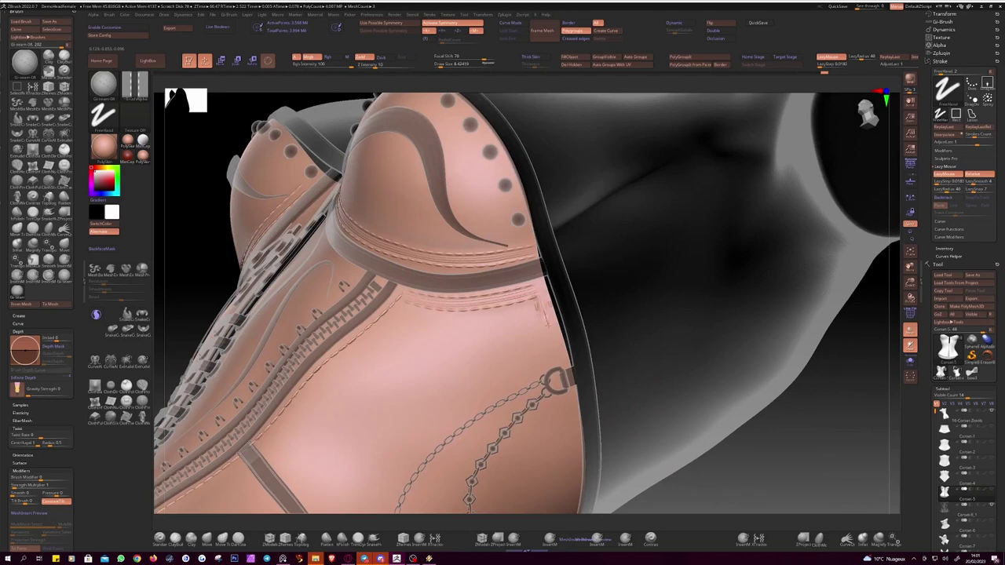
key("ctrl+z")
mouse_move(400, 298)
left_mouse_down()
mouse_move(487, 301)
mouse_move(404, 298)
left_mouse_up()
right_click_drag(392, 291, 539, 184)
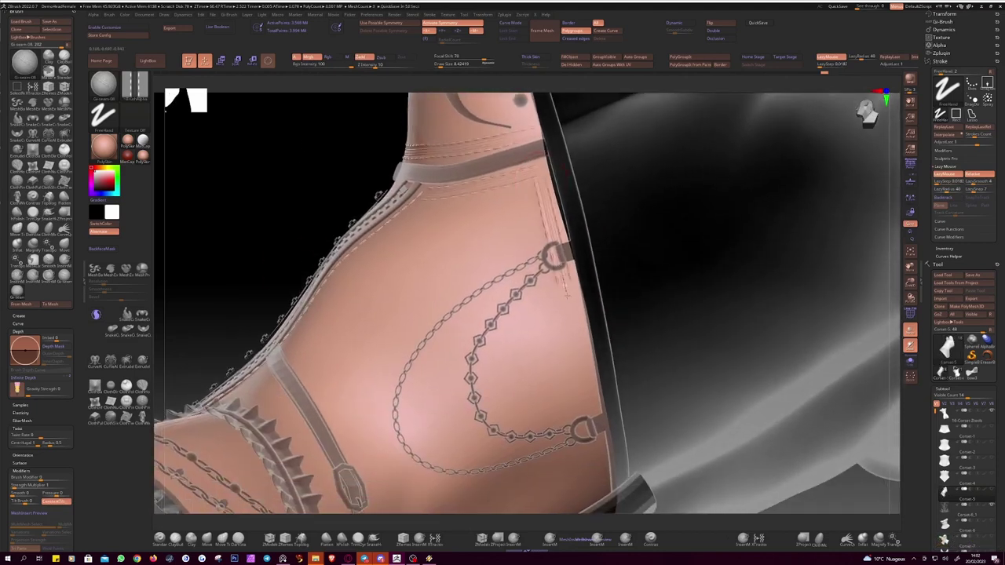
Step: Extend the stitch seam down the cup's side and keep the top back-edge stitching
left_click_drag(567, 296, 587, 409)
left_click_drag(272, 202, 585, 220)
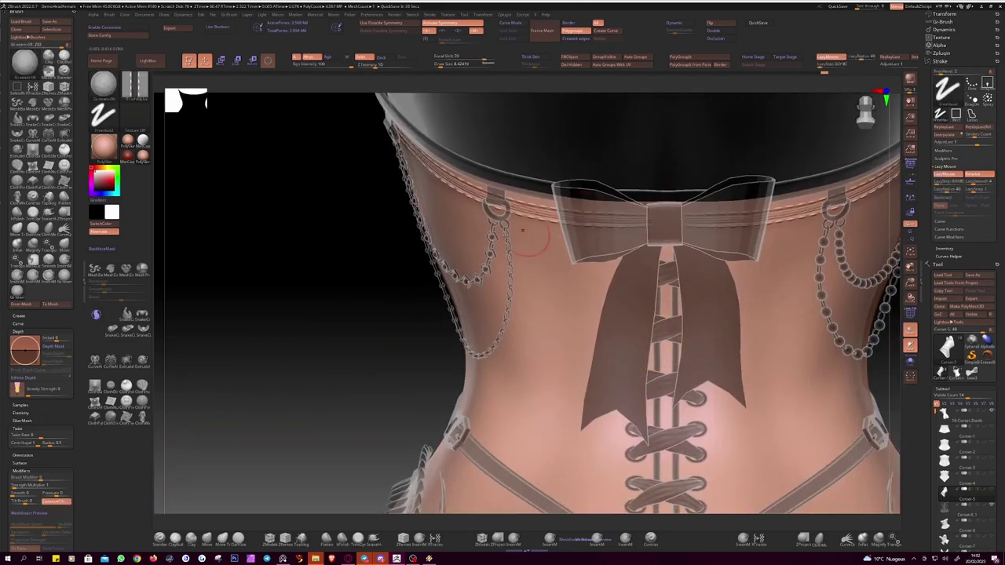
key("ctrl+z")
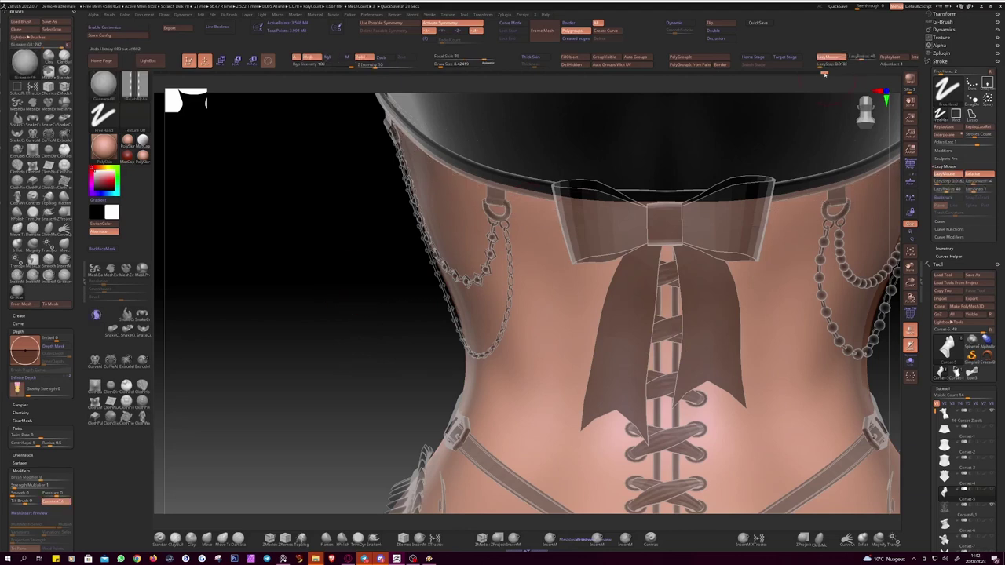
key("ctrl+shift+z")
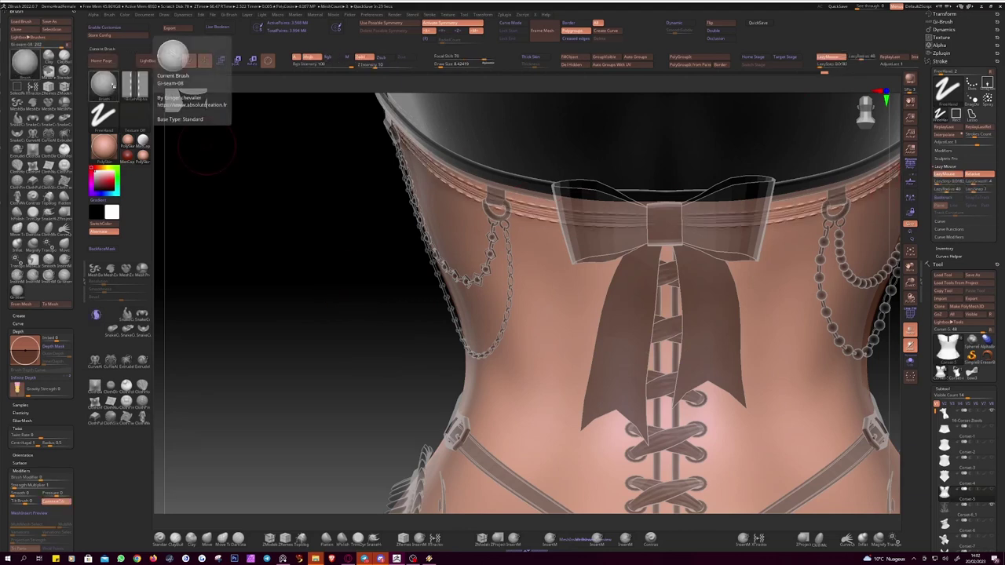
Step: Load a different Gr-seam brush from LightBox
left_click(148, 60)
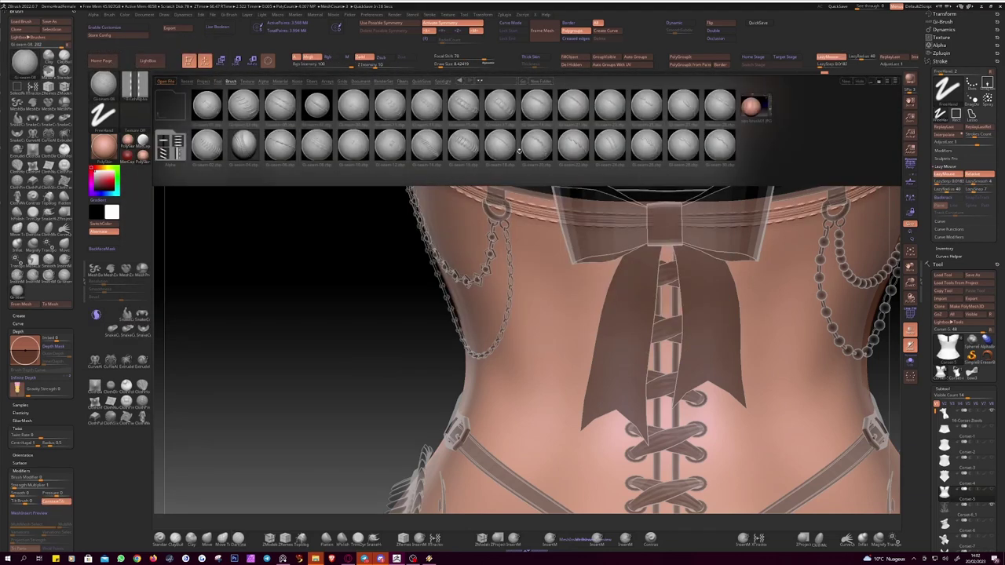
double_click(647, 106)
mouse_move(885, 353)
left_mouse_down("alt")
mouse_move(885, 198)
mouse_move(885, 259)
left_mouse_up("alt")
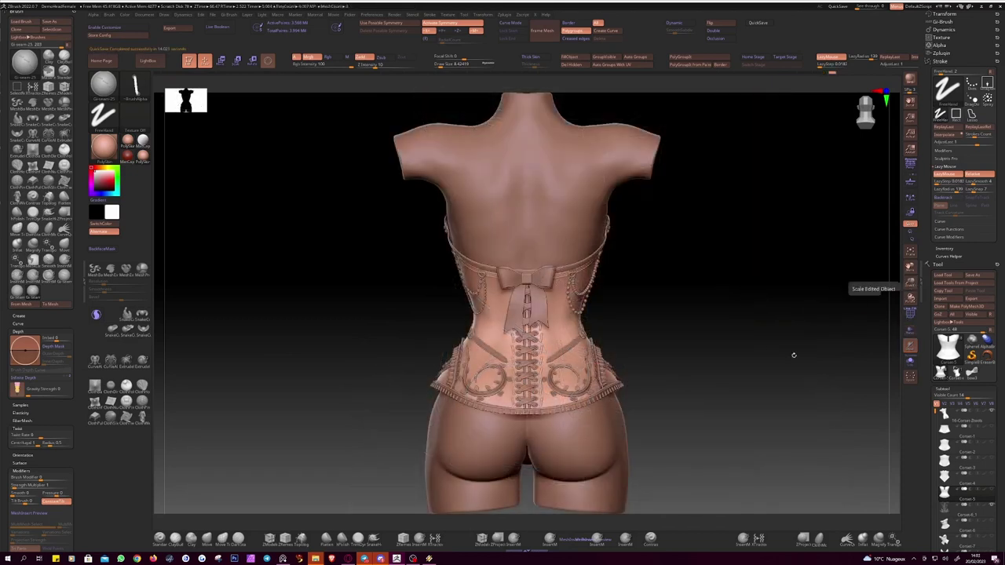
Step: Load a Gr-Fold brush and lower its Z Intensity from 40 to 28
left_click(147, 61)
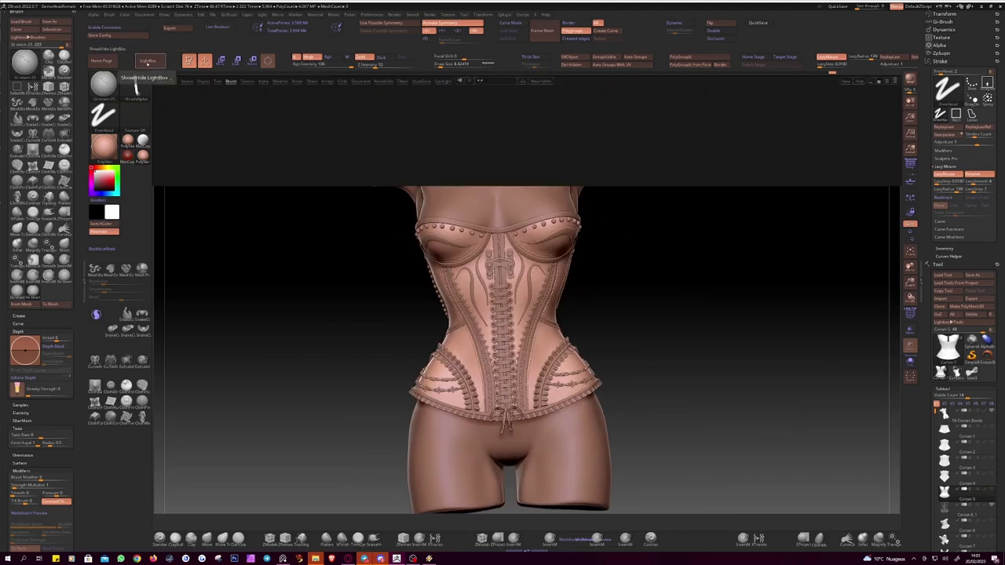
double_click(202, 106)
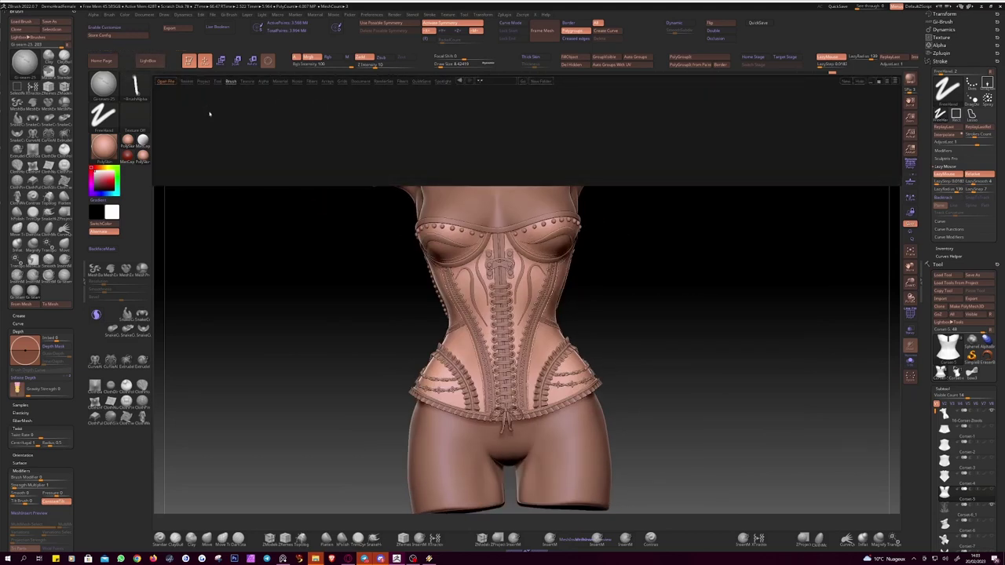
double_click(208, 106)
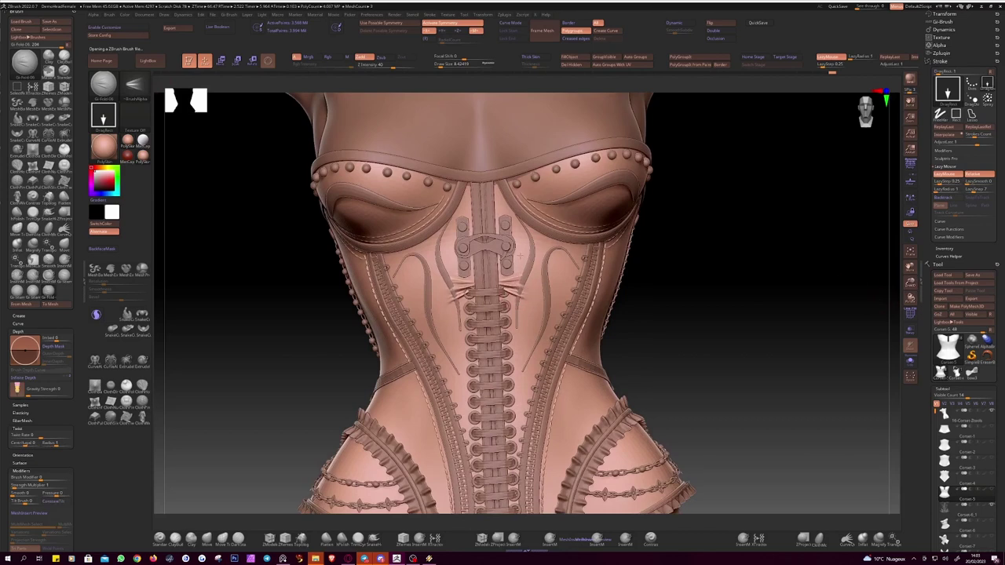
left_click_drag(380, 65, 372, 66)
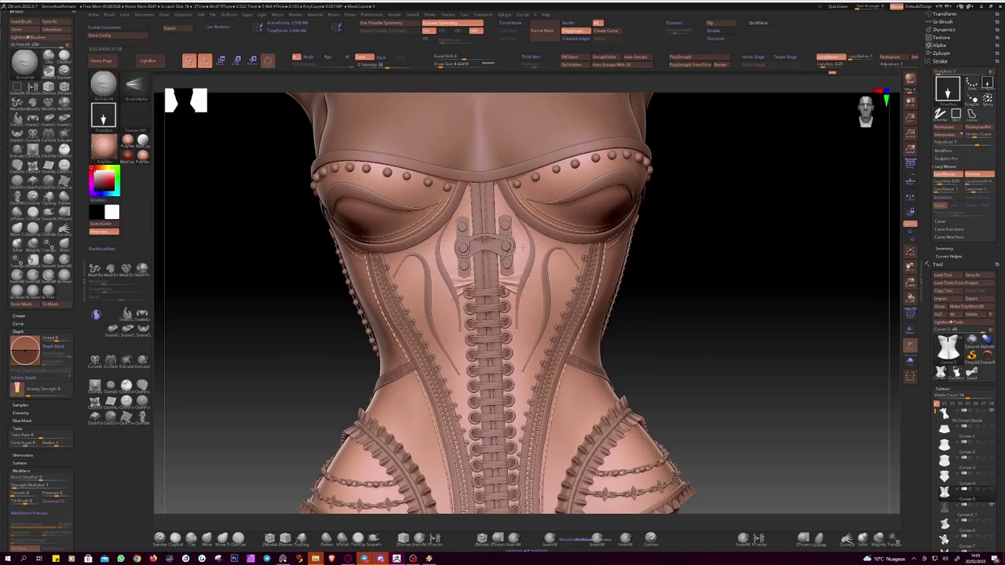
Step: Sculpt symmetric soft folds around the corset's central buckle
left_click_drag(518, 237, 504, 213)
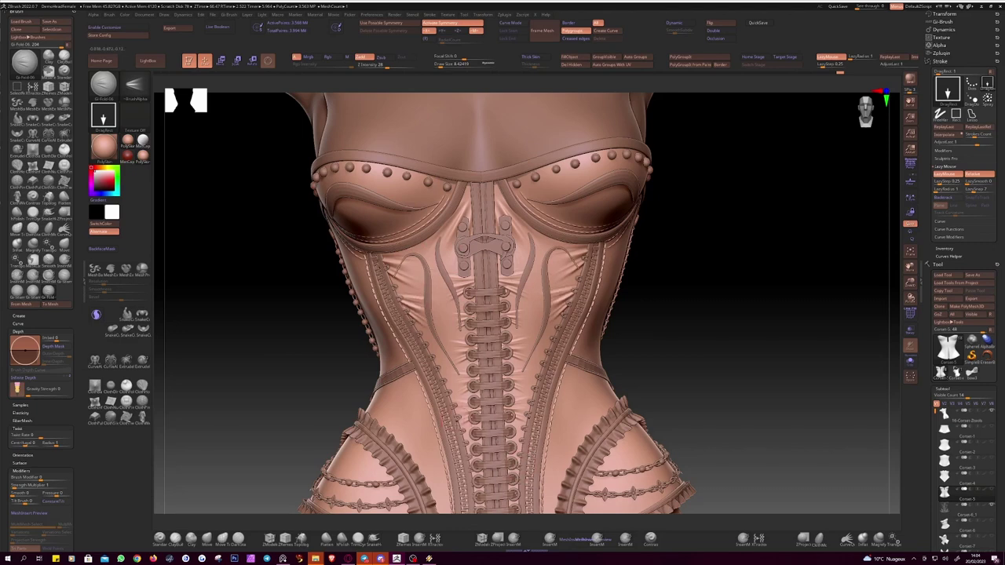
left_click_drag(303, 321, 405, 345, "alt")
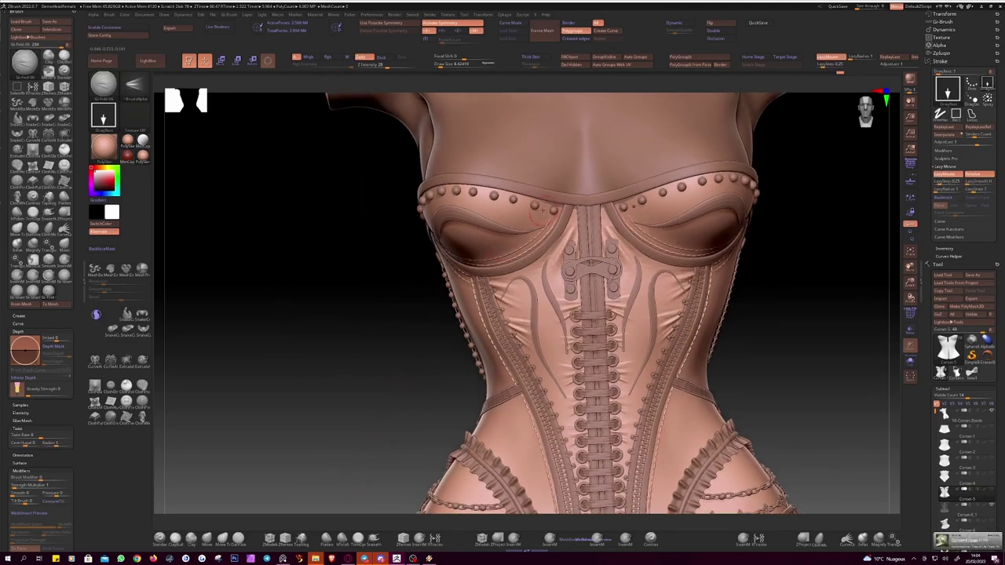
right_click_drag(541, 234, 438, 218)
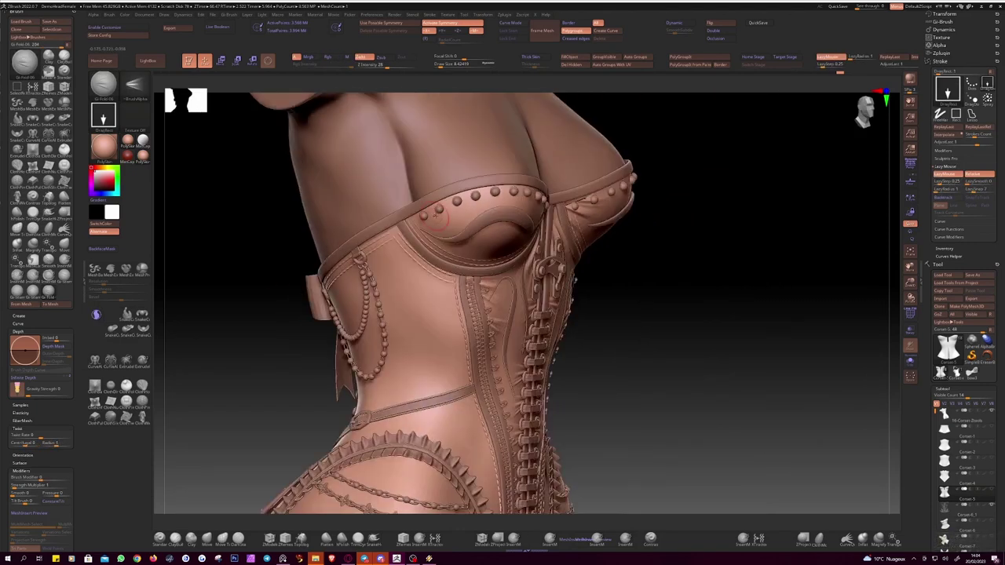
right_click_drag(274, 314, 255, 315, "shift")
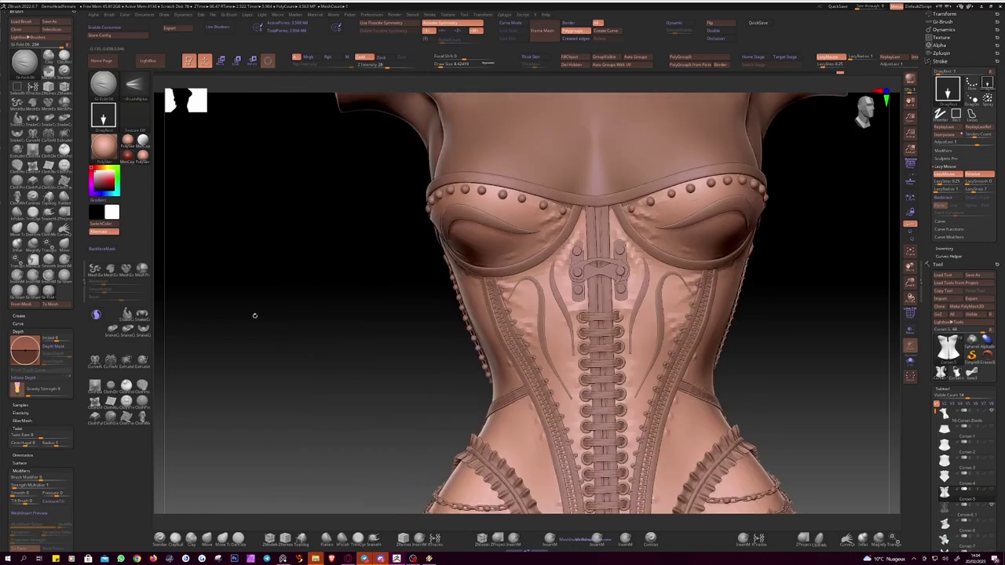
left_click(147, 60)
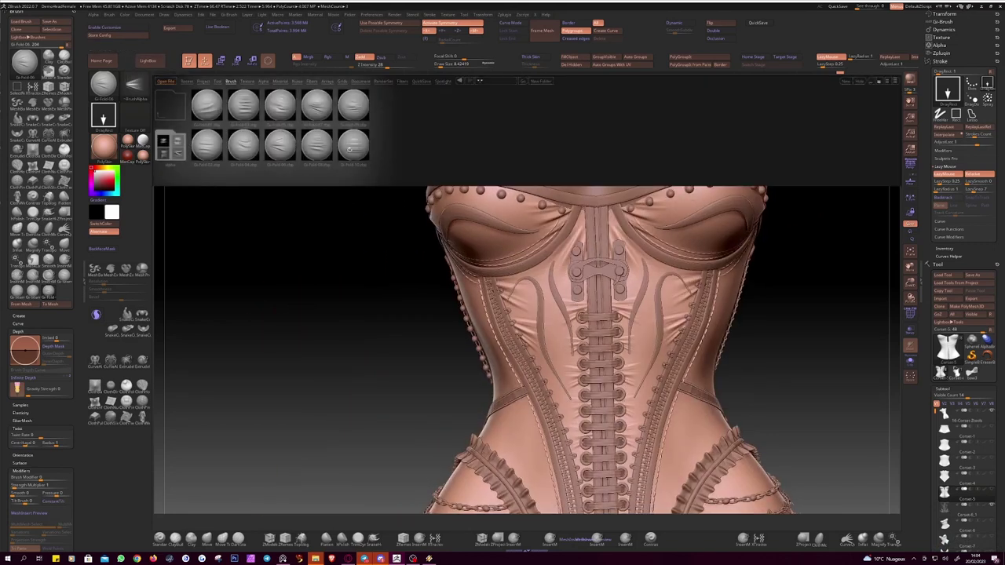
Step: Load another fold brush and reshape the curved front trims symmetrically
double_click(351, 148)
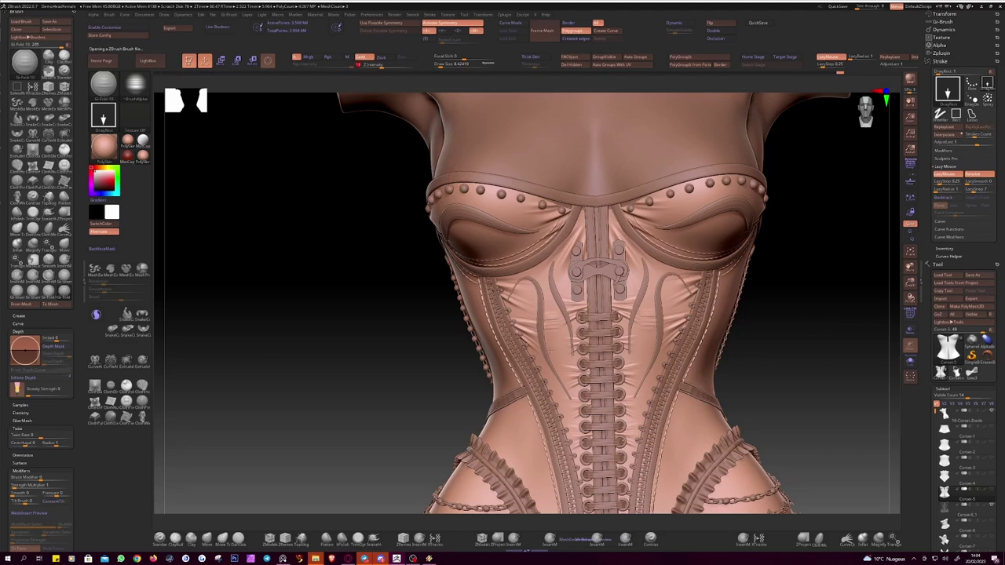
left_click_drag(565, 314, 523, 320)
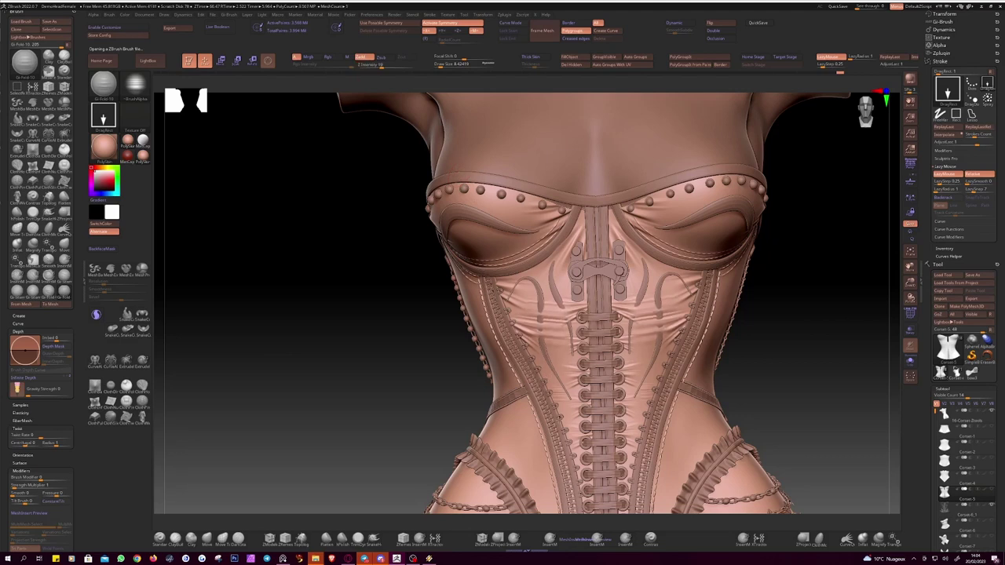
left_click_drag(409, 292, 460, 183, "alt")
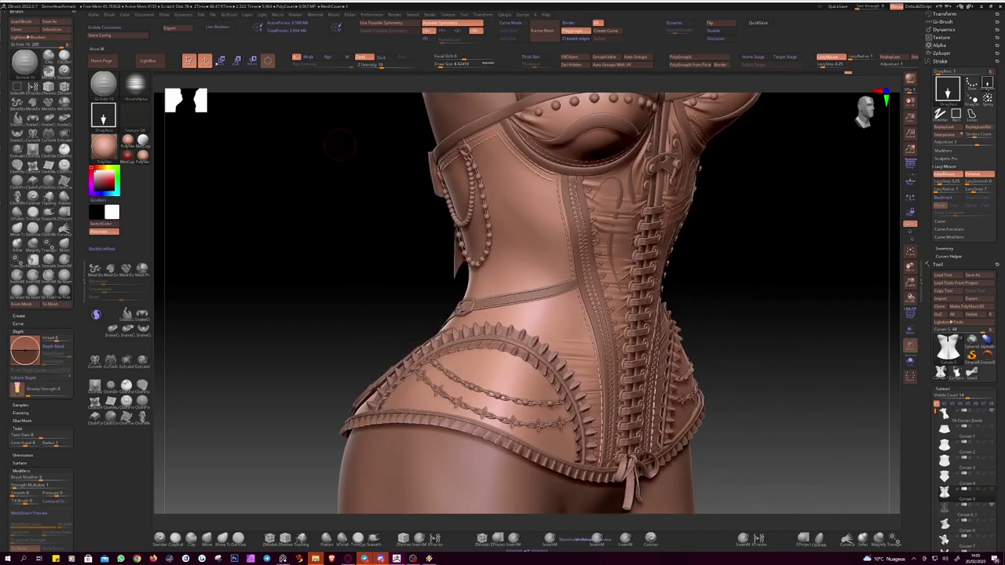
Step: Load another brush from the library and turn the model to its side and back
double_click(317, 146)
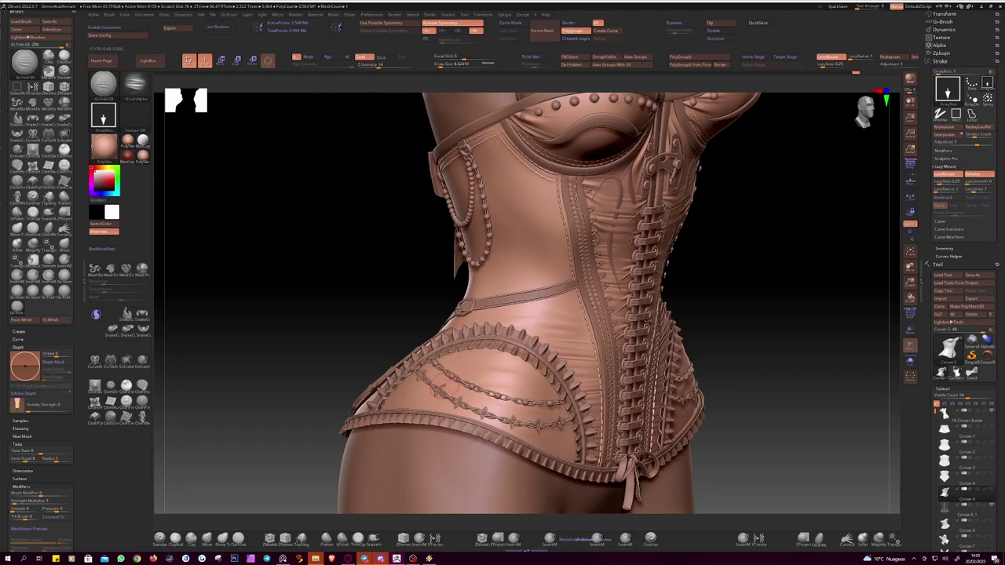
left_click_drag(785, 314, 668, 315)
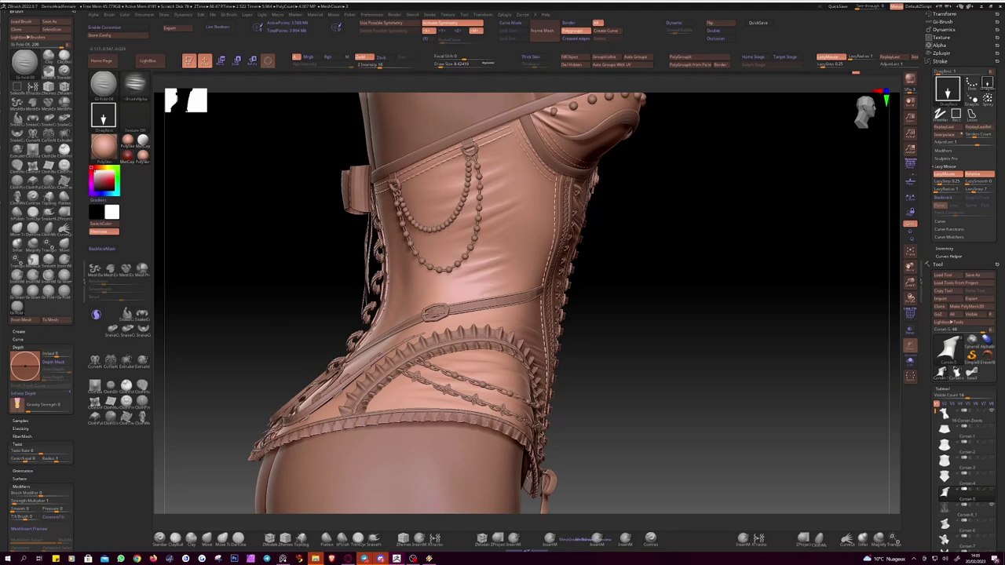
left_click_drag(487, 267, 329, 157)
Step: Smooth the corset back around the waist and lacing
key("b")
key("c")
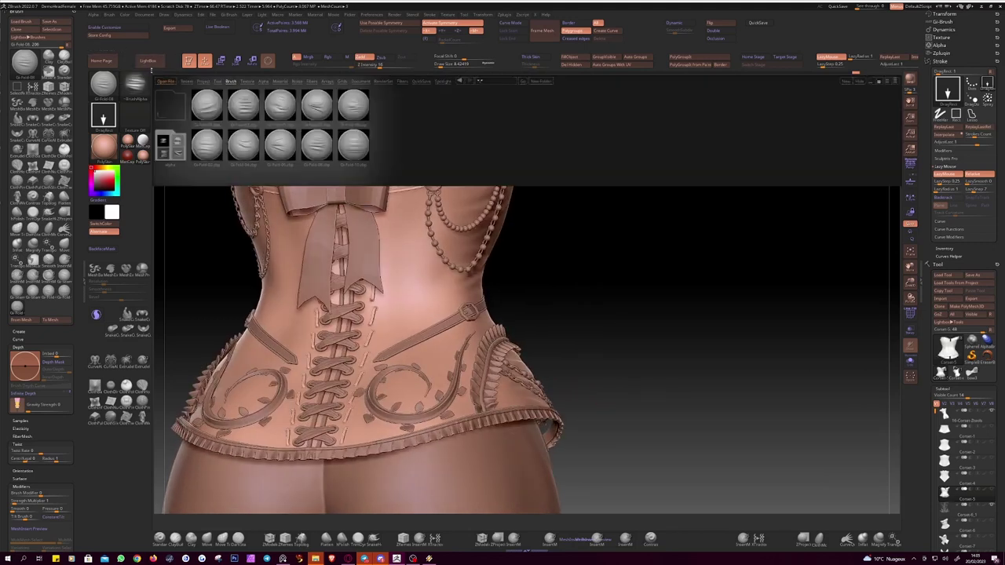
left_click(359, 110)
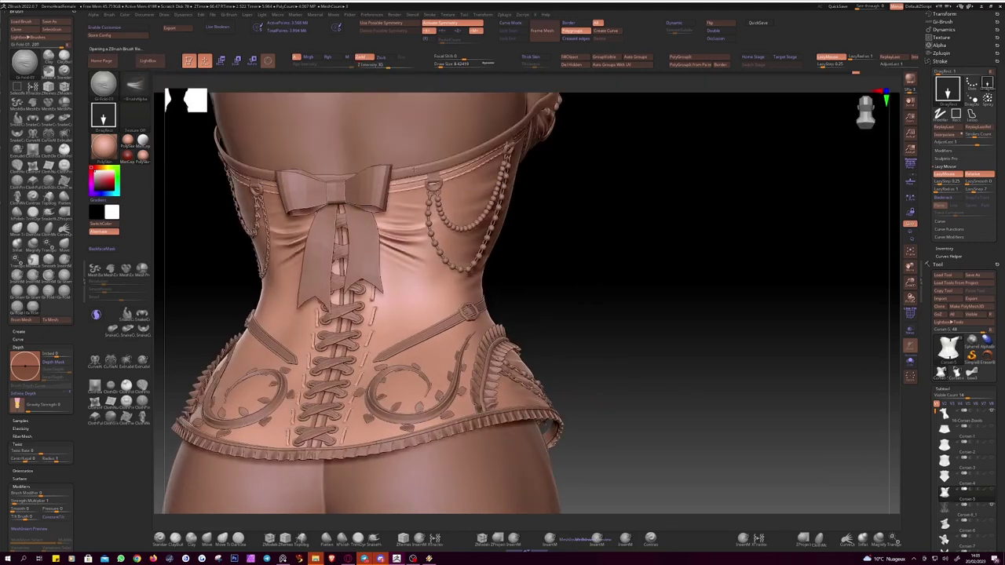
left_click_drag(405, 214, 387, 245, "shift")
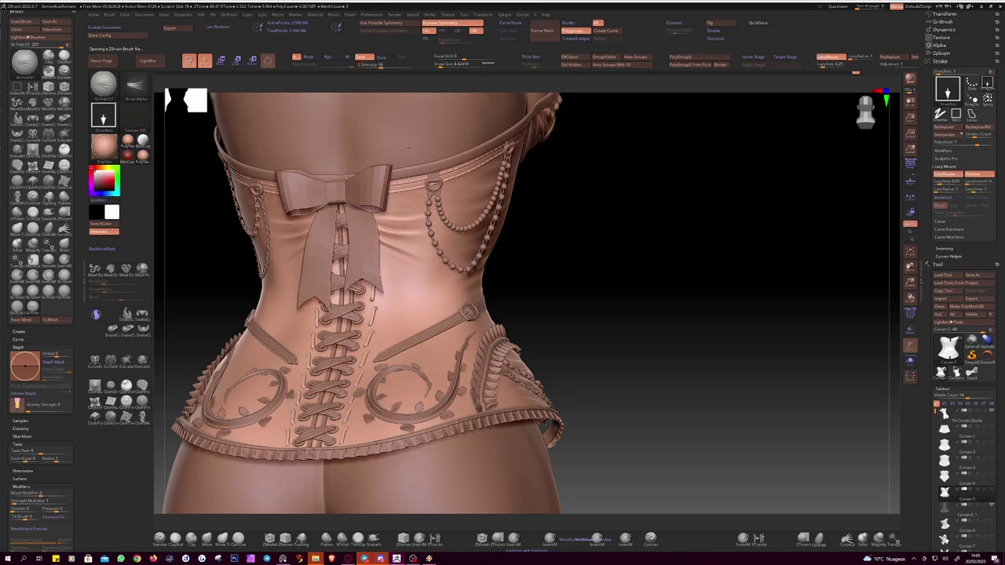
left_click_drag(292, 229, 400, 255, "shift")
left_click_drag(392, 289, 393, 330, "shift")
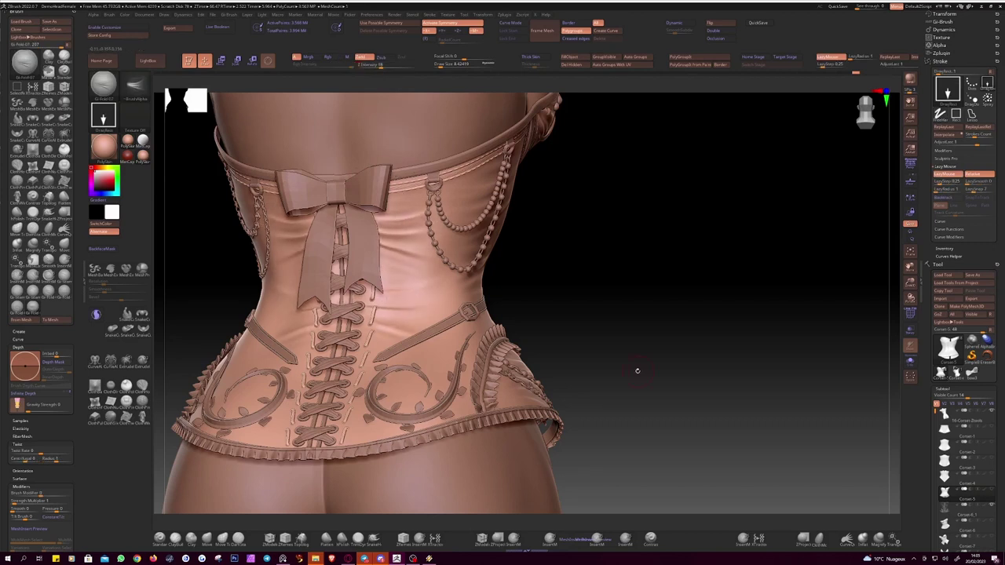
Step: Load a new Gr-Fold brush from the library and select the lacing subtool
left_click_drag(638, 370, 295, 275)
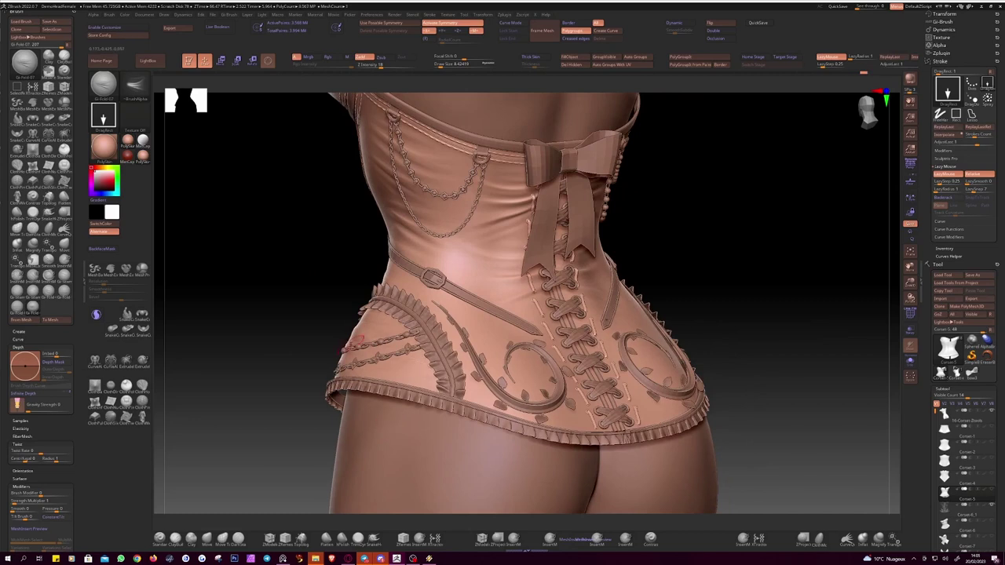
left_click_drag(285, 307, 585, 364)
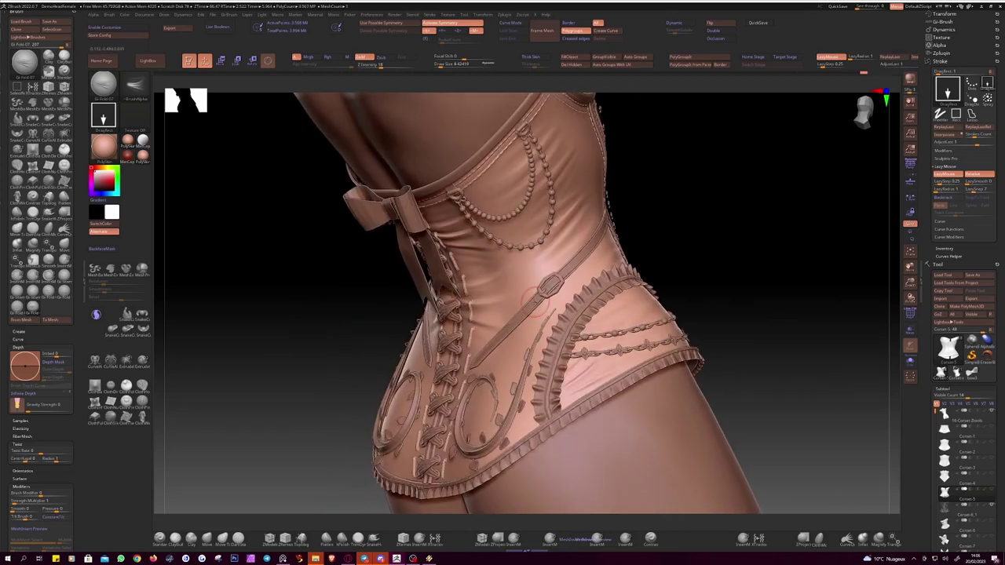
mouse_move(539, 314)
left_mouse_down()
mouse_move(322, 297)
mouse_move(319, 354)
left_mouse_up()
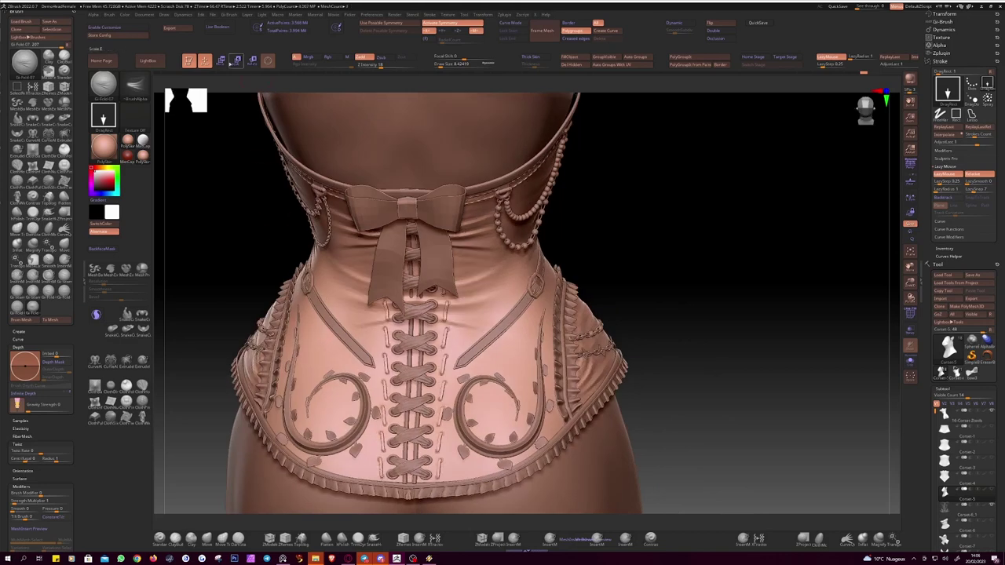
left_click(148, 60)
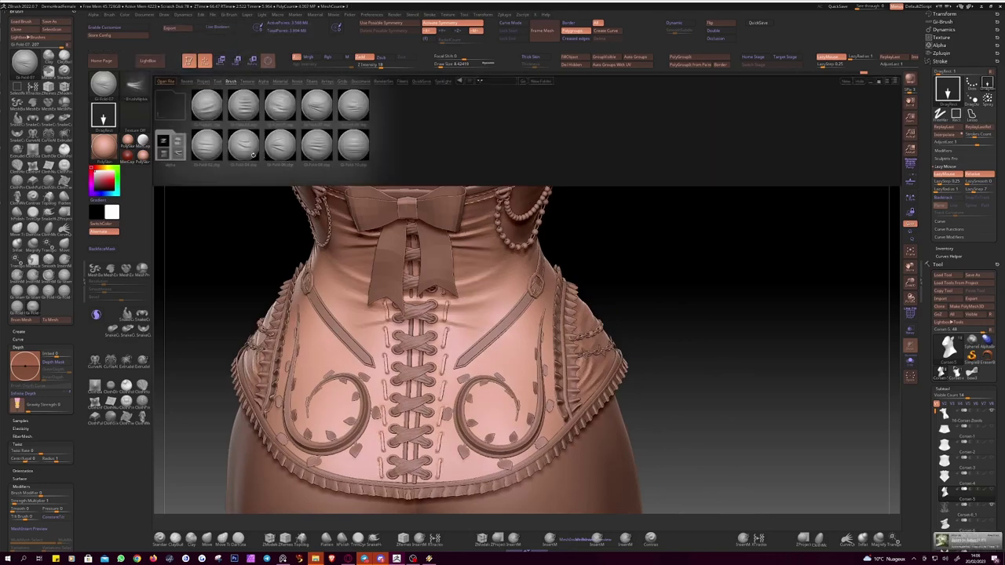
double_click(236, 139)
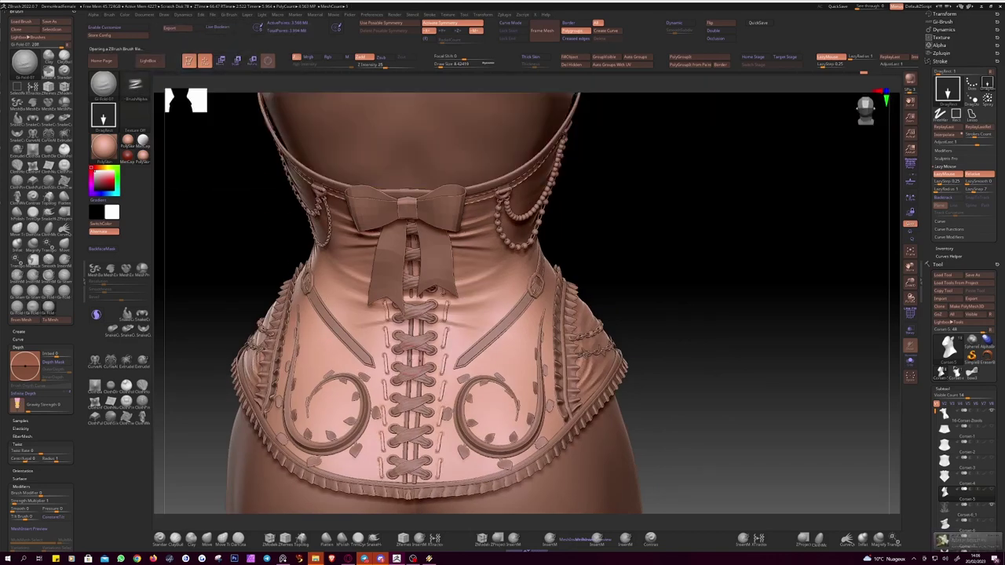
left_click(452, 340, "alt")
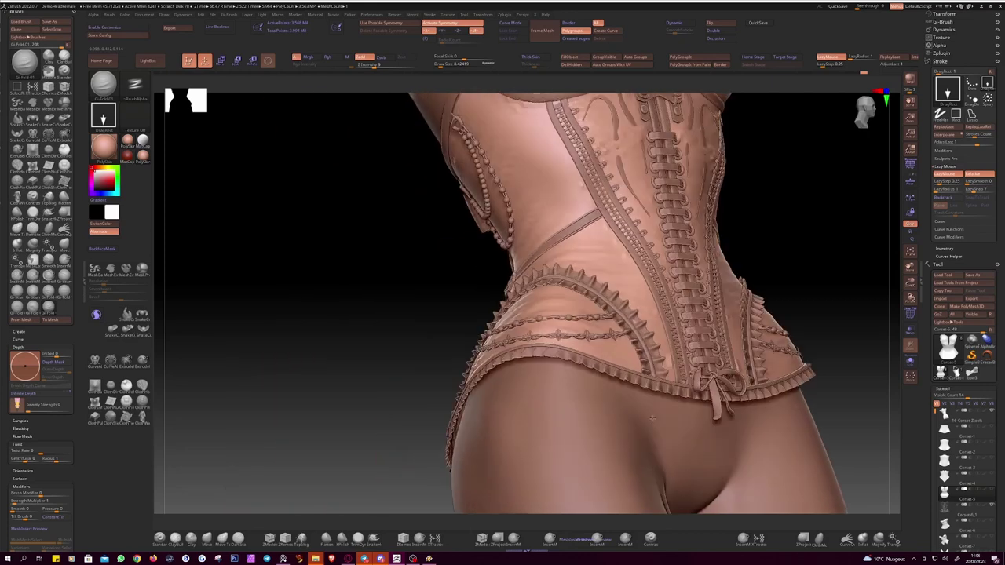
left_click_drag(746, 353, 397, 303)
key("comma")
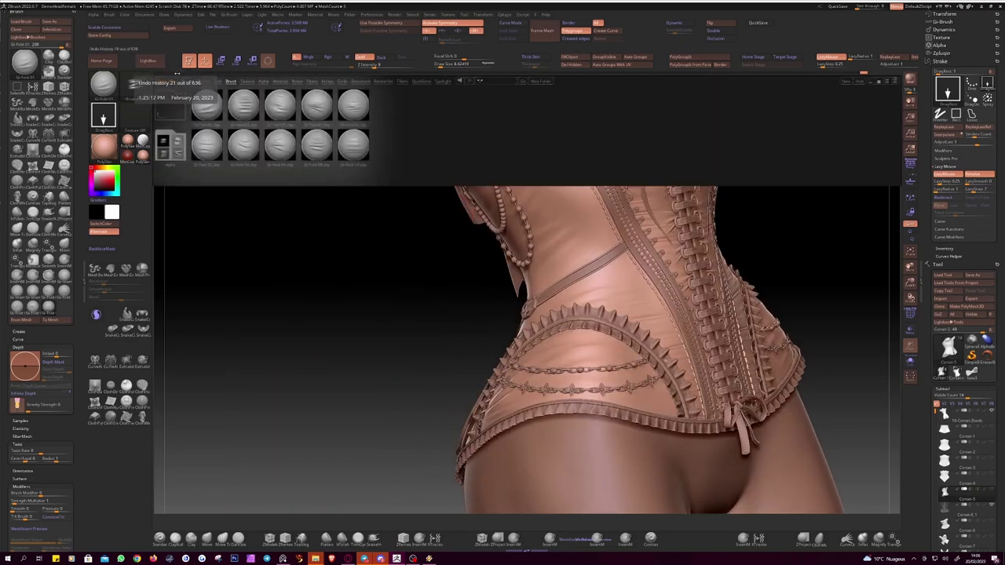
Step: Load a new brush from LightBox and turn the whole corset to face front
double_click(270, 146)
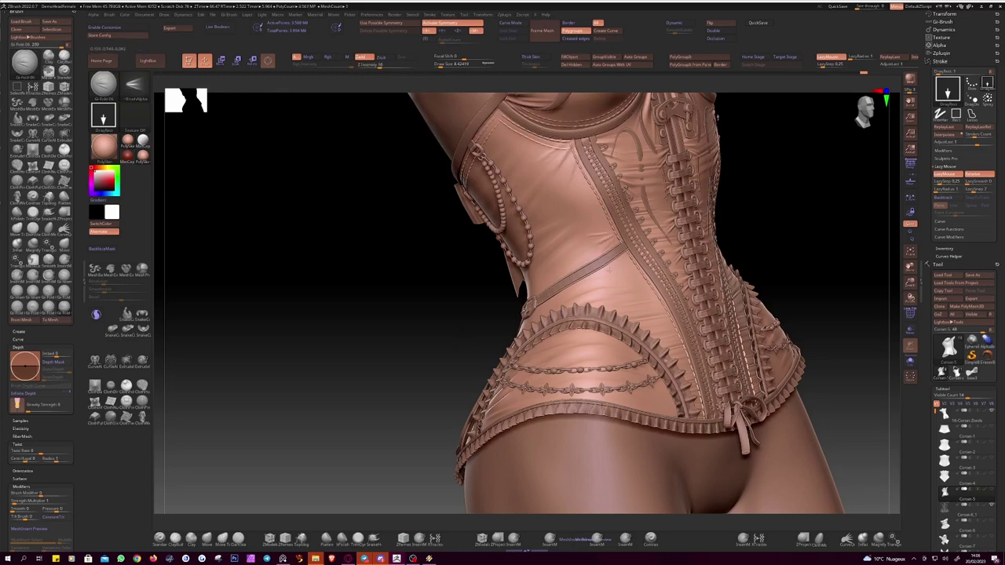
left_click_drag(426, 341, 449, 371, "shift")
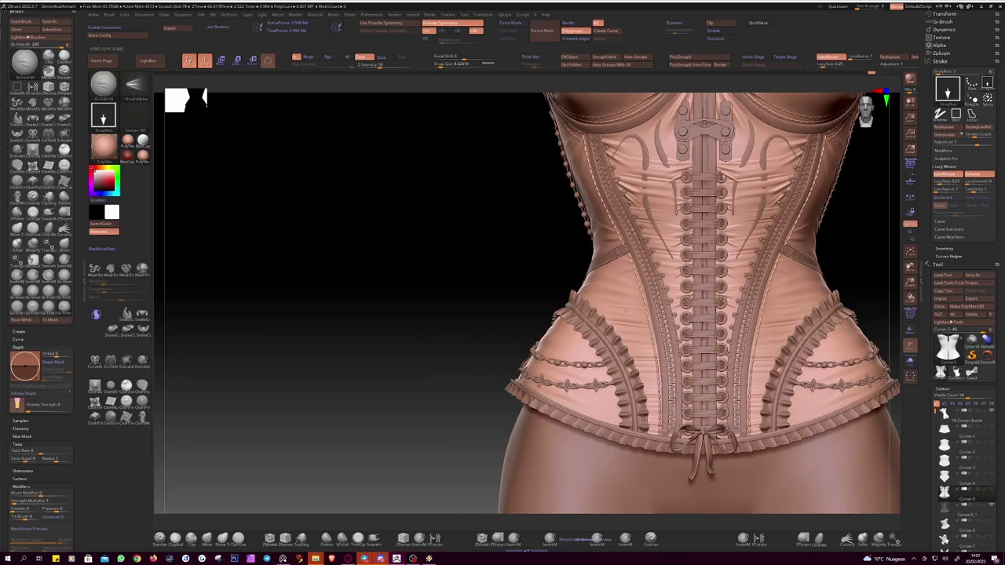
right_click_drag(623, 308, 464, 274, "ctrl")
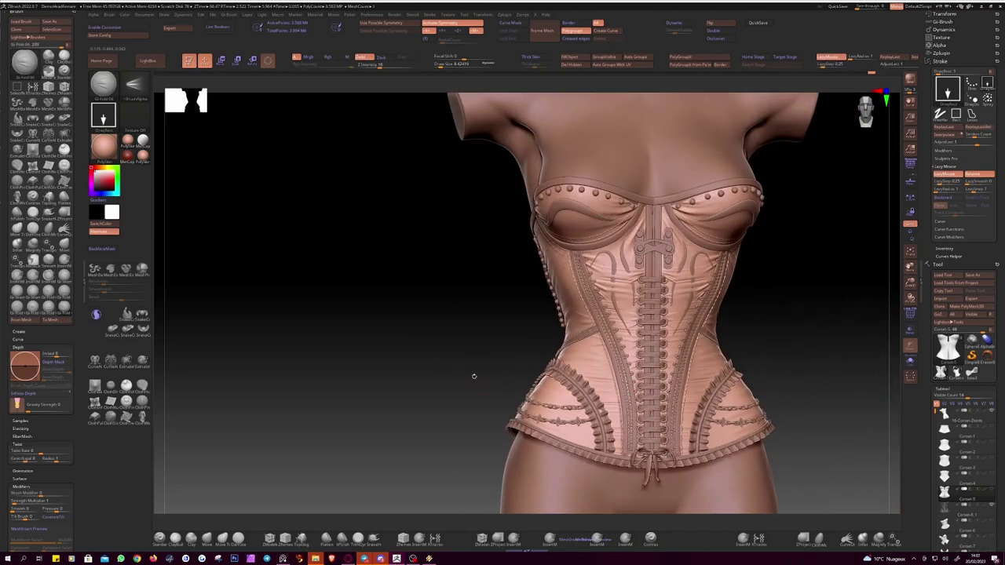
mouse_move(474, 377)
right_mouse_down()
mouse_move(460, 350)
mouse_move(448, 415)
right_mouse_up()
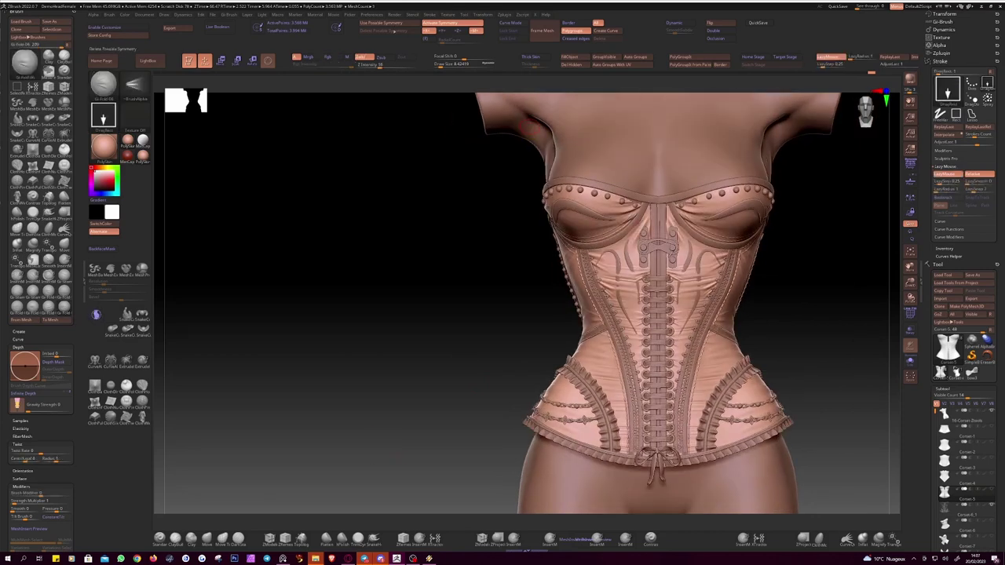
Step: Switch to the InPolish brush with the B-I-P shortcut
key("b")
key("i")
key("p")
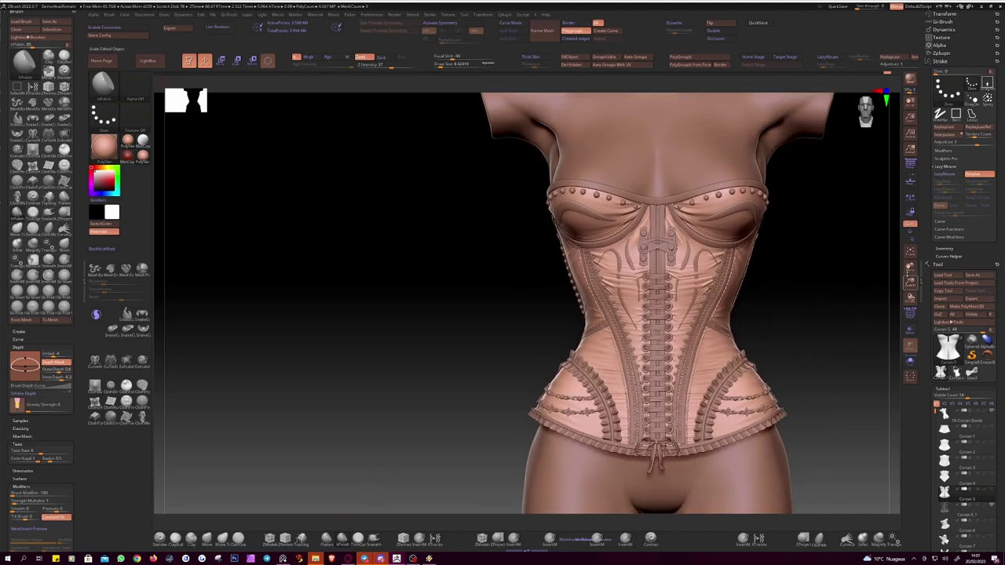
mouse_move(765, 304)
right_mouse_down()
mouse_move(866, 284)
mouse_move(843, 195)
mouse_move(859, 168)
right_mouse_up()
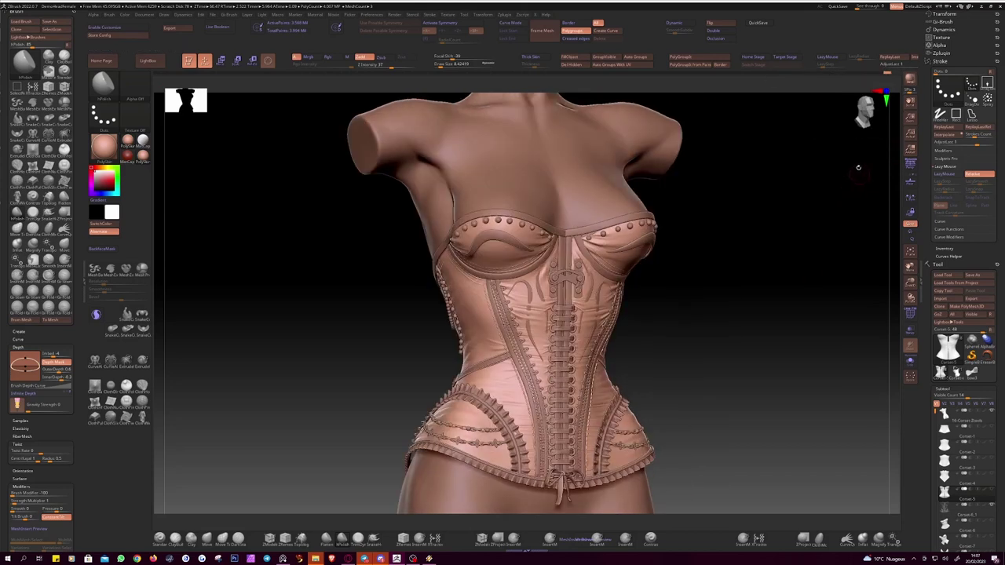
left_click(909, 79)
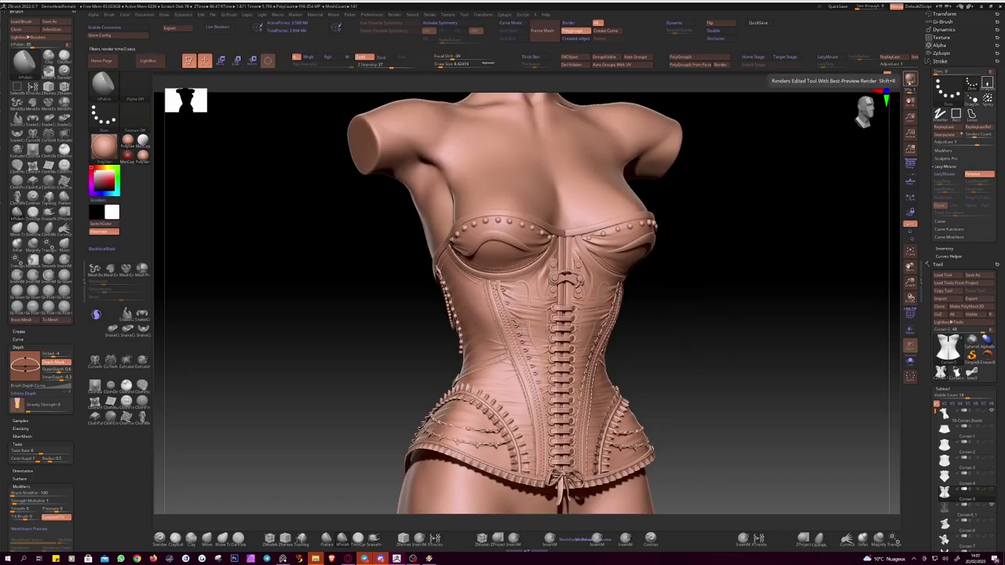
mouse_move(837, 235)
right_mouse_down()
mouse_move(816, 240)
mouse_move(841, 274)
right_mouse_up()
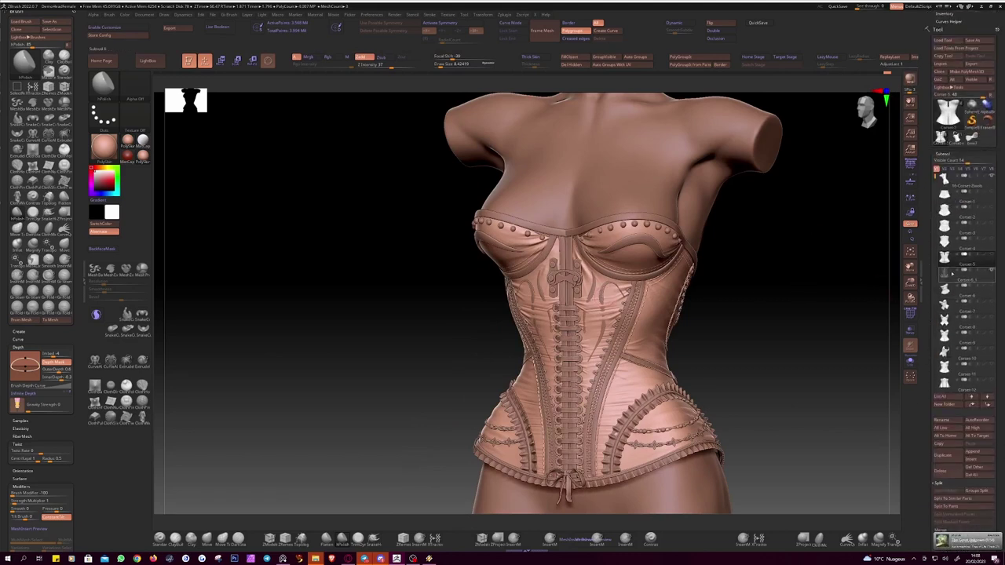
right_click_drag(597, 299, 597, 236, "alt")
Step: Toggle a corset part's visibility and orbit both sides to inspect the side chains
left_click(992, 255)
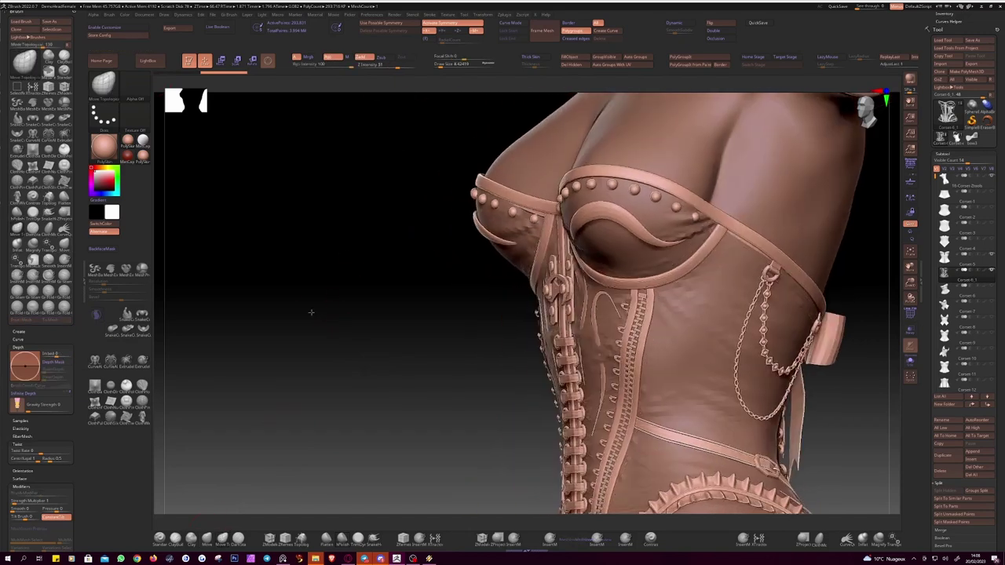
key("space")
left_click_drag(440, 385, 472, 405)
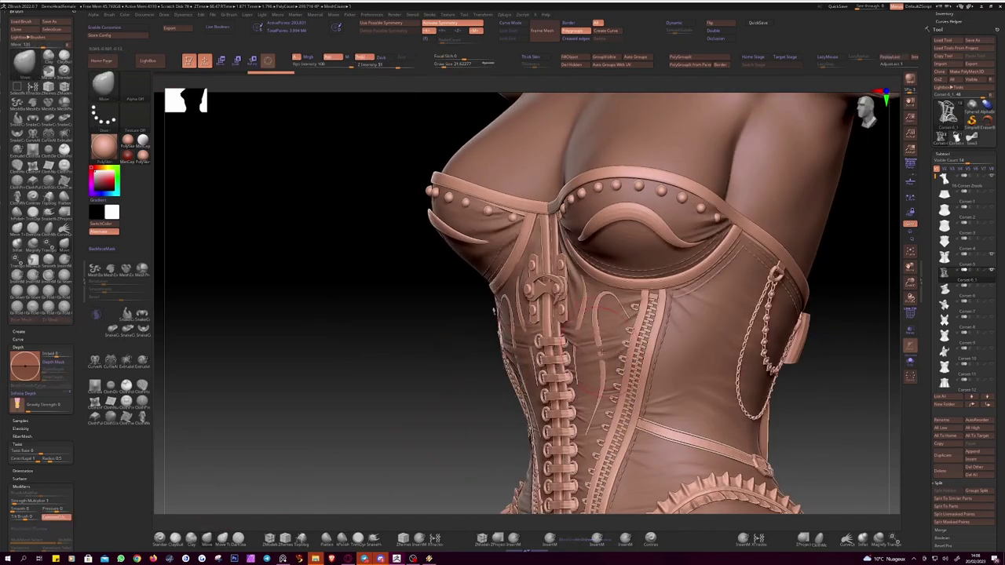
key("space")
left_click_drag(601, 353, 571, 366)
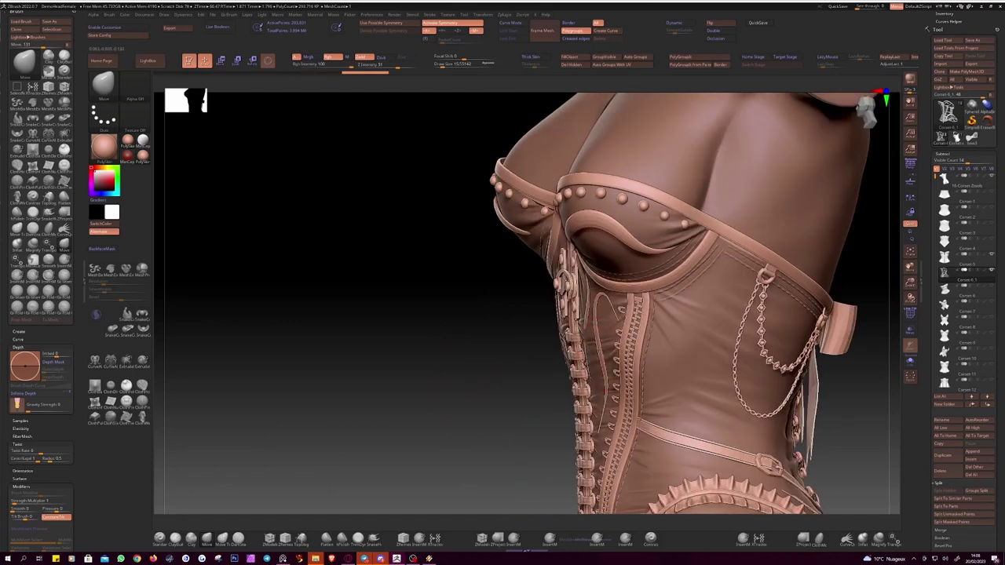
left_click_drag(560, 321, 509, 331)
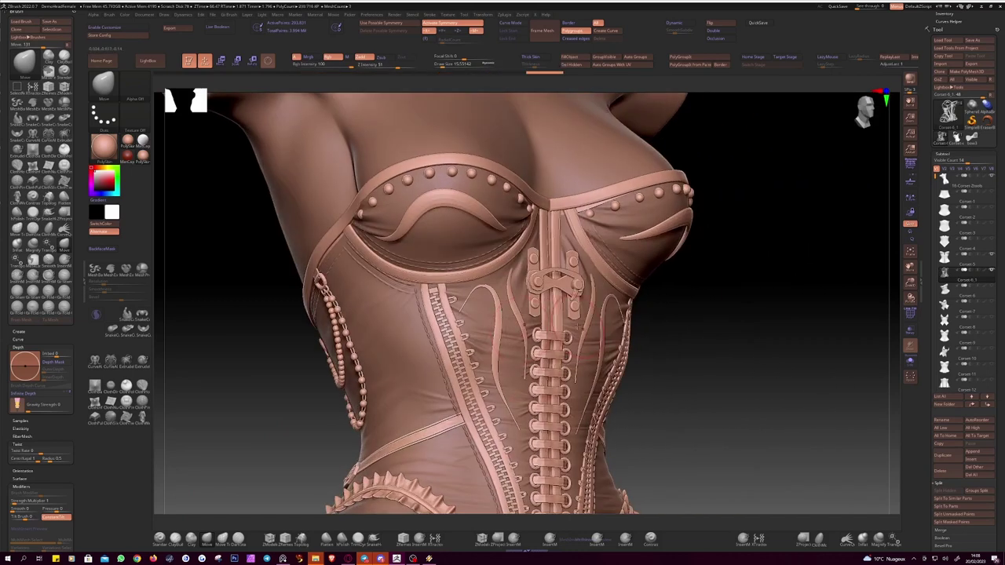
left_click_drag(364, 309, 298, 314)
Step: Make another corset part active and BPR-render a full-torso preview
left_click(966, 256)
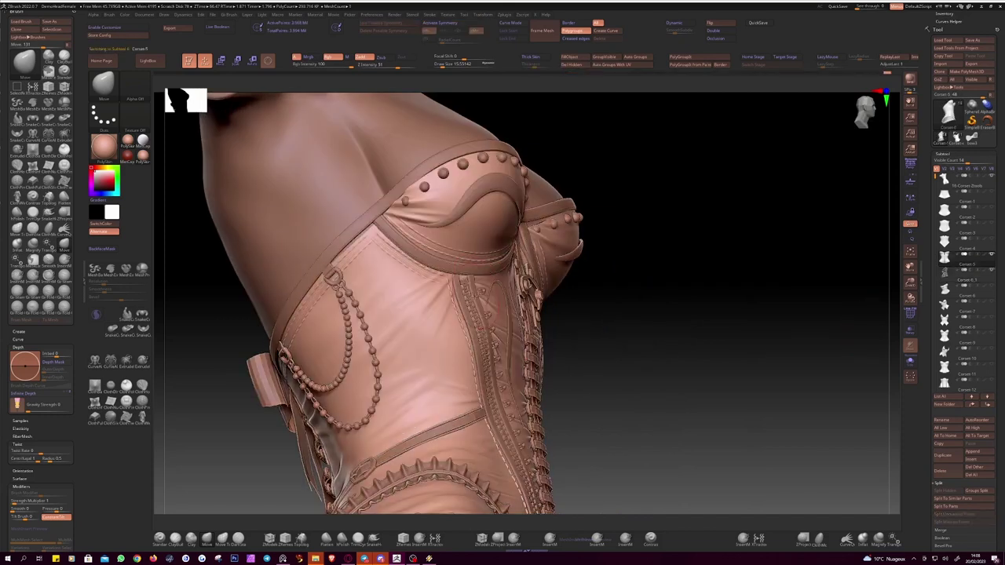
mouse_move(879, 282)
left_mouse_down()
mouse_move(814, 321)
mouse_move(819, 332)
mouse_move(901, 241)
mouse_move(892, 272)
mouse_move(865, 151)
left_mouse_up()
key("shift+r")
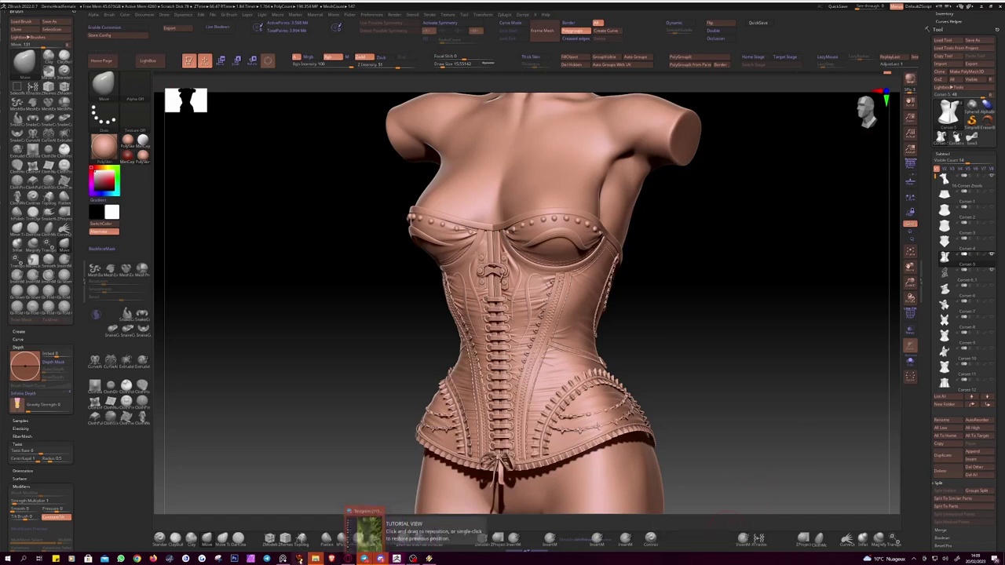
Step: Open the first image in the 25-corset kit's Corset inspiration model folder
mouse_move(315, 558)
left_click(299, 527)
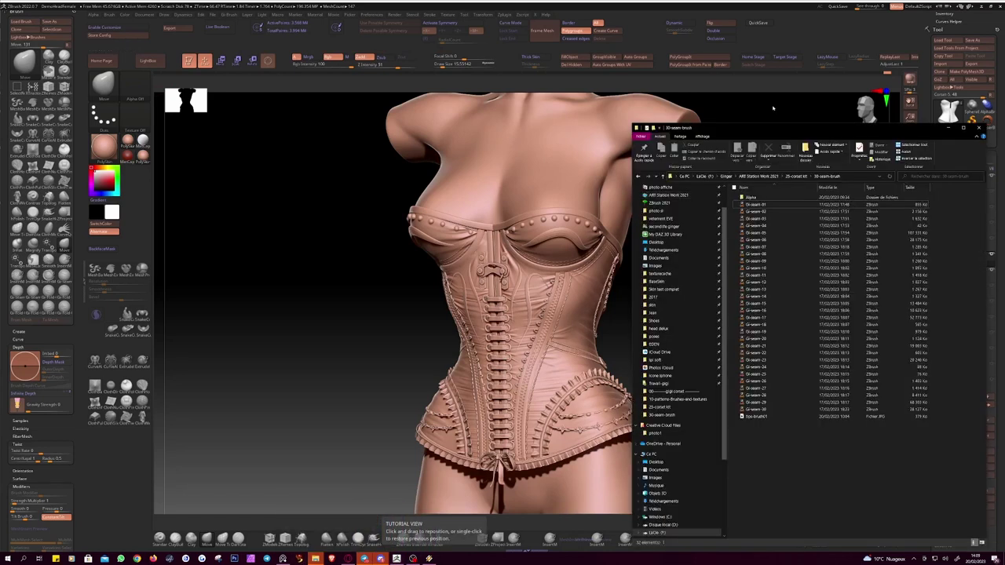
left_click_drag(746, 127, 555, 83)
left_click(632, 131)
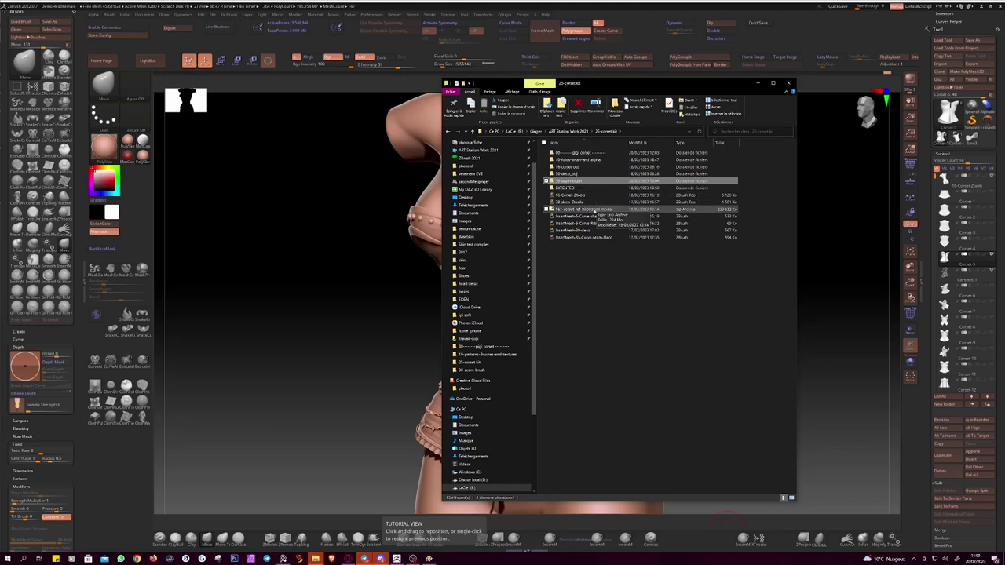
double_click(589, 210)
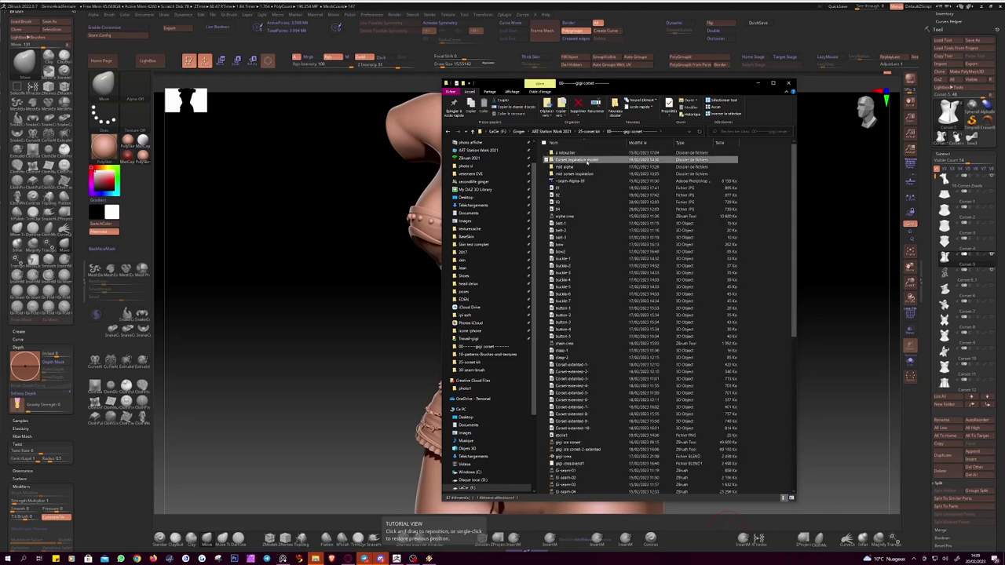
double_click(571, 174)
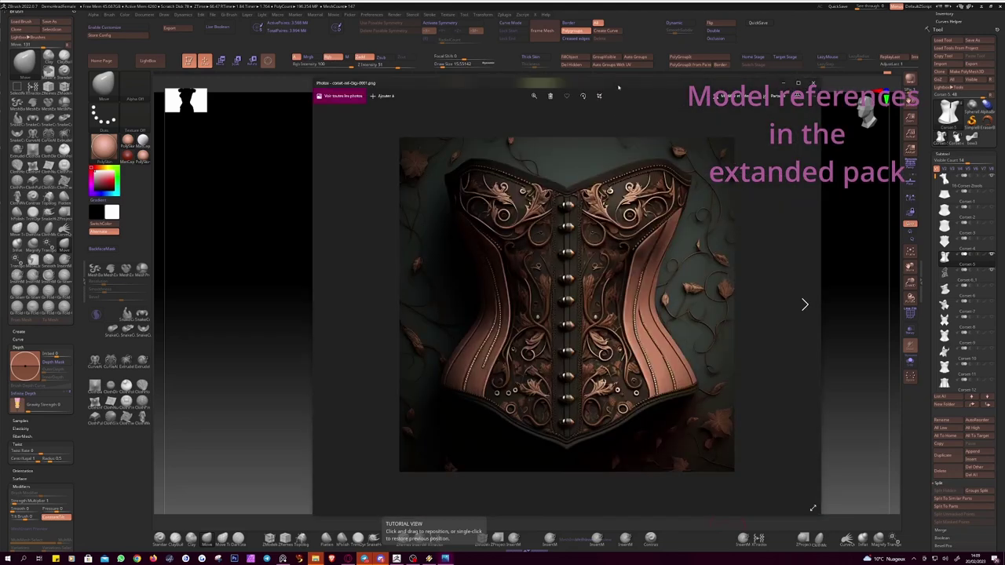
Step: Flip through the corset reference images one after another in Photos
left_click(804, 303)
left_click(804, 304)
left_click(804, 303)
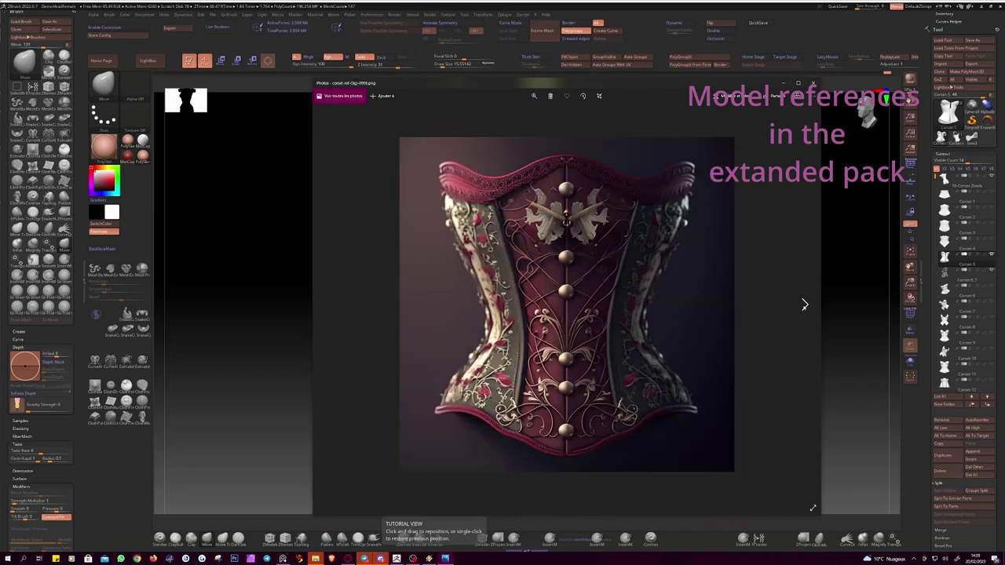
left_click(804, 303)
left_click(804, 303)
left_click(804, 303)
left_click(804, 304)
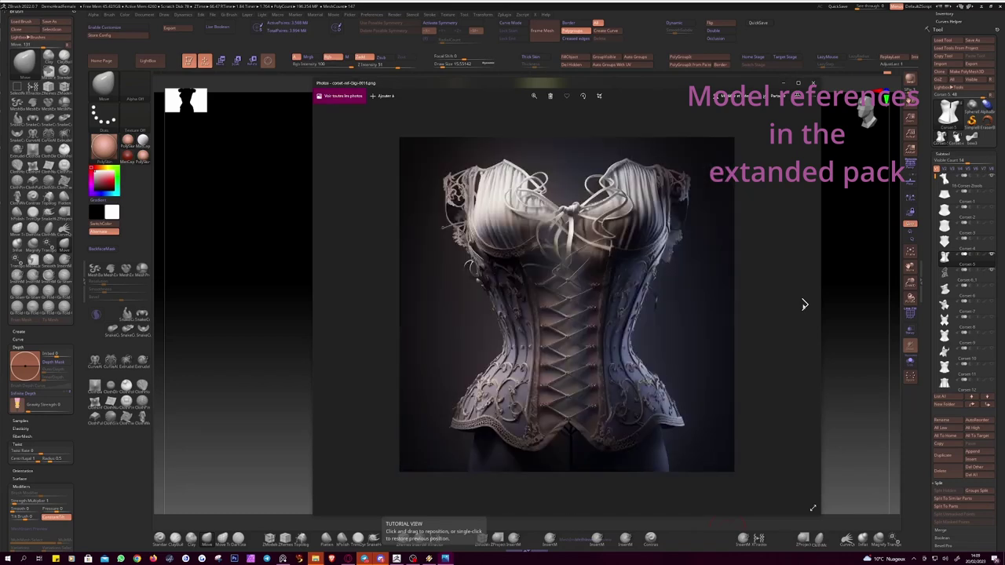
left_click(804, 303)
left_click(804, 304)
left_click(804, 304)
left_click(804, 304)
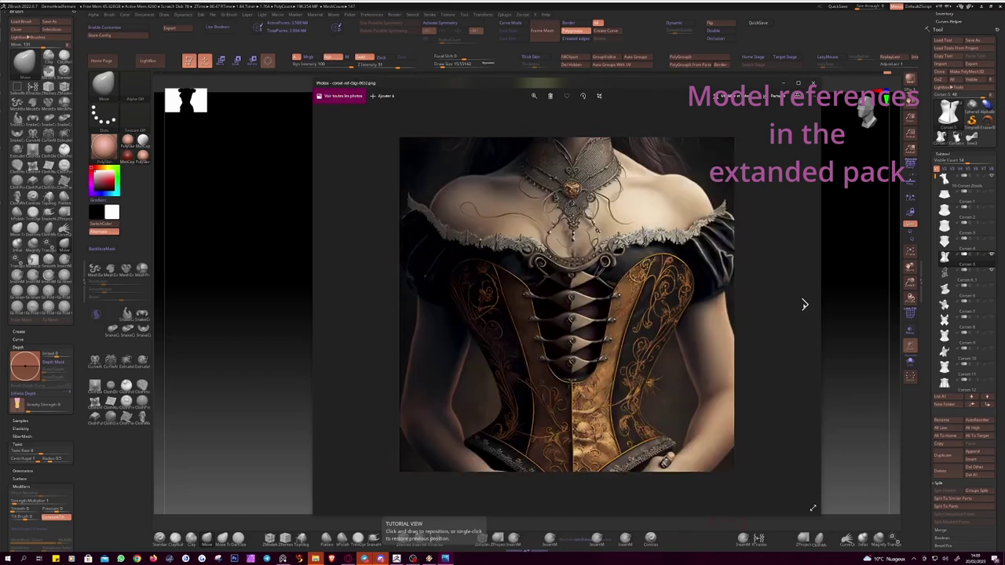
left_click(805, 304)
left_click(804, 304)
left_click(804, 304)
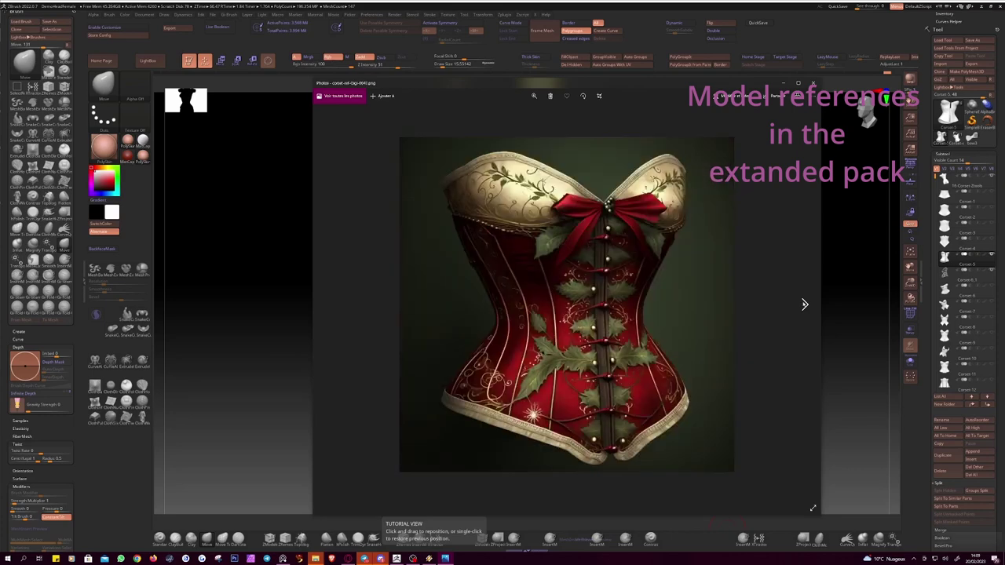
left_click(804, 304)
left_click(804, 304)
left_click(804, 304)
left_click(804, 304)
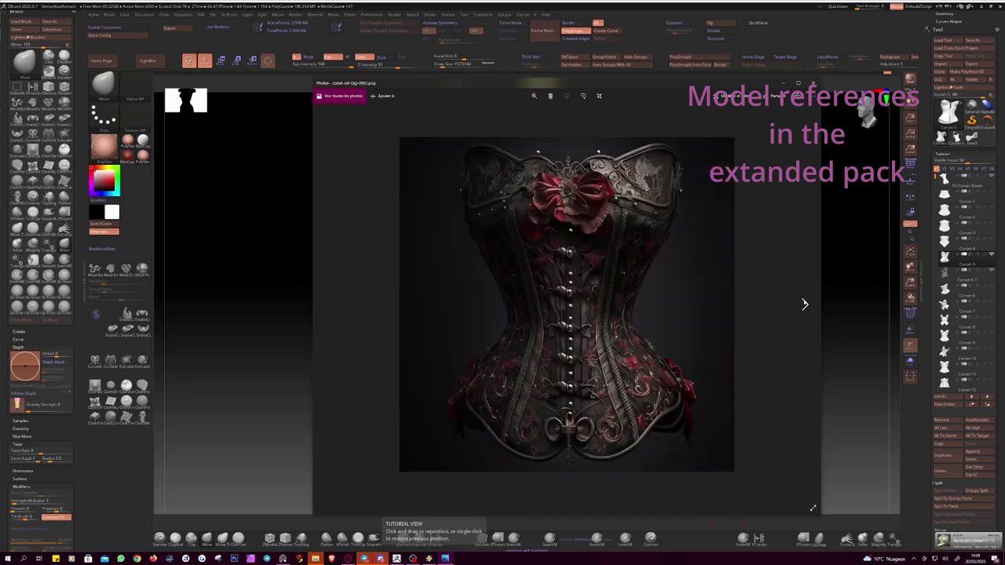
left_click(804, 303)
left_click(804, 304)
left_click(804, 303)
left_click(804, 304)
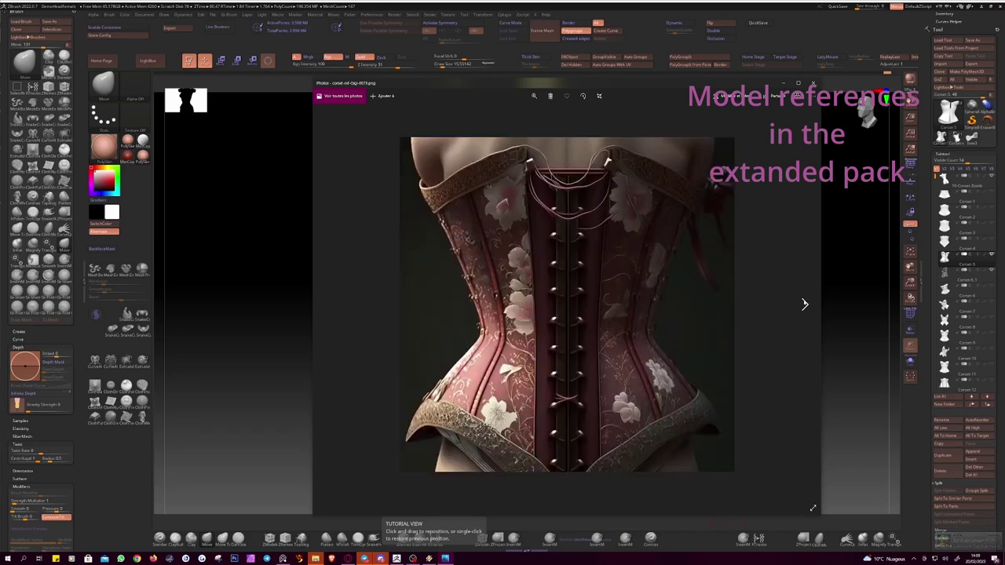
left_click(804, 304)
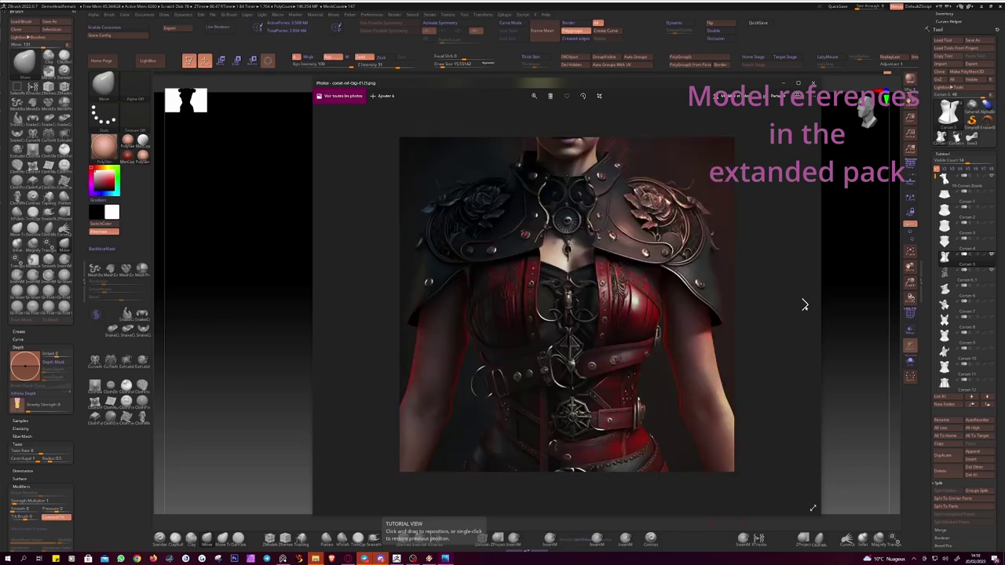
left_click(804, 304)
left_click(804, 303)
left_click(804, 304)
left_click(804, 304)
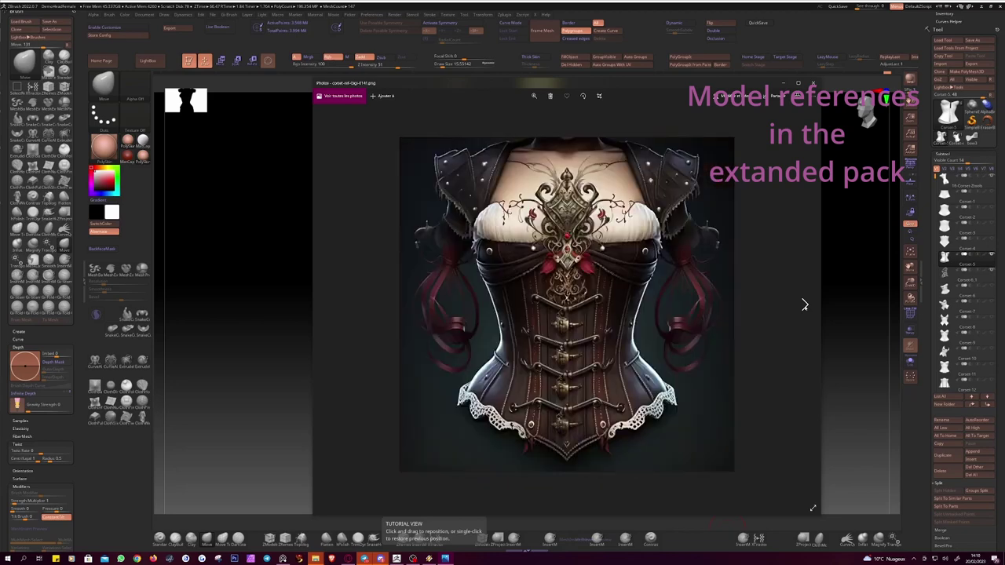
left_click(805, 304)
left_click(804, 303)
left_click(804, 304)
left_click(804, 304)
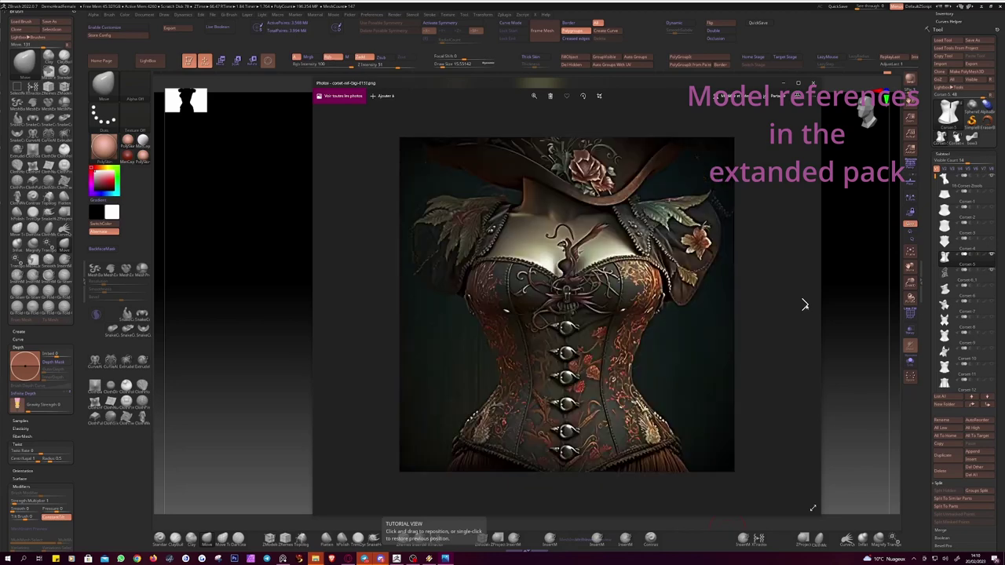
left_click(805, 304)
left_click(804, 304)
left_click(804, 304)
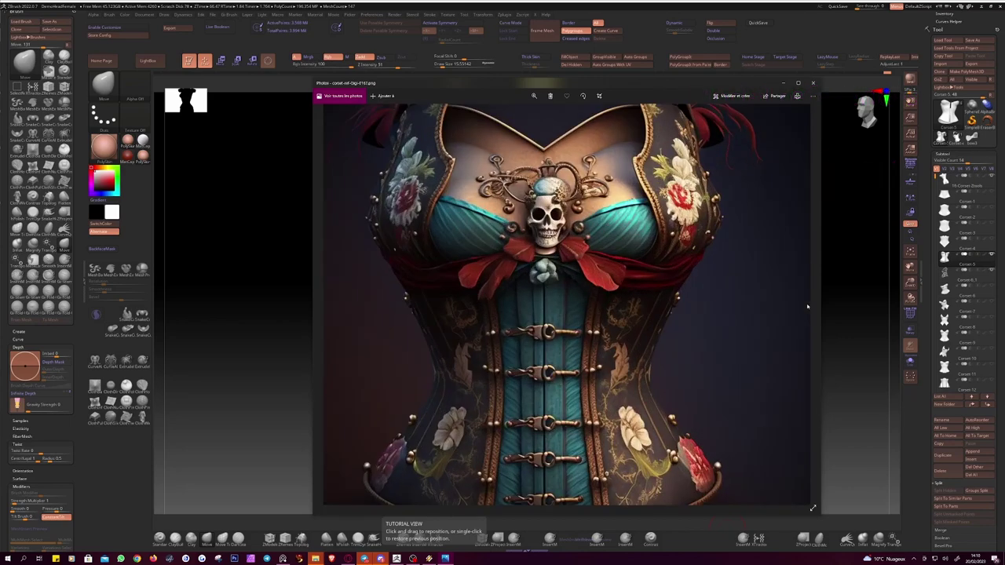
Step: Close the Photos viewer and scroll the folder's thumbnail grid
left_click(813, 83)
scroll(795, 377, "down", 5)
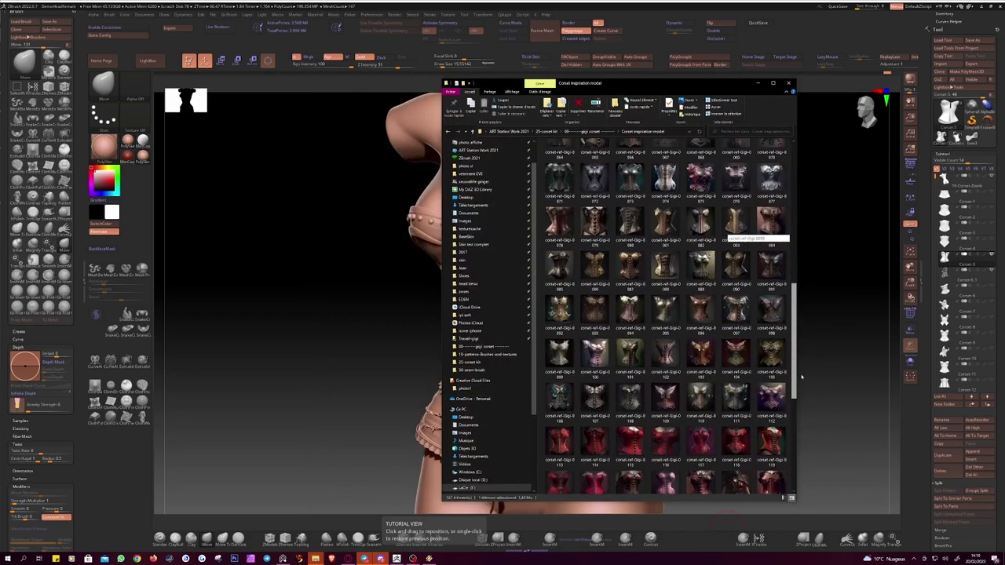
scroll(801, 377, "up", 3)
scroll(801, 377, "up", 3)
scroll(801, 377, "up", 3)
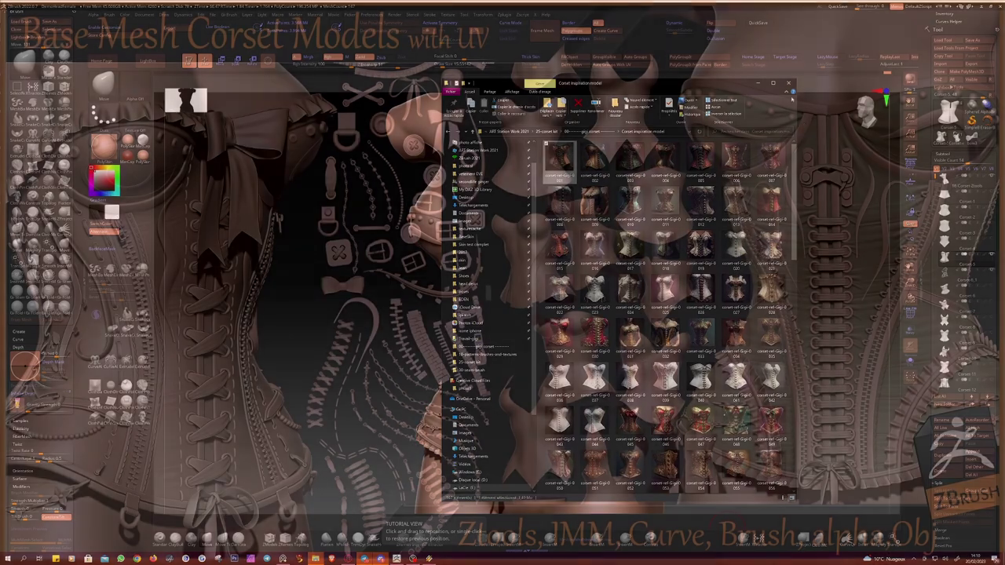